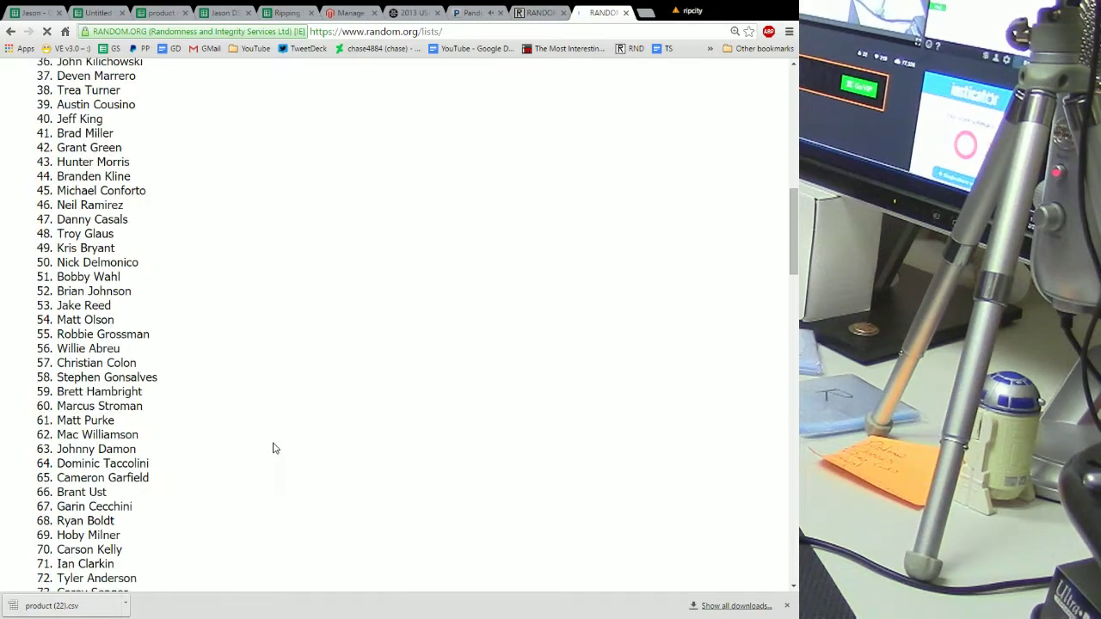
Reshuffle the RANDOM.org player list several more times with Again!
scroll(275, 439, down, 7)
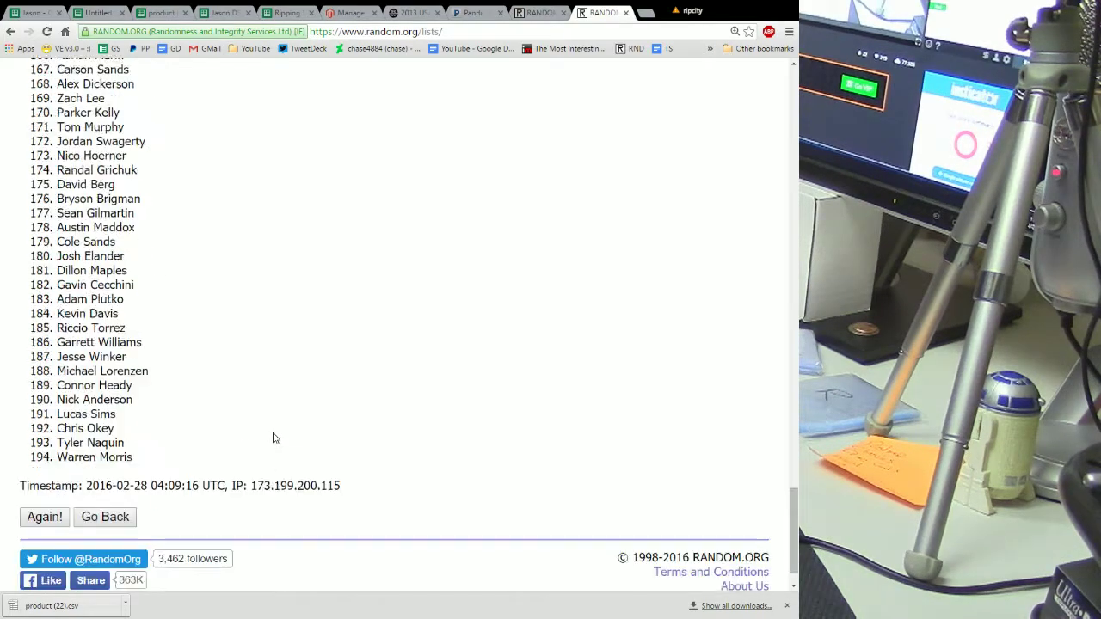
click(45, 474)
scroll(207, 421, down, 14)
scroll(214, 402, down, 17)
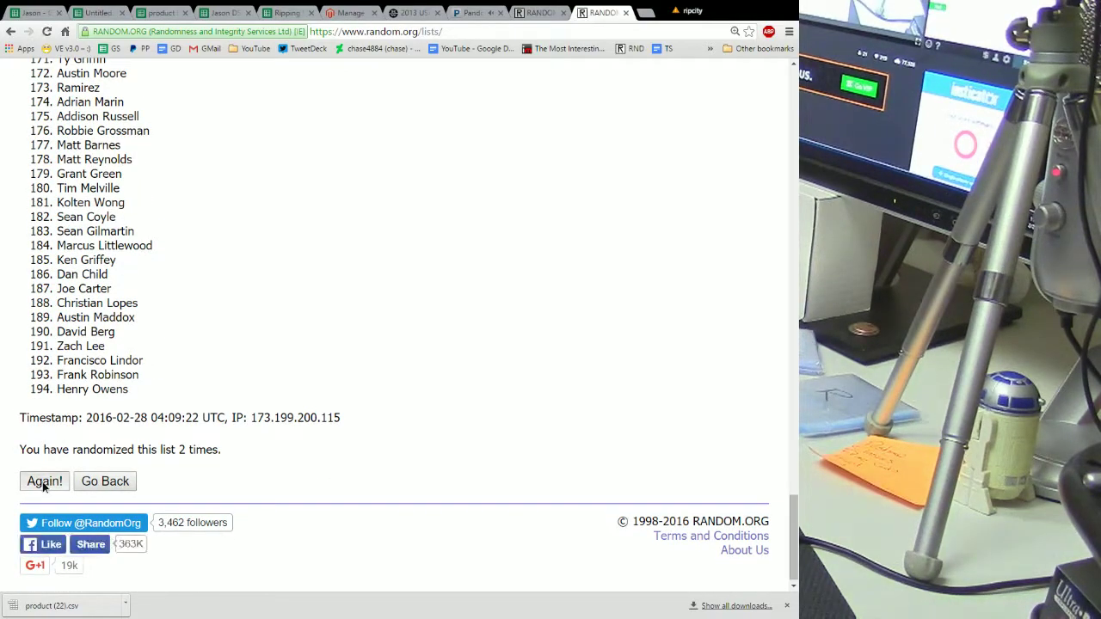
click(44, 481)
scroll(216, 396, down, 6)
scroll(216, 395, down, 20)
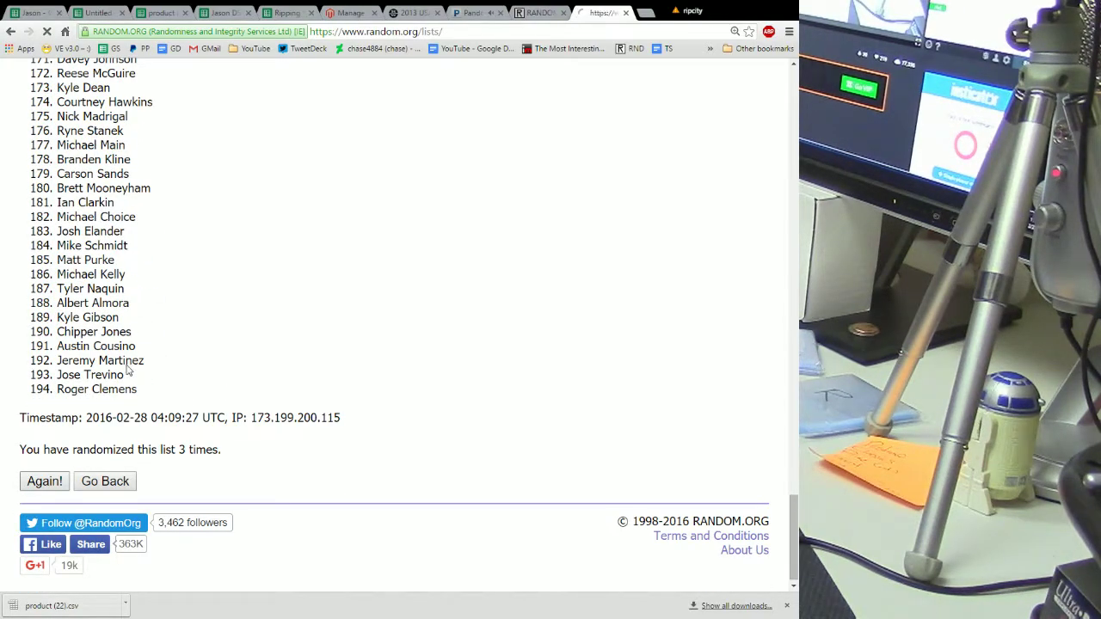
scroll(180, 344, down, 18)
scroll(191, 339, down, 14)
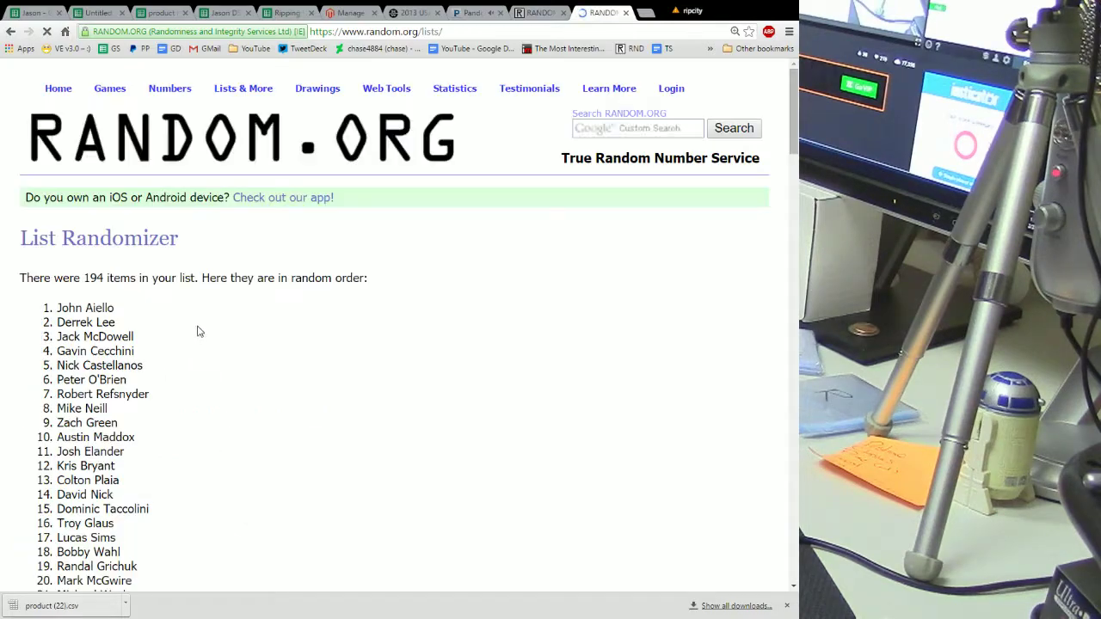
scroll(228, 351, down, 20)
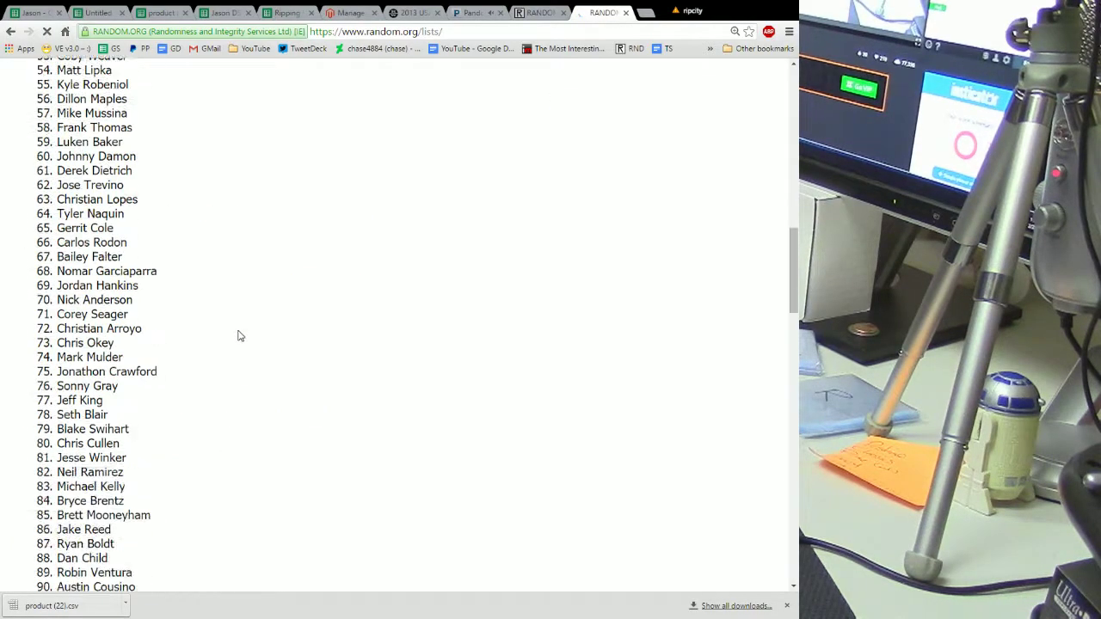
scroll(243, 329, down, 6)
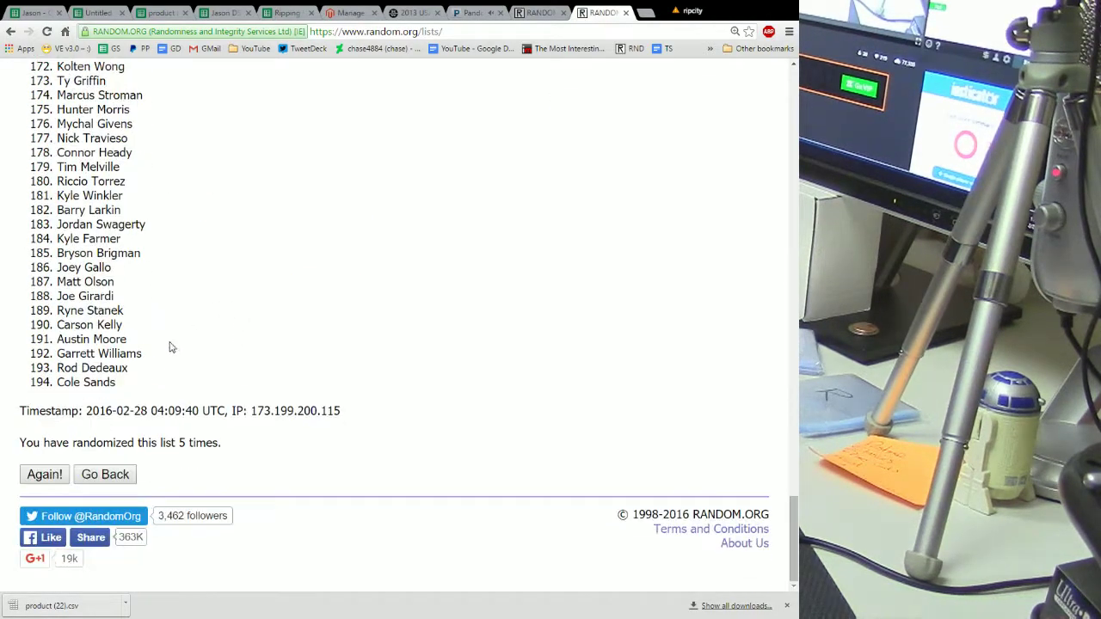
click(51, 476)
scroll(206, 361, down, 5)
scroll(221, 373, down, 20)
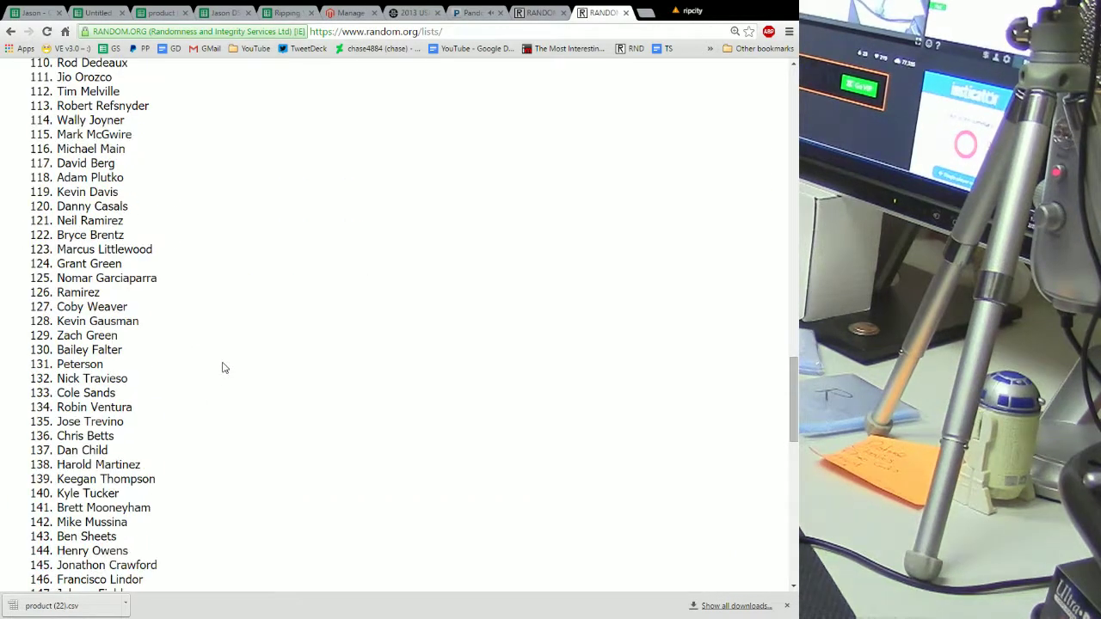
scroll(222, 367, down, 5)
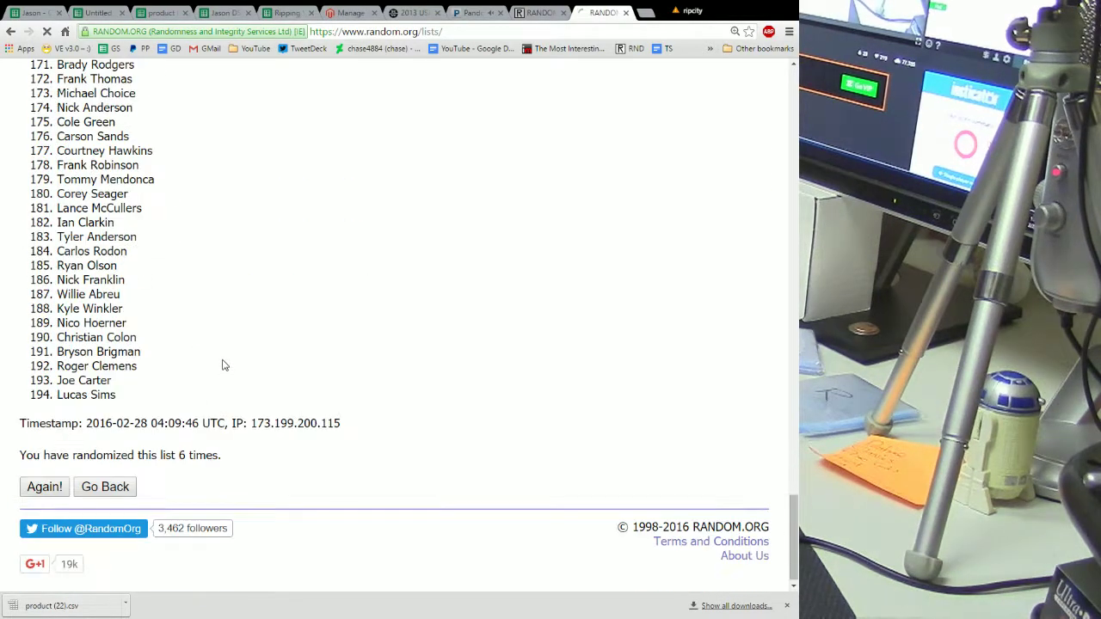
click(37, 483)
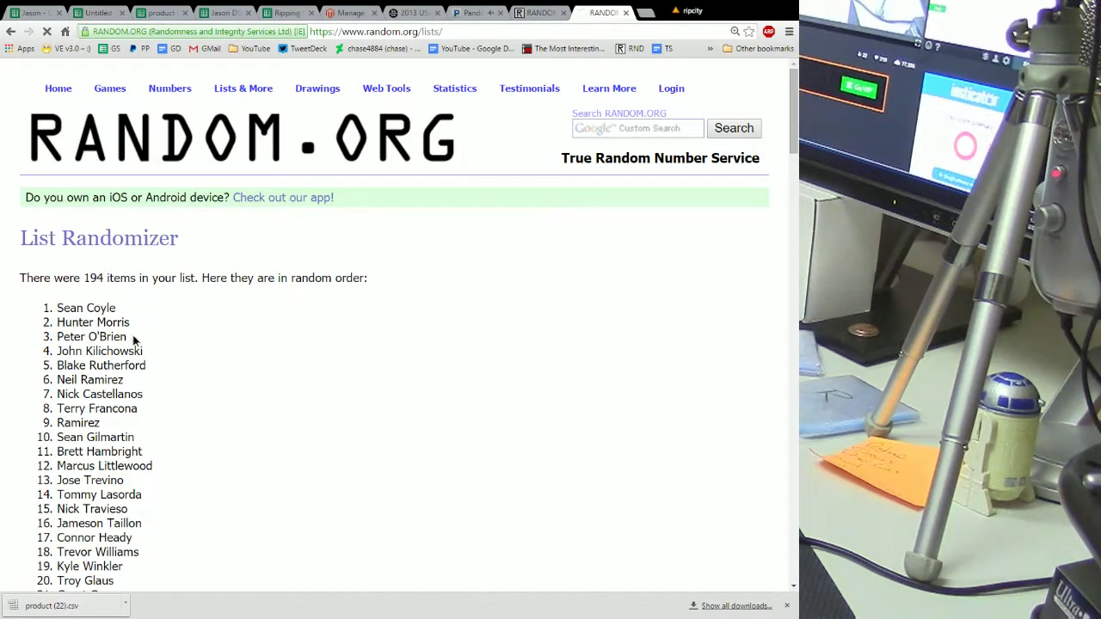
Copy all 194 shuffled names and return to the Untitled spreadsheet
drag(57, 307, 143, 378)
drag(141, 486, 144, 379)
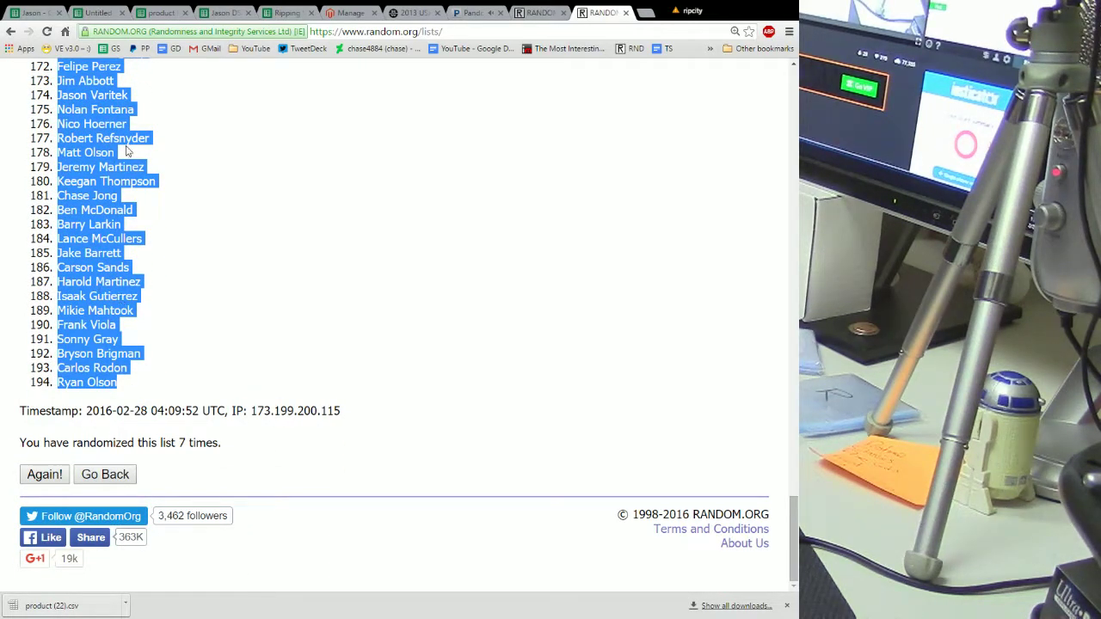
key(ctrl+2)
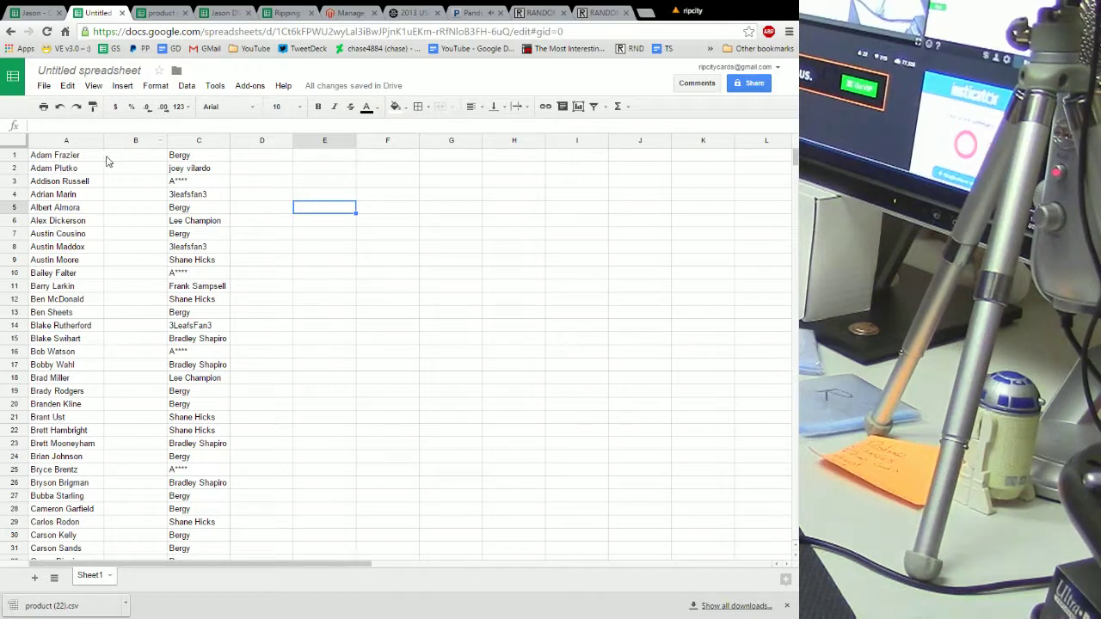
Paste the 194 shuffled player names over column A starting at A1
click(75, 156)
right_click(75, 157)
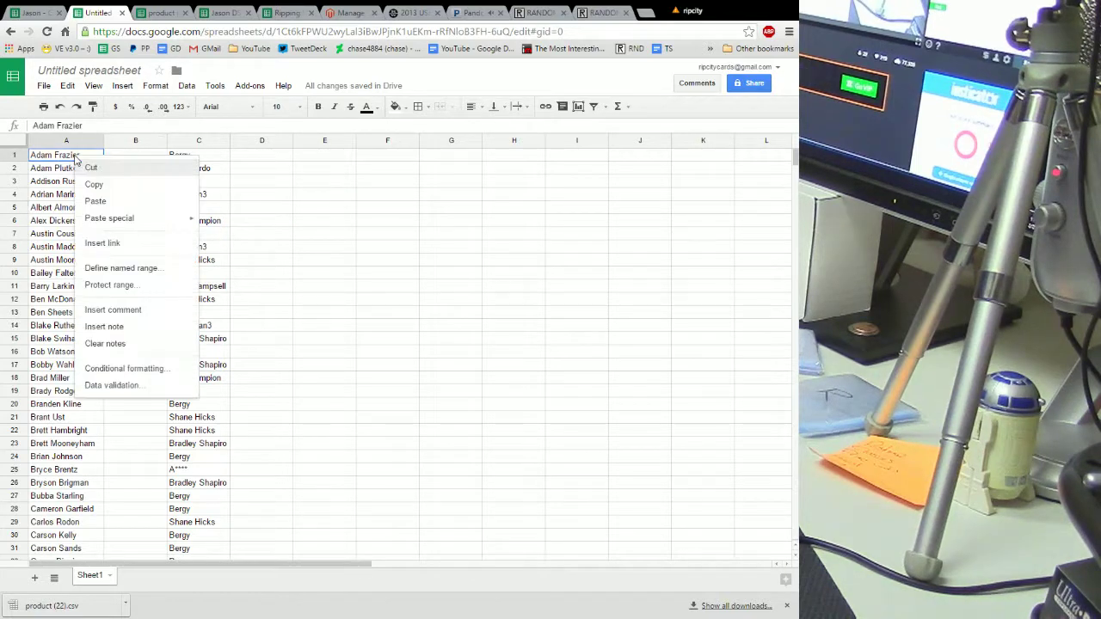
click(98, 201)
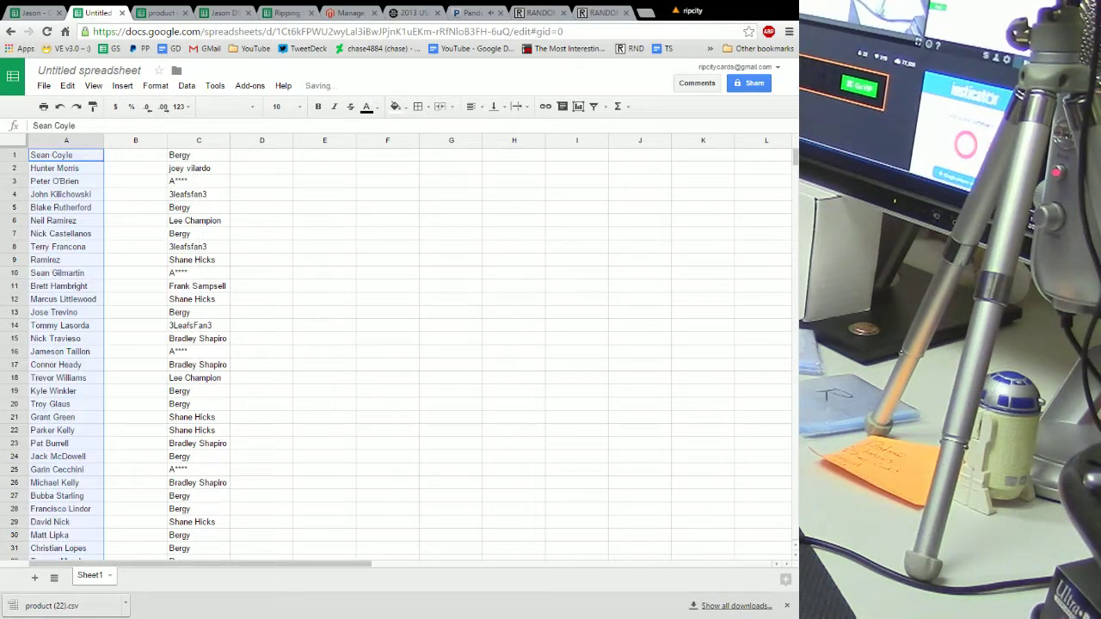
click(115, 213)
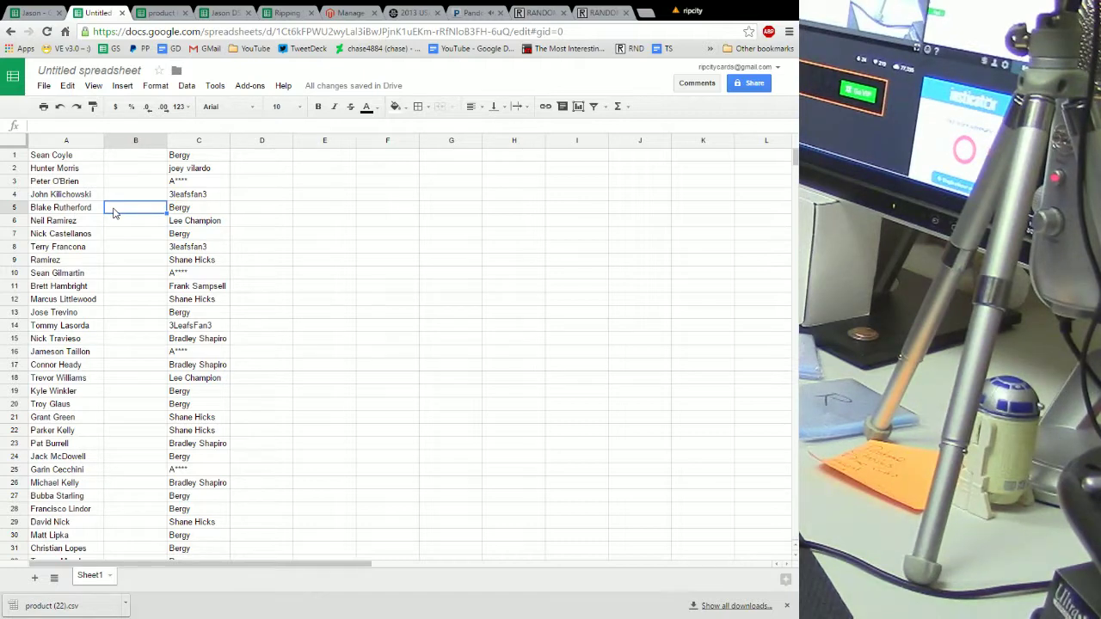
Enter the first buyer's name in B1–B5 and the second buyer's in B6–B10
click(124, 156)
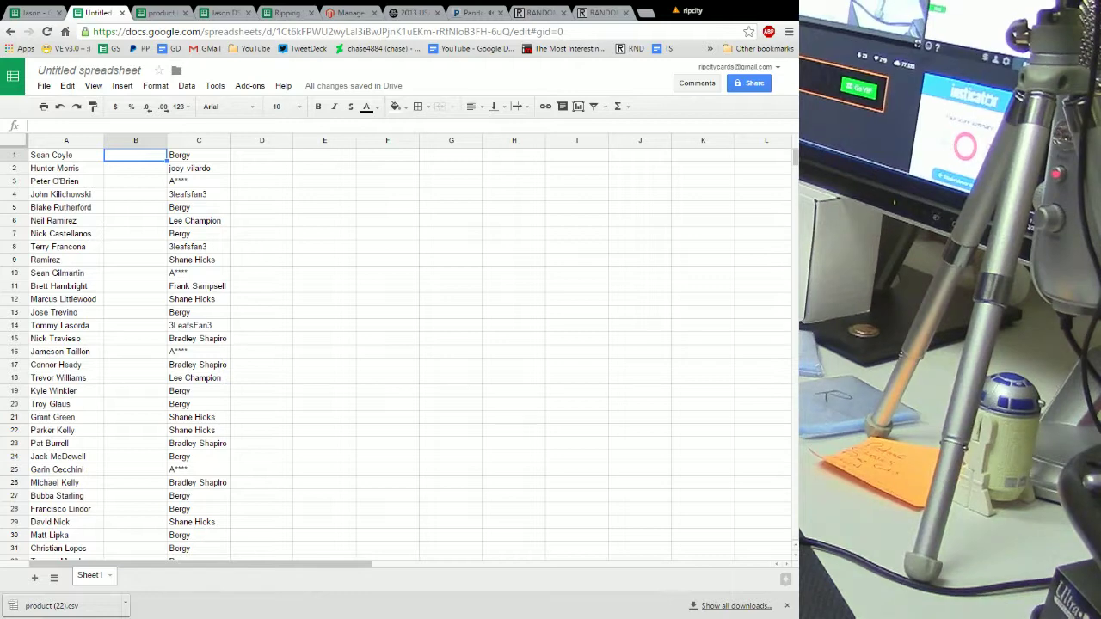
text(Bergy)
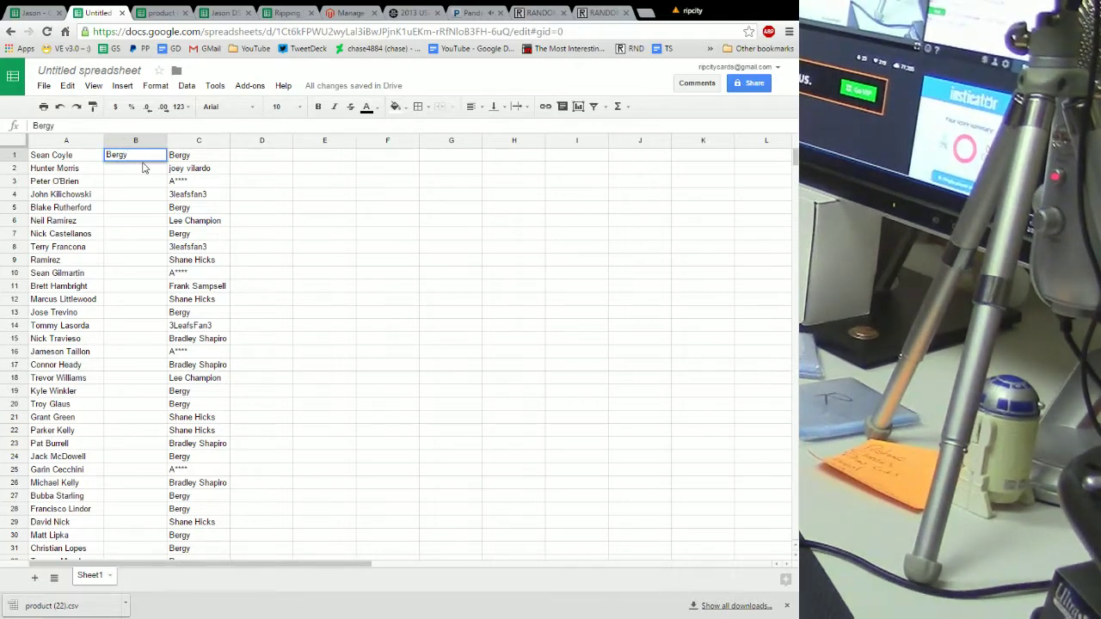
key(Return)
text(b)
key(Return)
text(b)
key(Return)
text(b)
key(Return)
text(b)
key(Return)
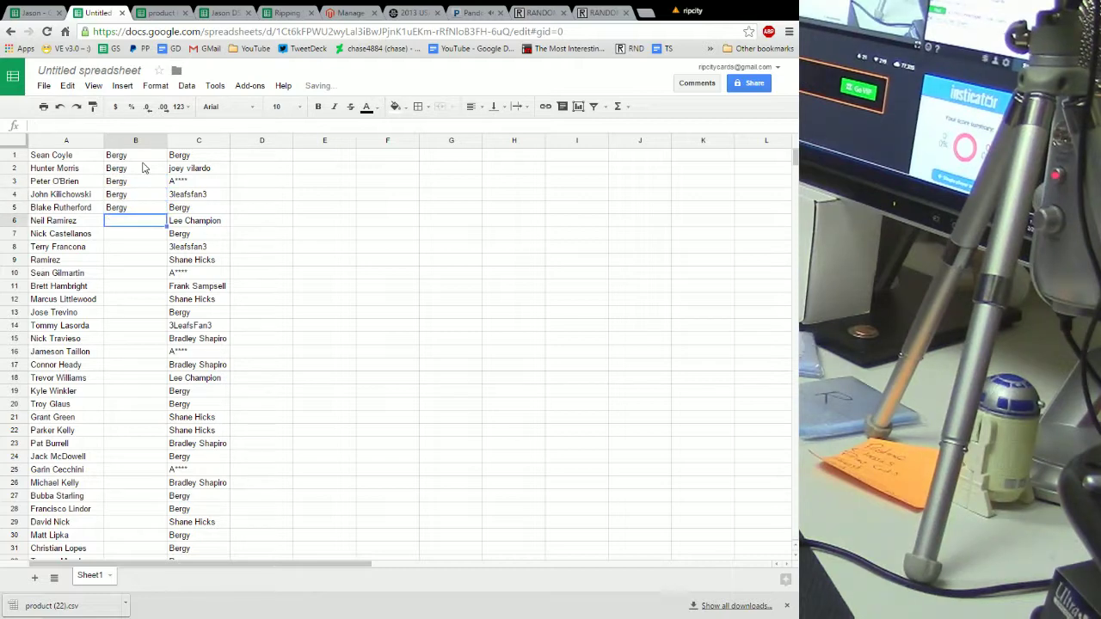
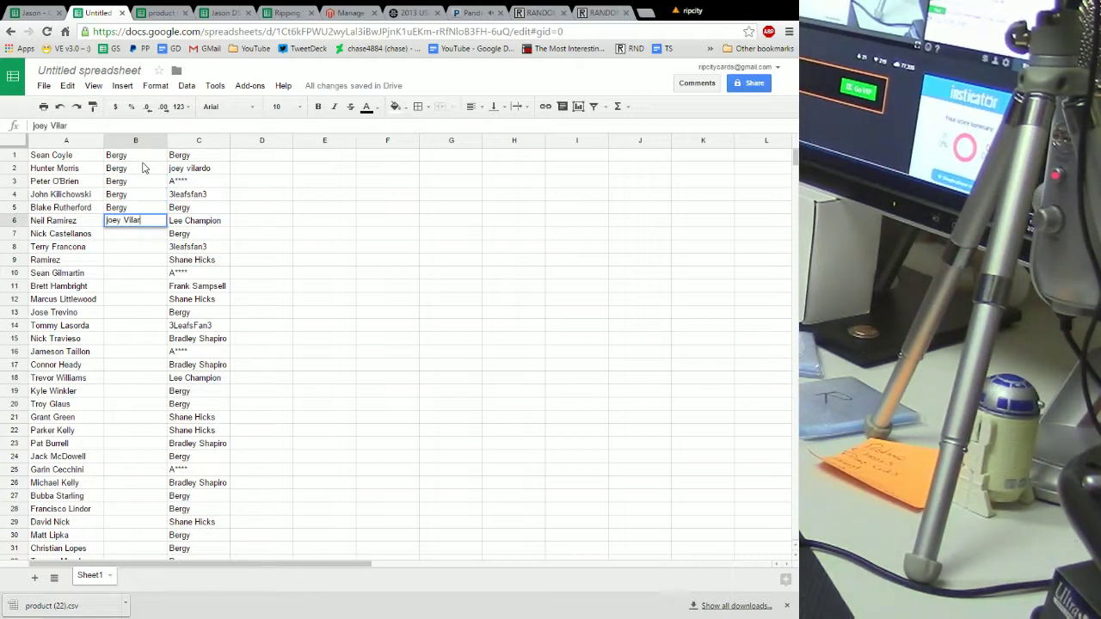
key(Return)
text(j)
key(Return)
text(j)
key(Return)
text(j)
key(Return)
text(j)
key(Return)
Fill B11–B15 with the third buyer's name and B16–B20 with the fourth buyer's
text(A)
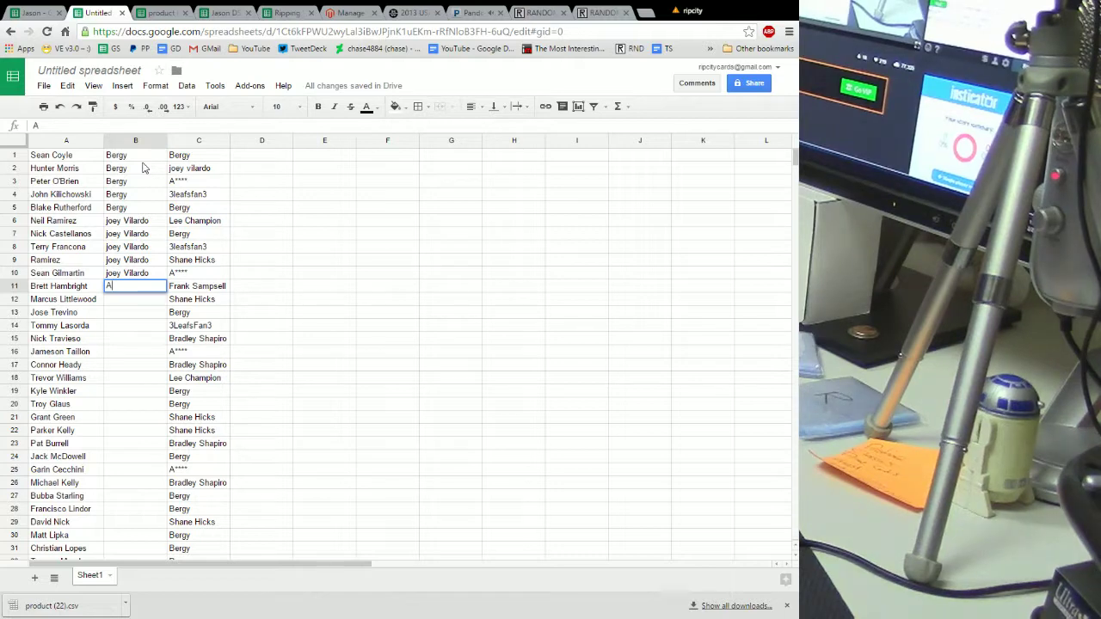
text(**)
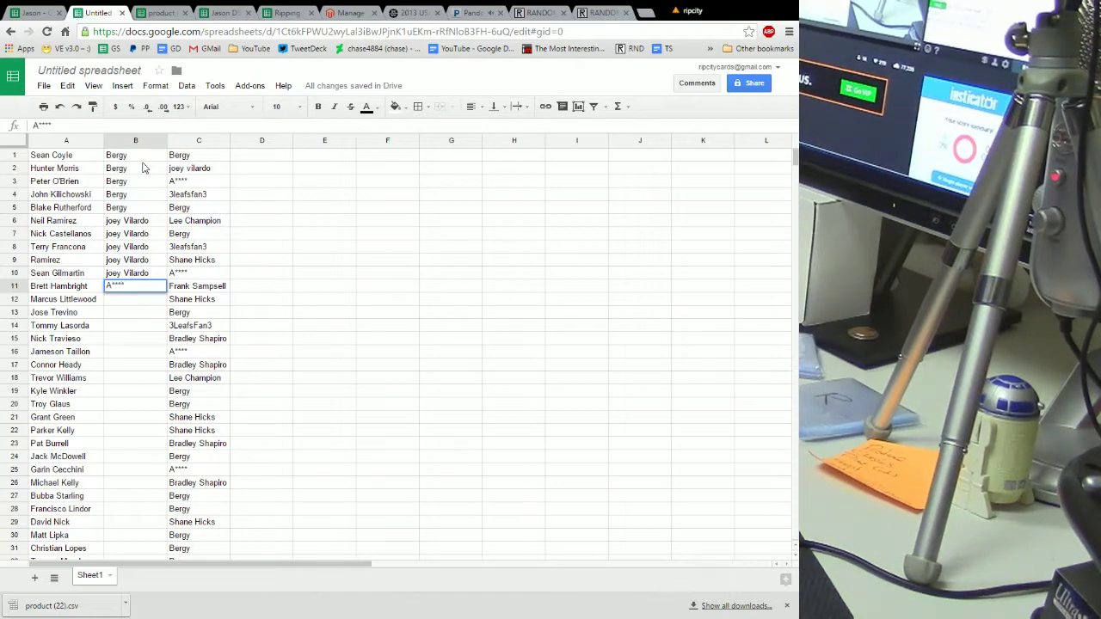
key(Return)
text(a)
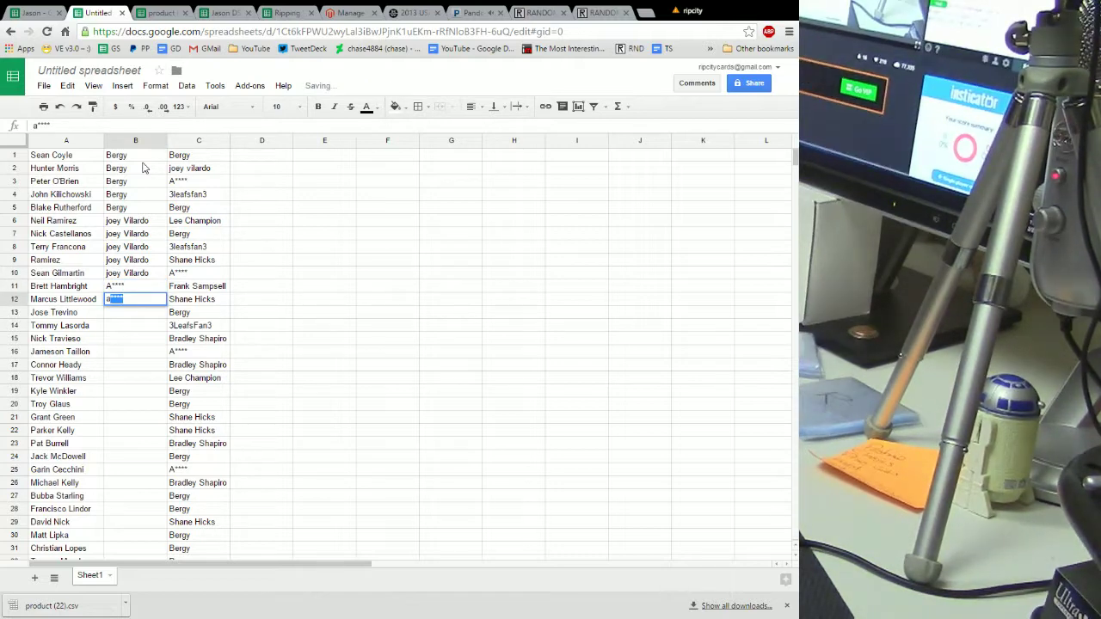
key(Return)
text(a)
key(Return)
text(a)
key(Return)
text(a)
key(Return)
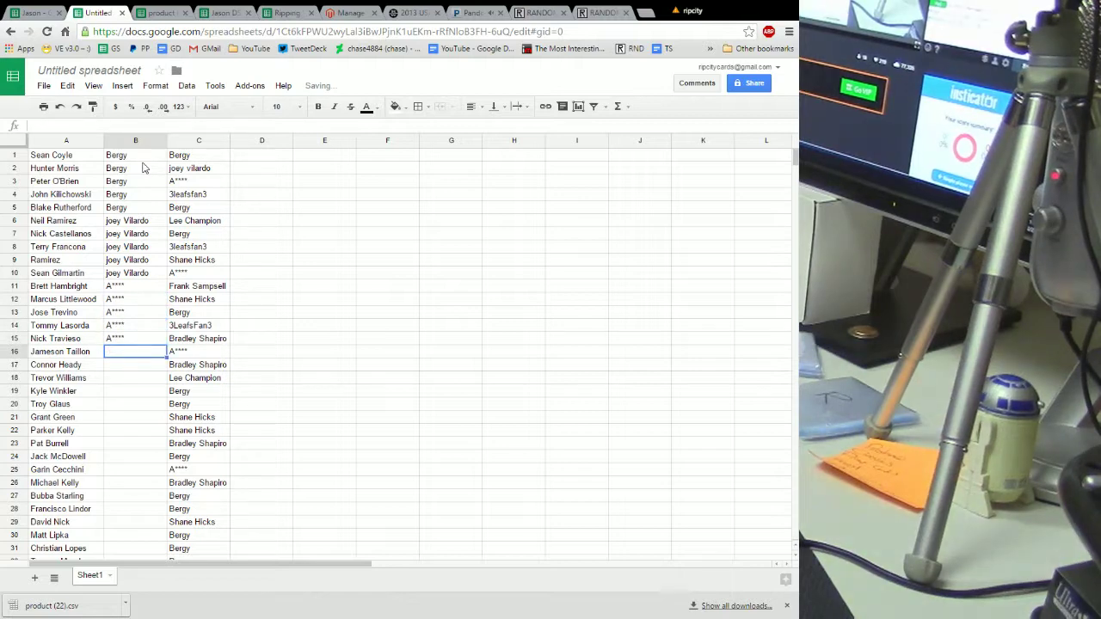
text(leaf)
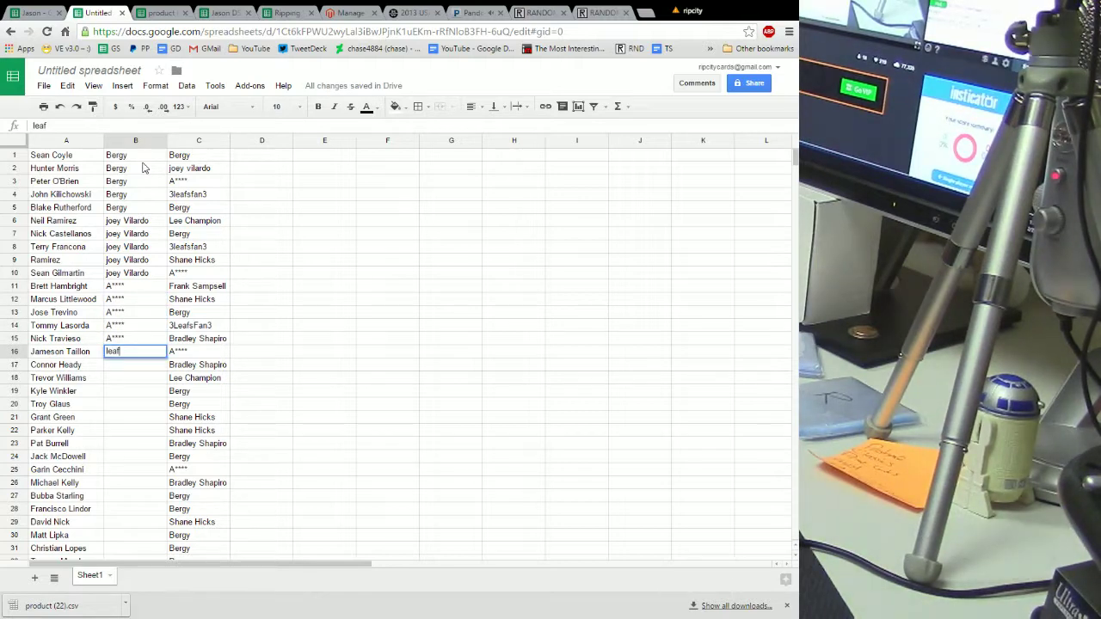
key(Return)
text(l)
key(Return)
text(l)
key(Return)
text(l)
key(Return)
text(l)
key(Return)
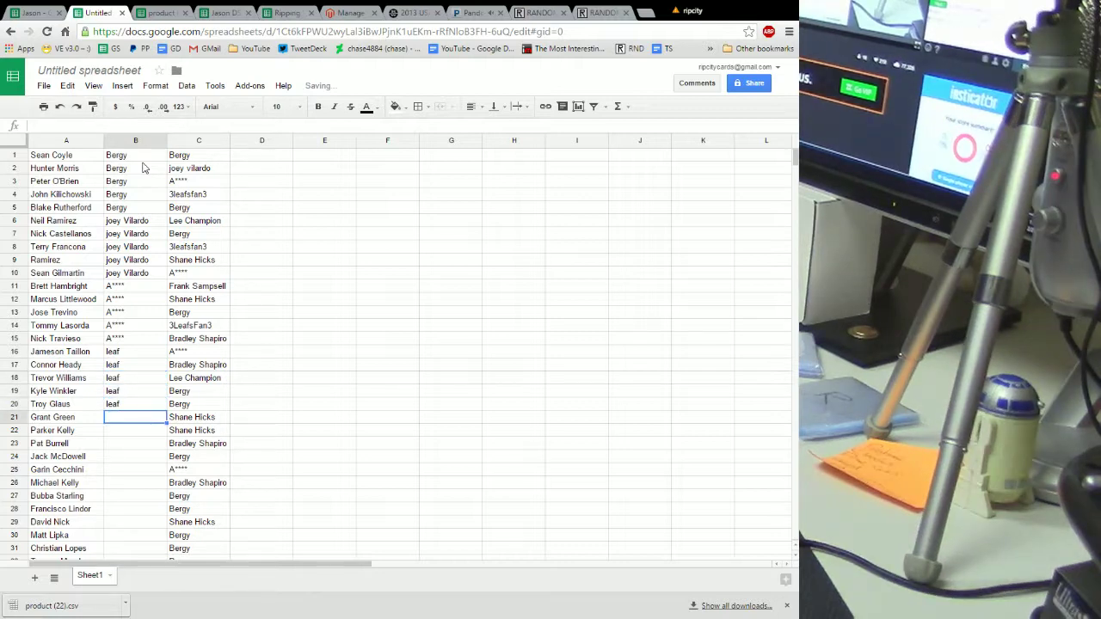
Assign the first buyer to B21–B25 and the next buyer to B26–B30, fixing B29
text(b)
key(Return)
text(b)
key(Return)
text(b)
key(Return)
text(b)
key(Return)
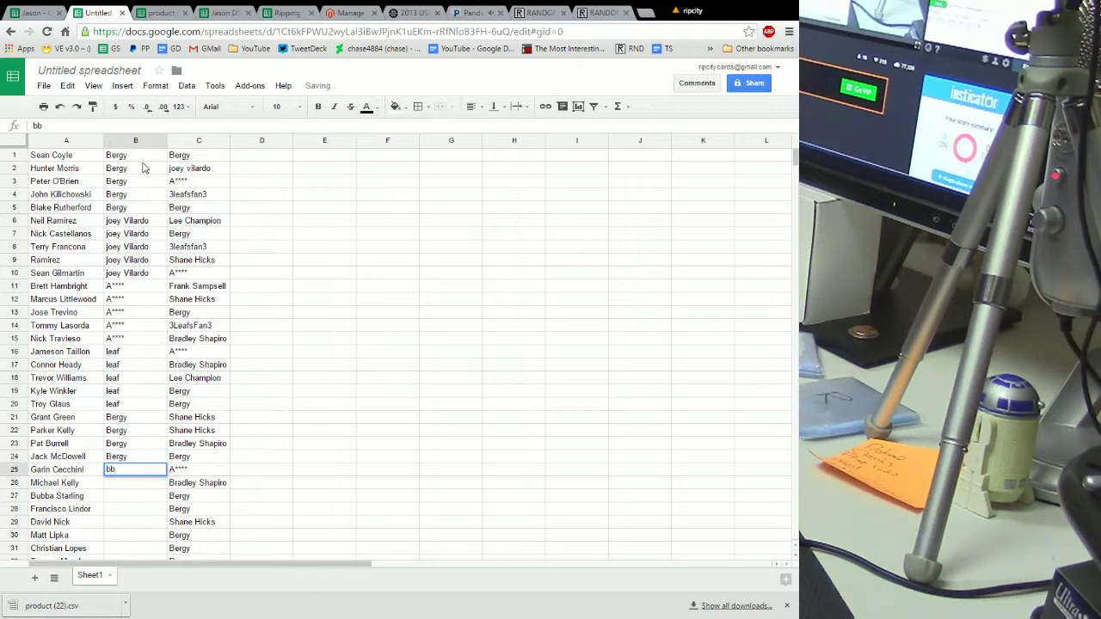
text(b)
key(Return)
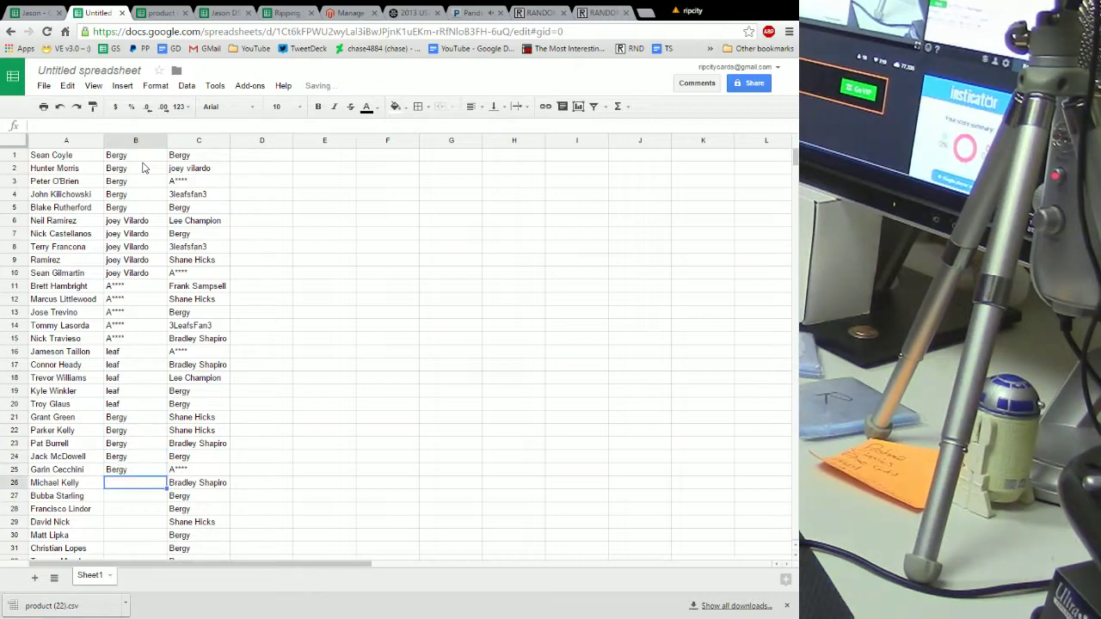
key(Return)
text(l)
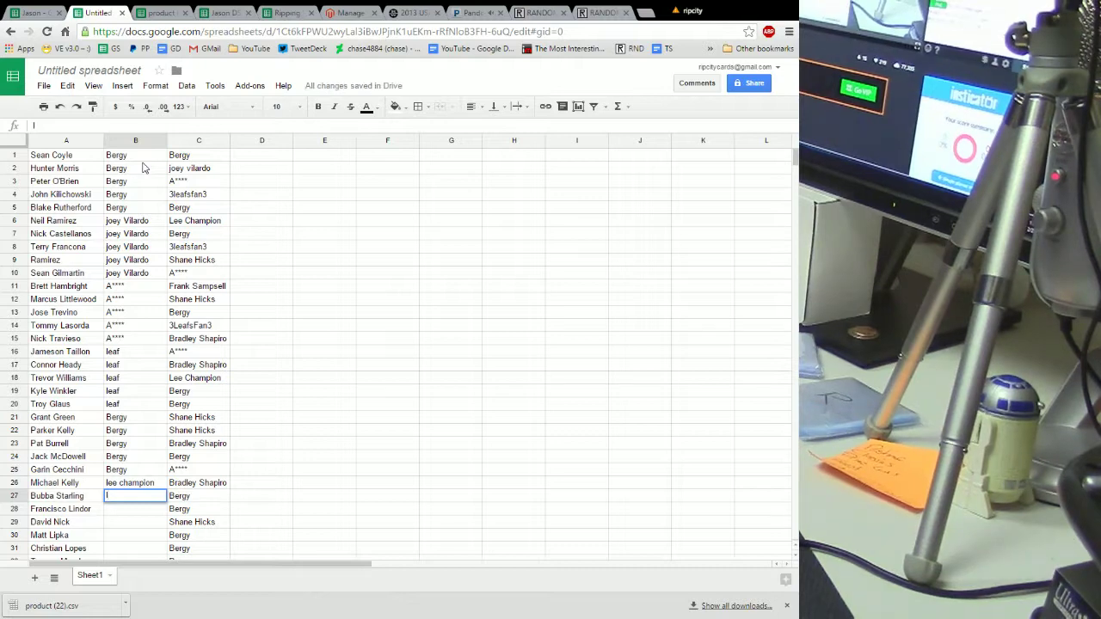
text(ee)
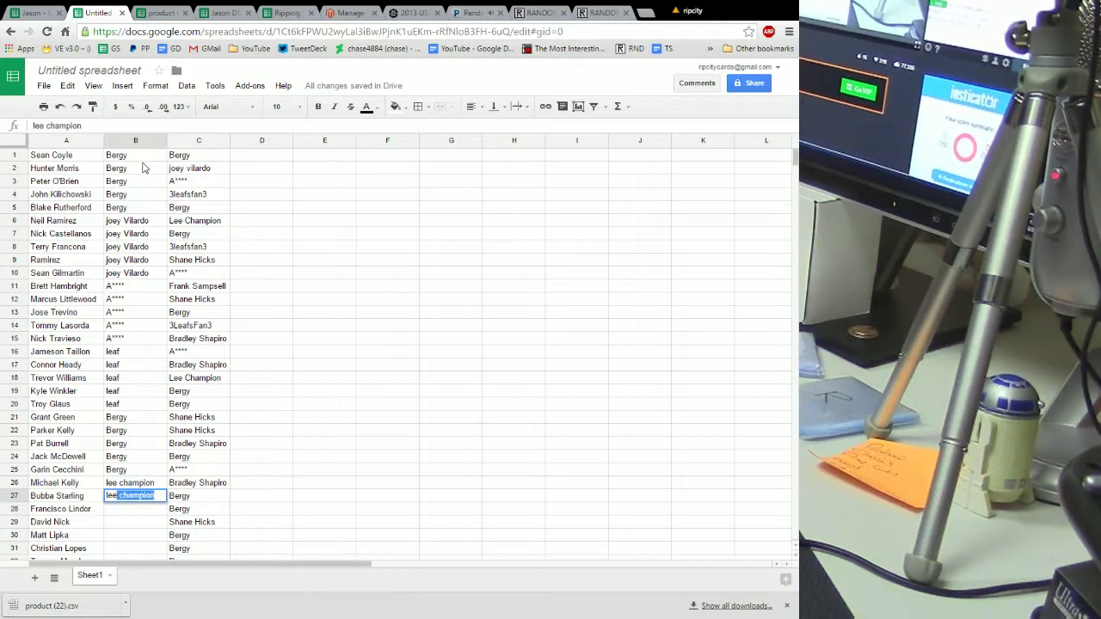
key(Return)
text(lee)
key(Return)
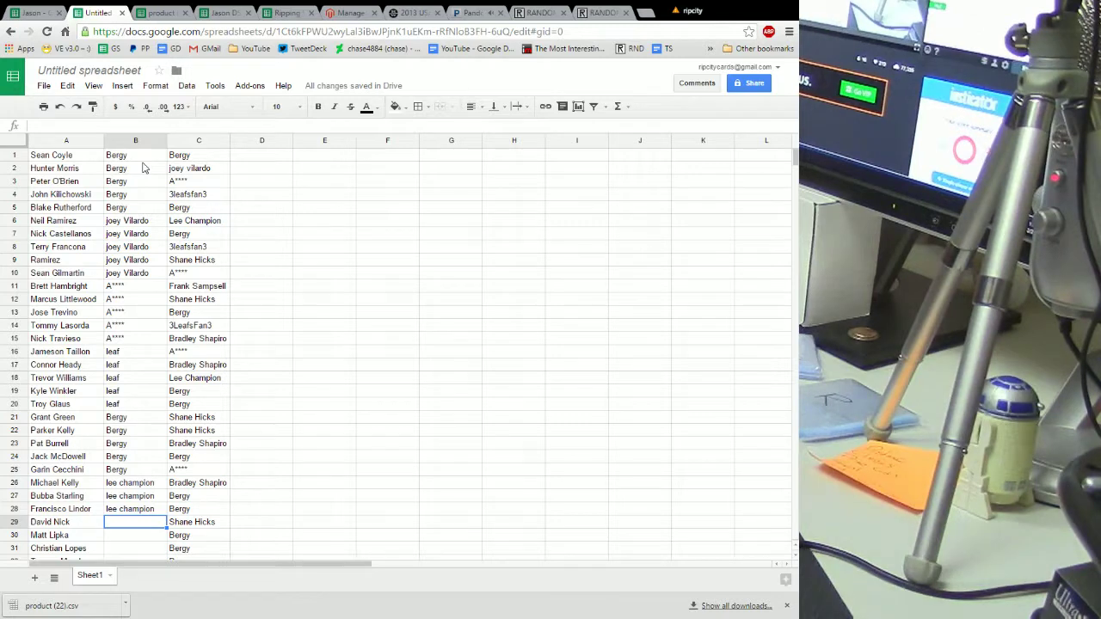
text(l)
key(Return)
key(Up)
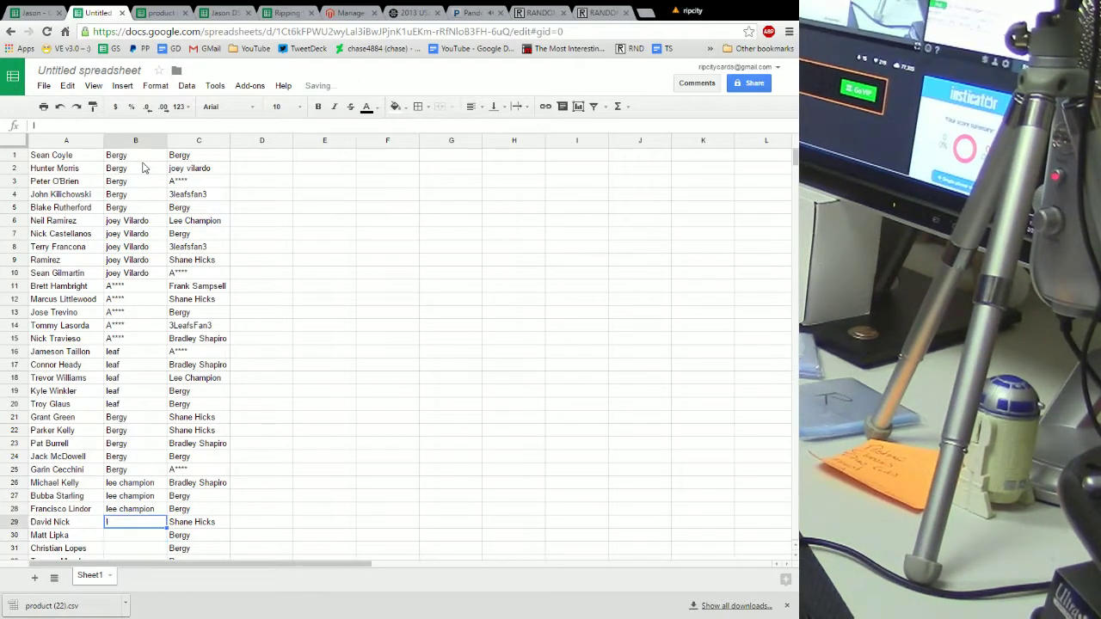
text(lee)
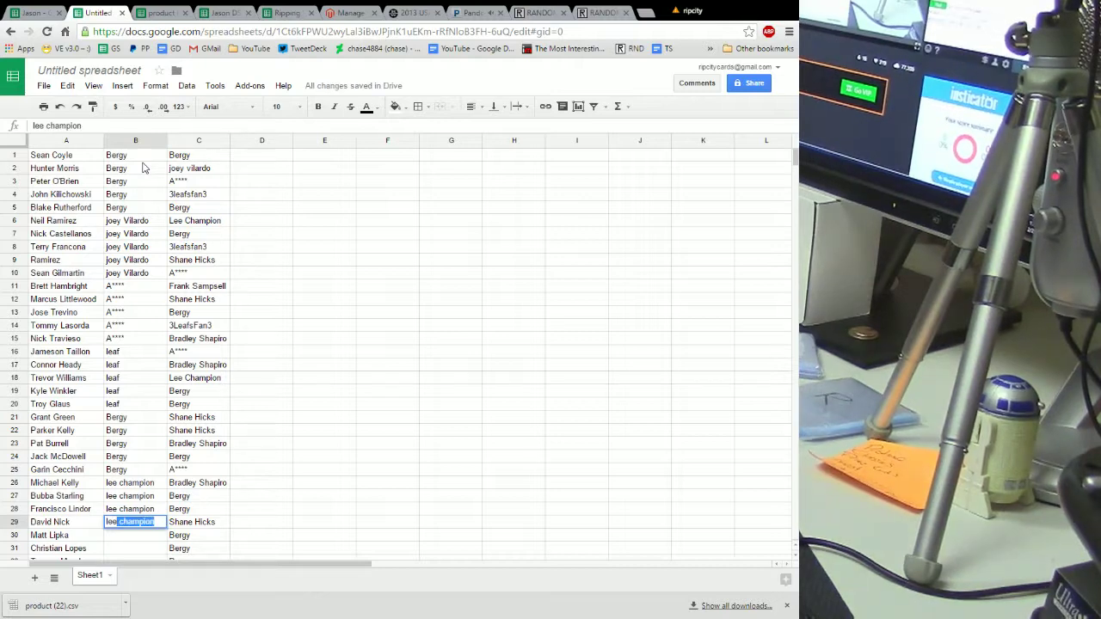
key(Return)
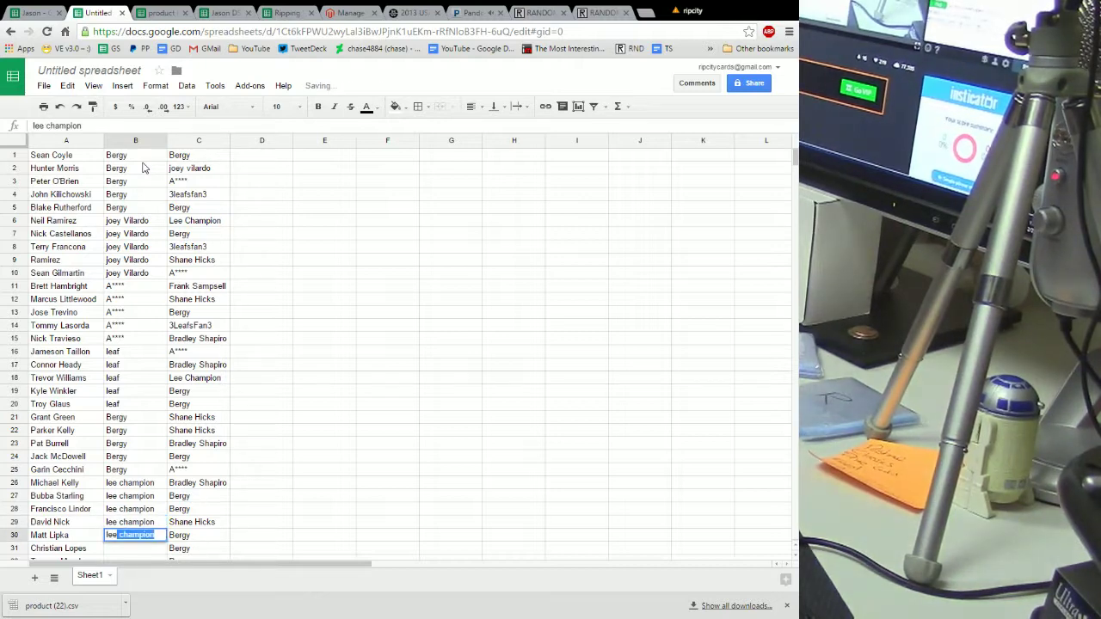
key(Return)
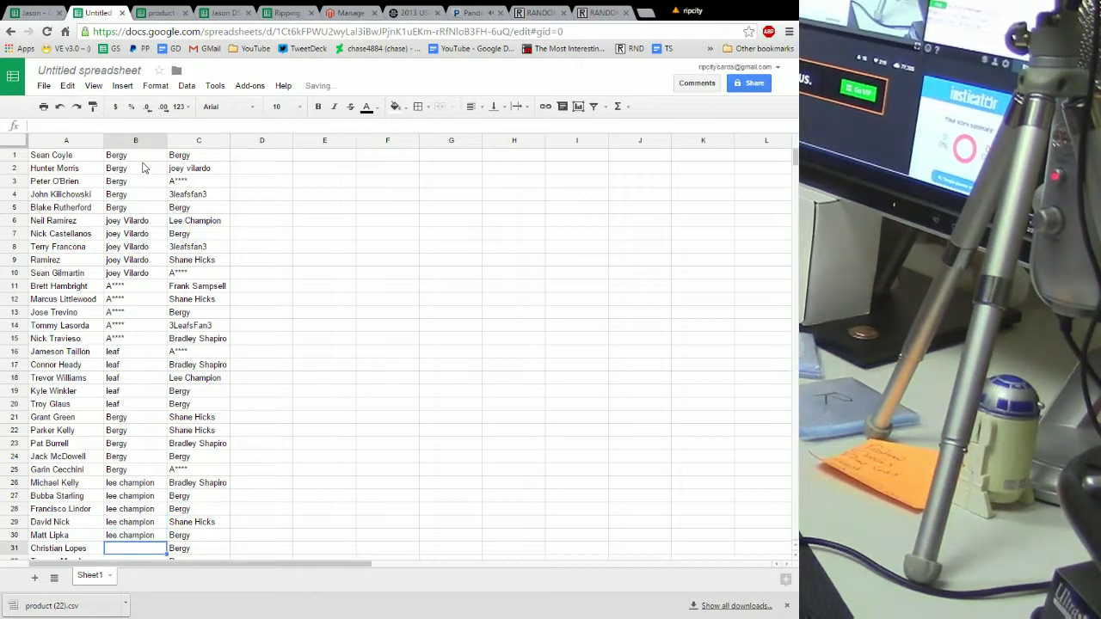
Clear the used buyer names in column C and move the remaining list to start at C30
drag(191, 158, 196, 226)
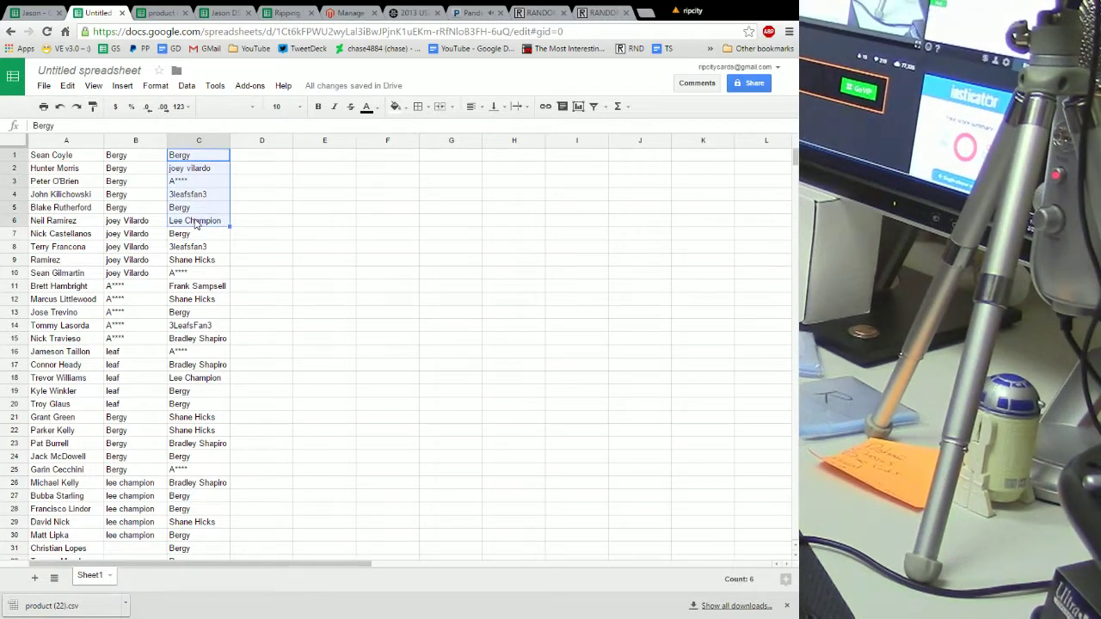
key(Delete)
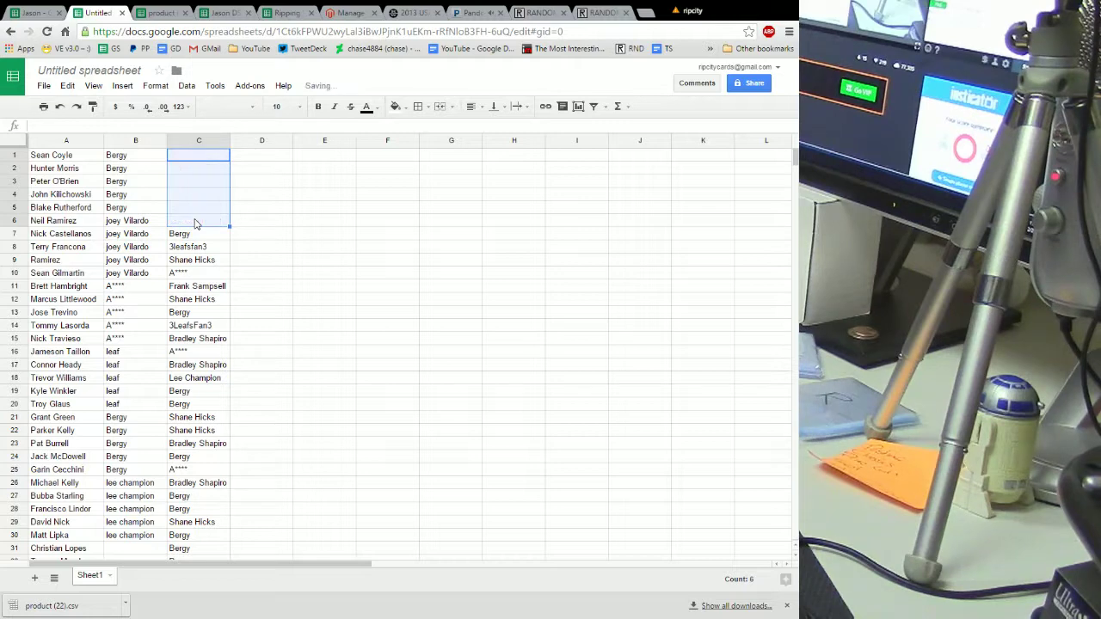
drag(198, 233, 220, 481)
right_click(205, 344)
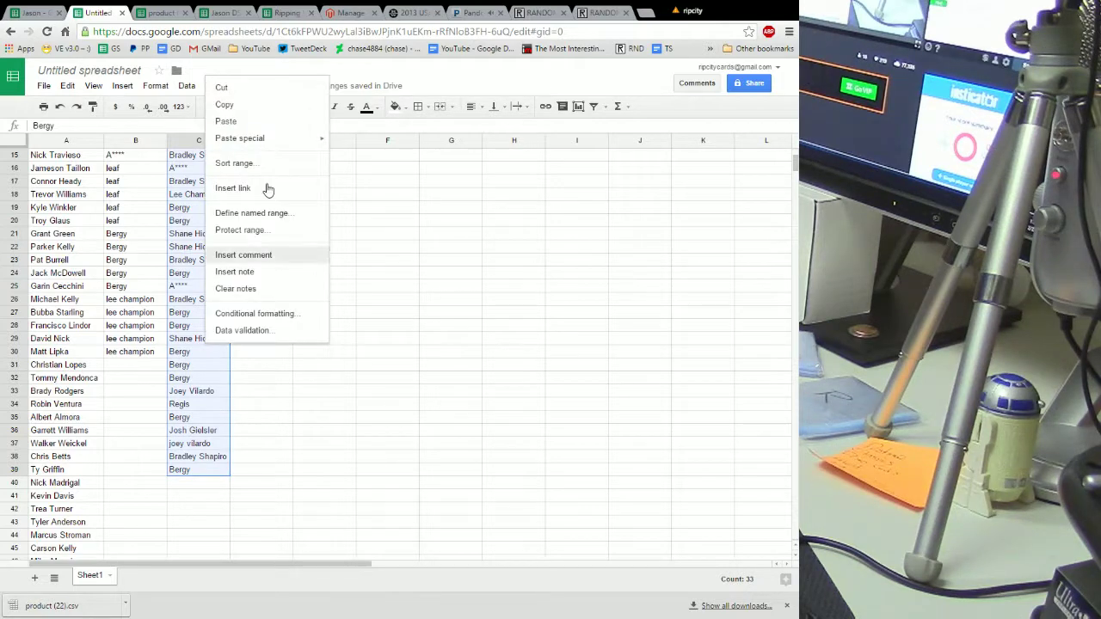
click(238, 105)
scroll(269, 298, down, 5)
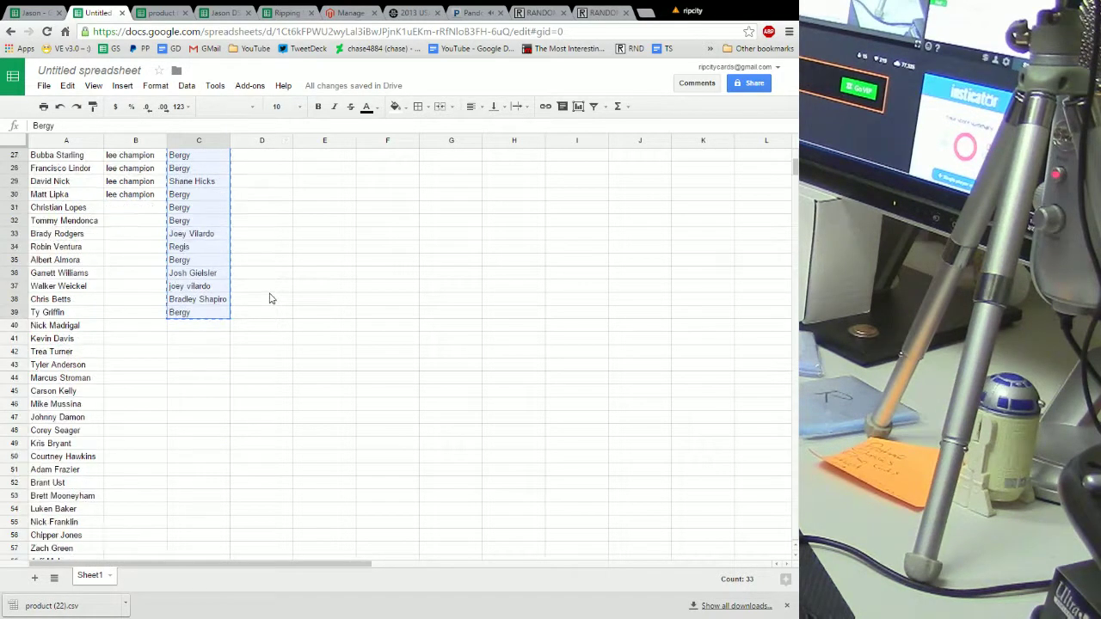
click(199, 157)
right_click(199, 157)
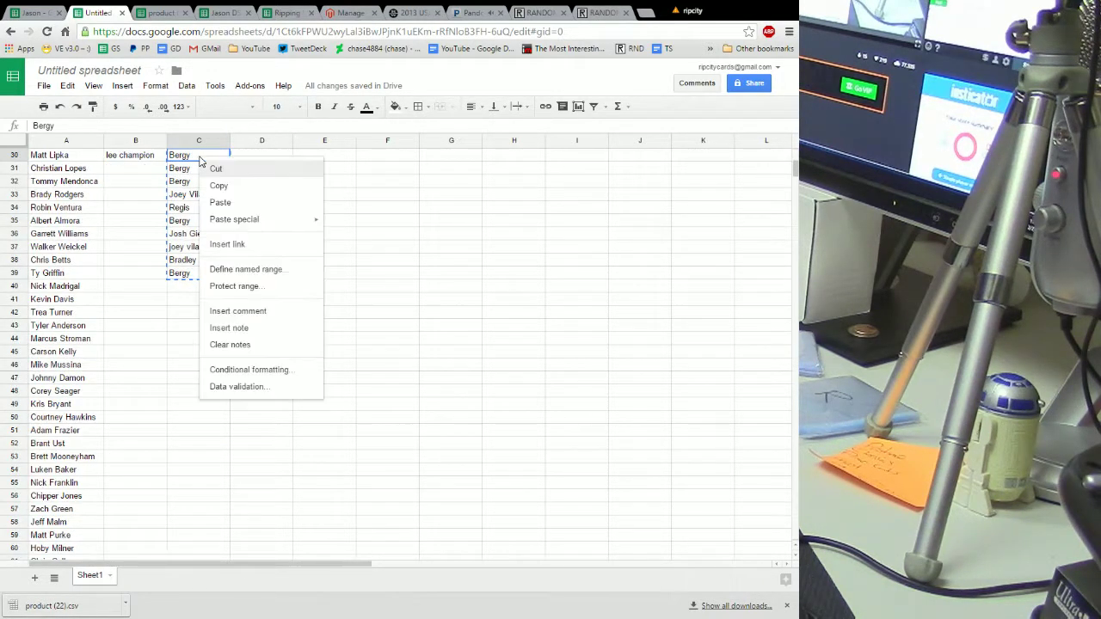
click(229, 206)
click(254, 208)
scroll(278, 210, up, 1)
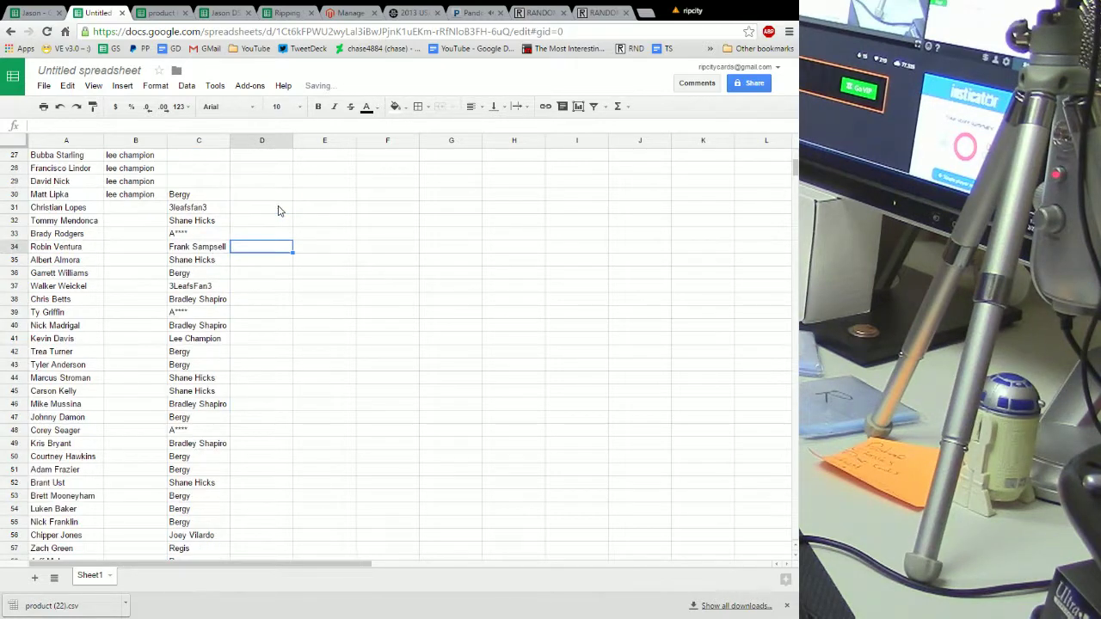
Assign the first buyer to rows 31–35 and the fourth buyer to rows 36–40
click(143, 211)
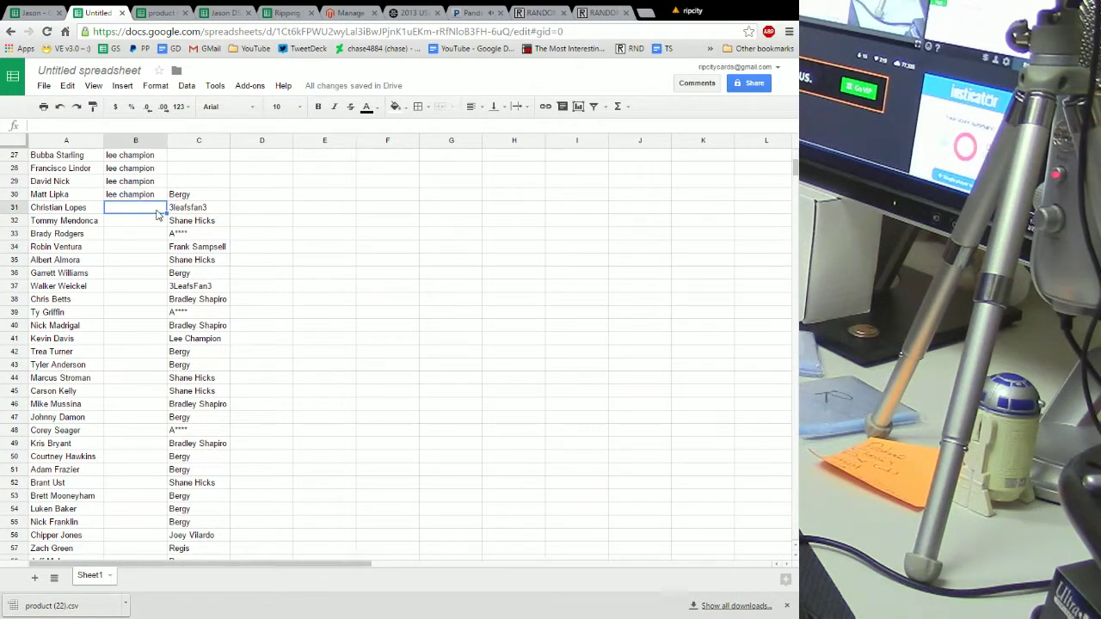
text(Bergy)
key(Return)
text(Bergy)
key(Return)
text(b)
key(Return)
text(b)
key(Return)
text(bergy)
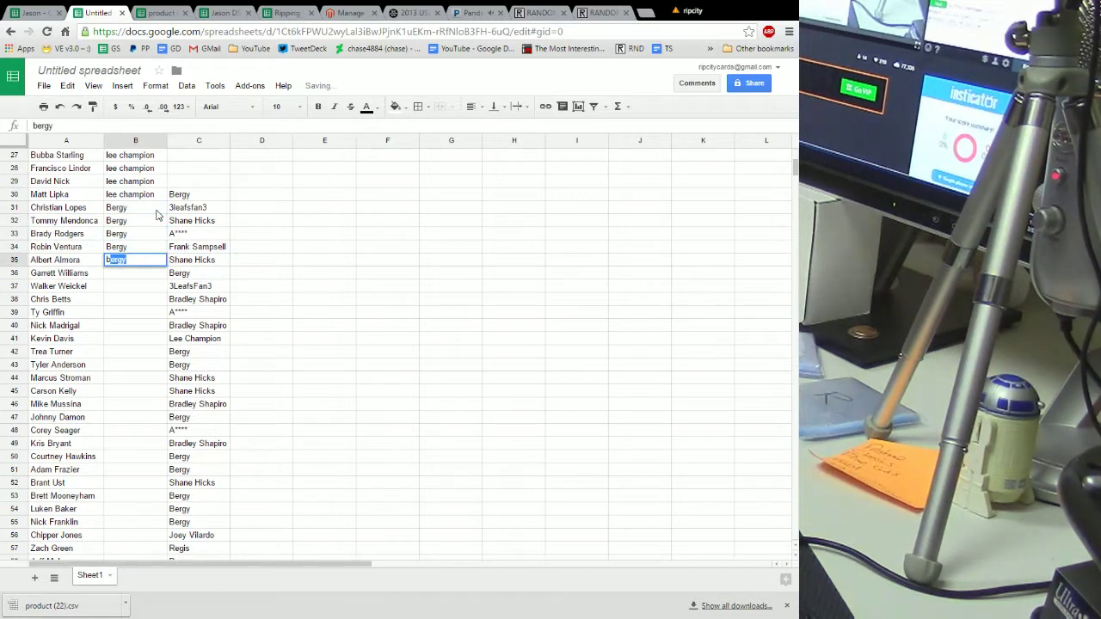
key(Return)
text(leaf)
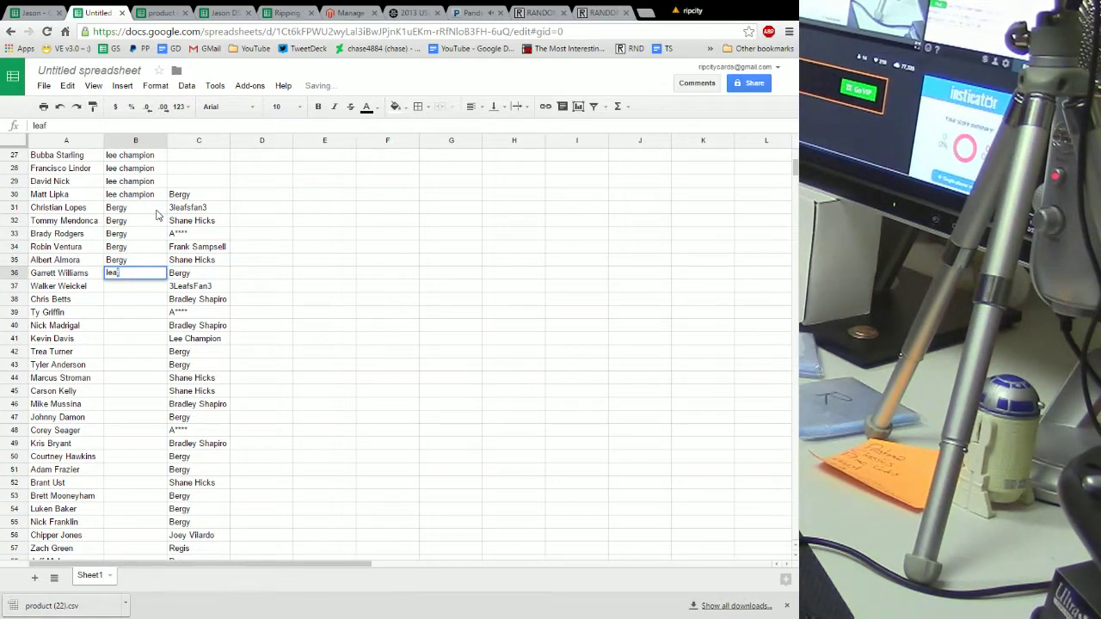
key(Return)
text(lea)
key(Return)
text(leaf)
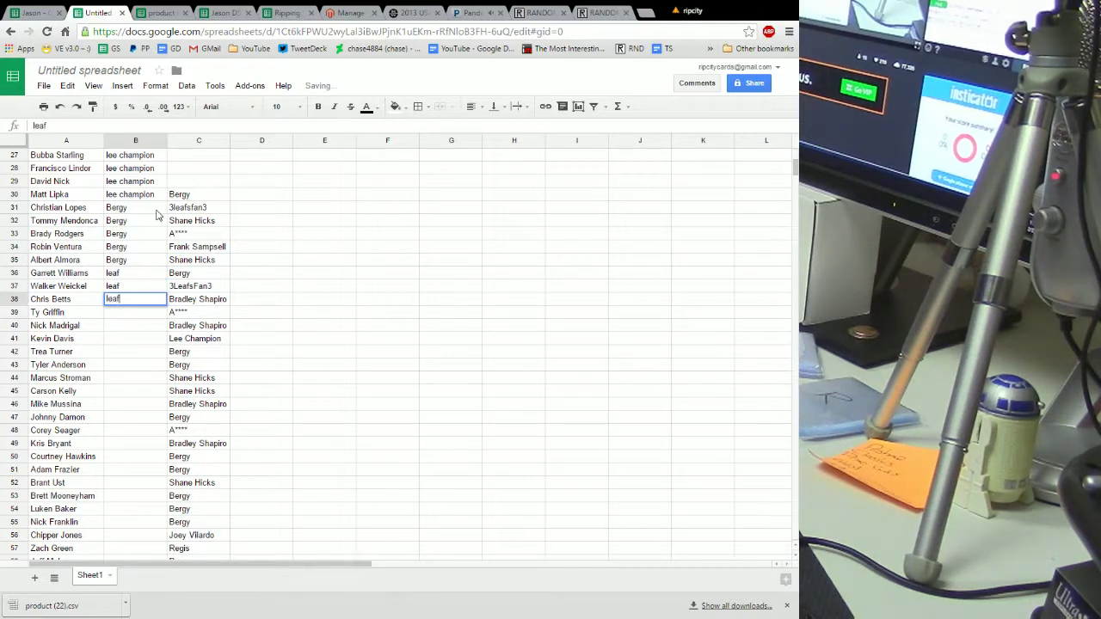
key(Return)
text(lea)
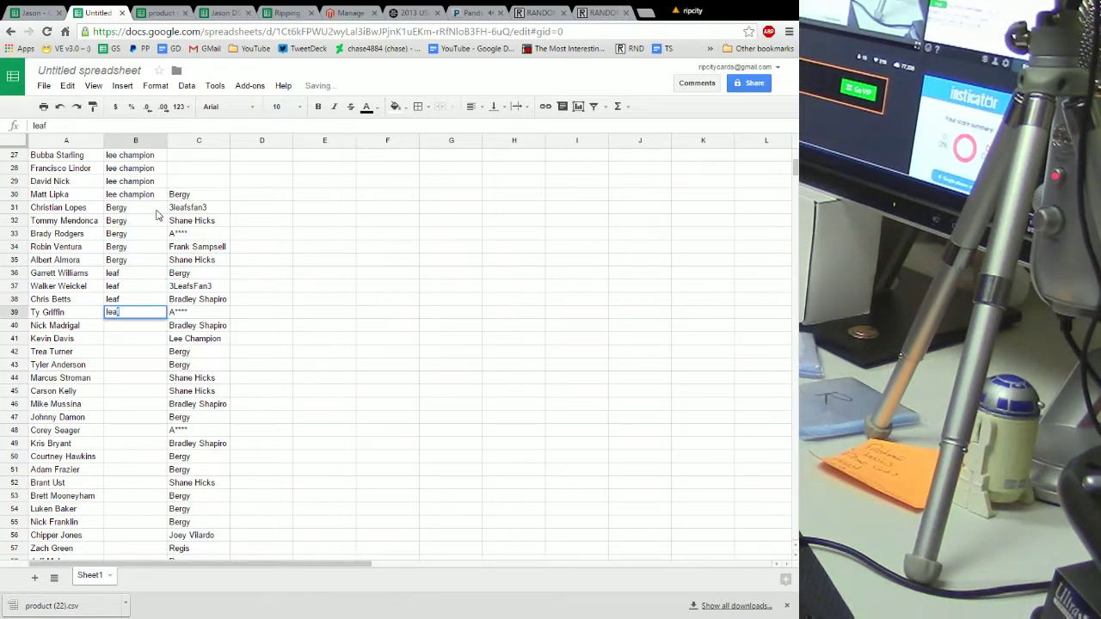
text(f)
key(Return)
text(leaf)
key(Return)
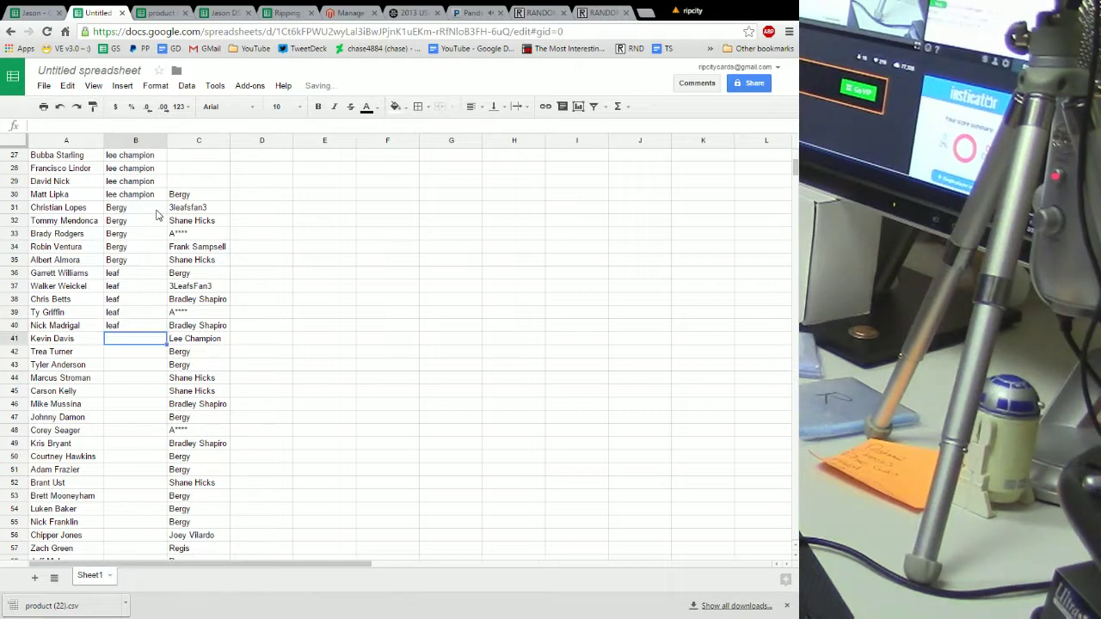
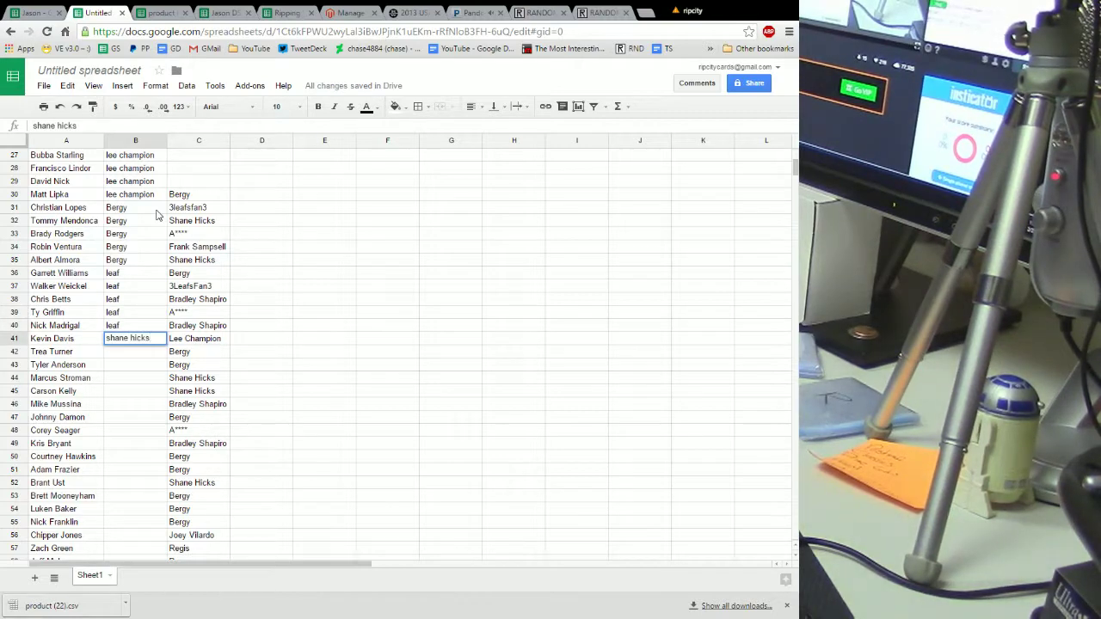
Fill rows 41–45 with the next buyer and rows 46–50 with the masked buyer, fixing a stray entry
key(Return)
key(Return)
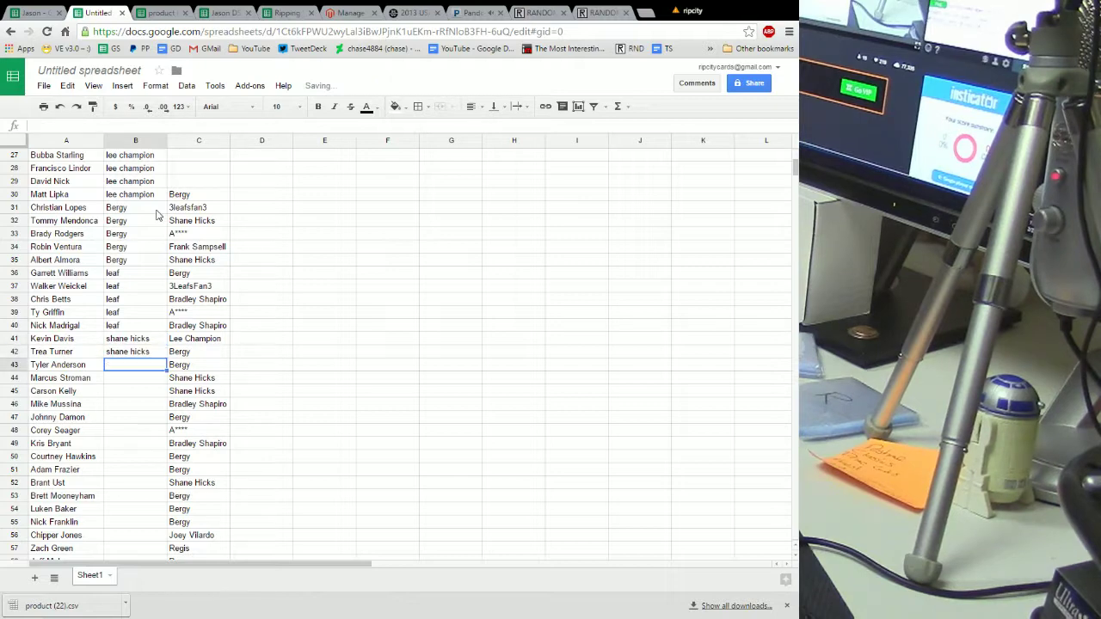
key(Return)
key(Return)
key(Return)
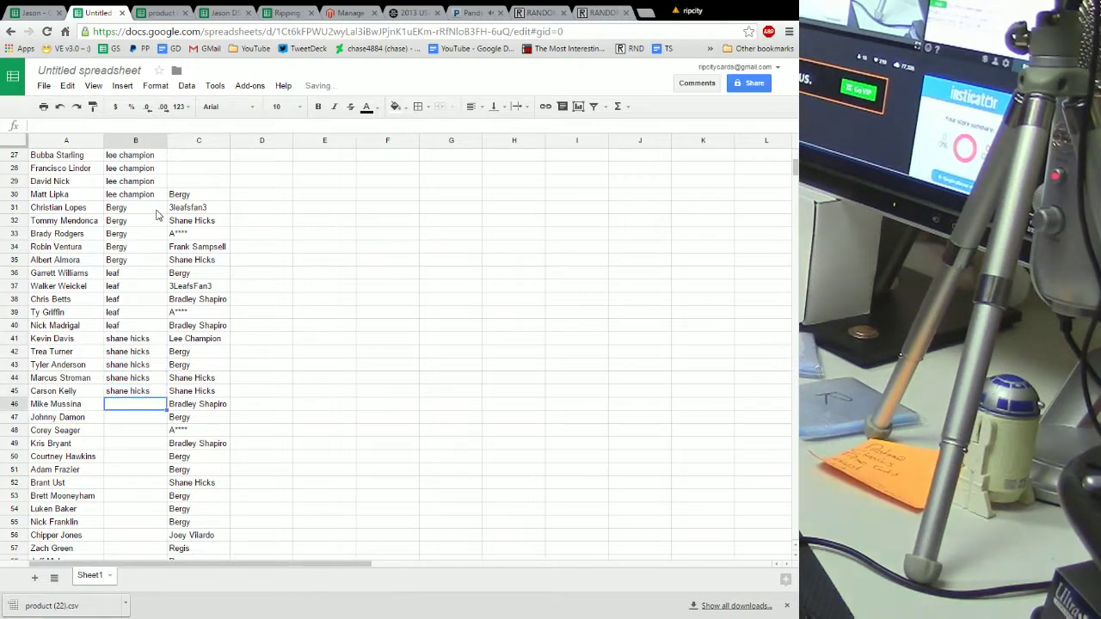
text(A****)
key(Return)
text(A****)
key(Return)
text(A****)
key(Return)
text(a)
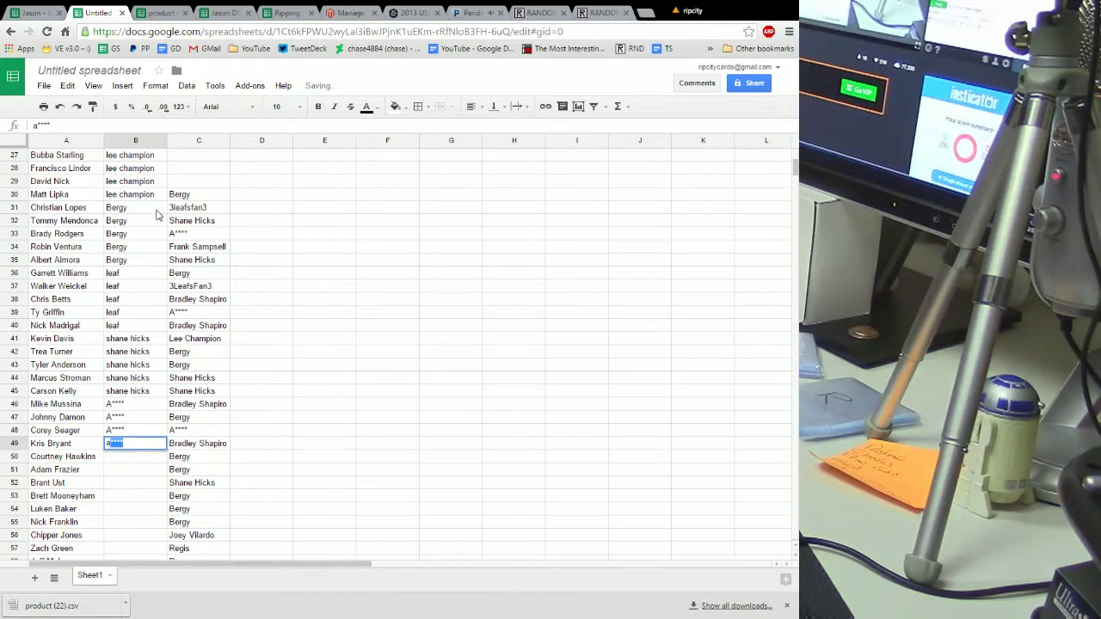
key(Return)
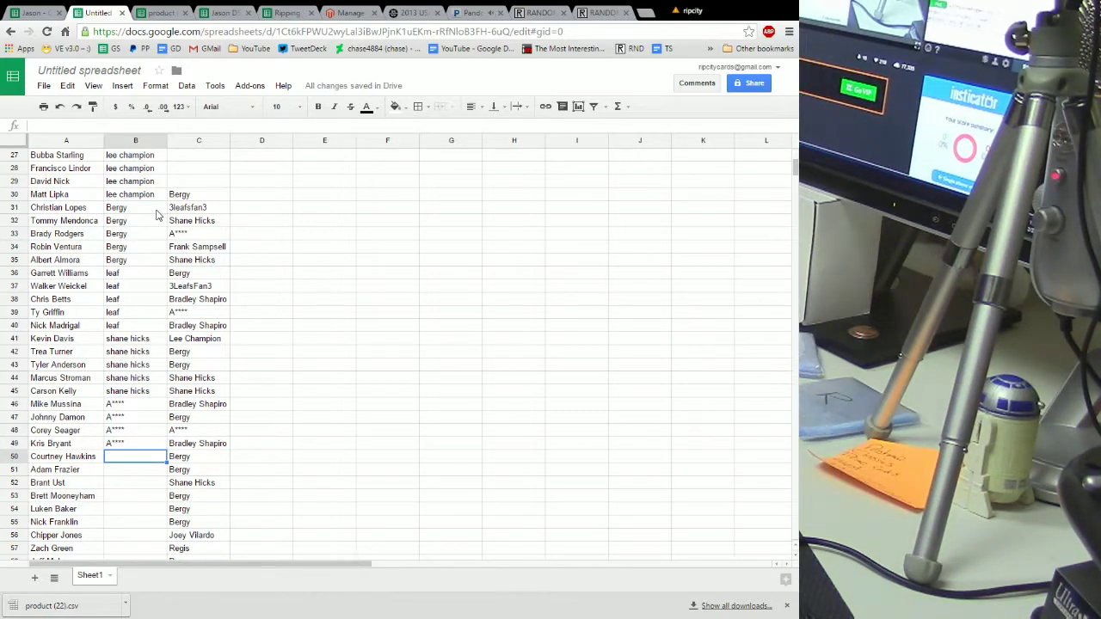
text(a)
key(Return)
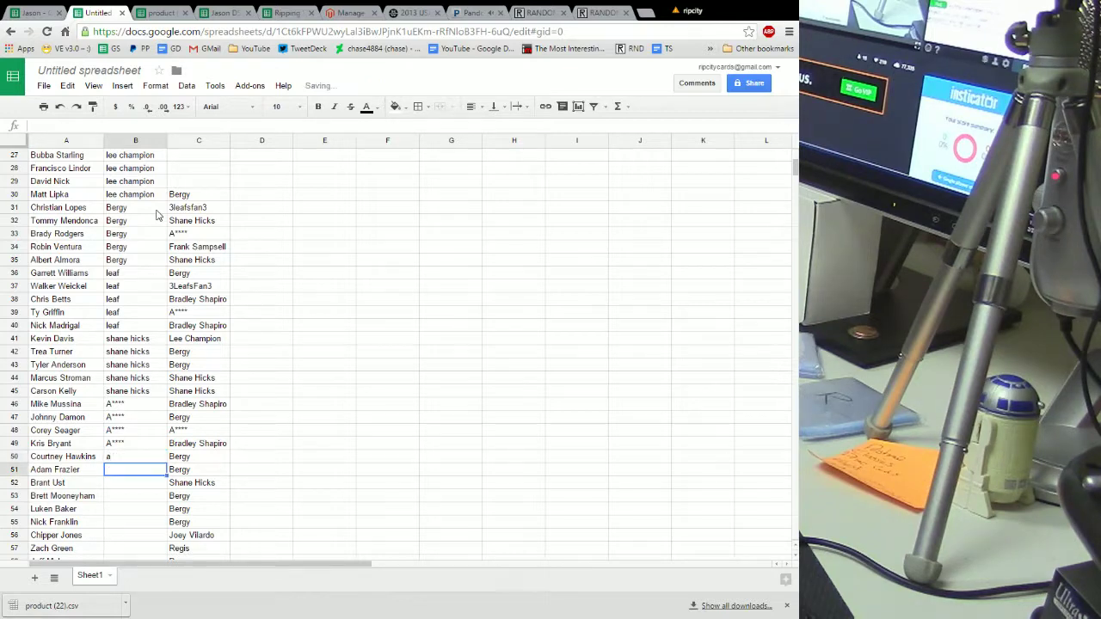
text(a)
key(Up)
key(Delete)
key(Down)
key(Escape)
key(Up)
text(a)
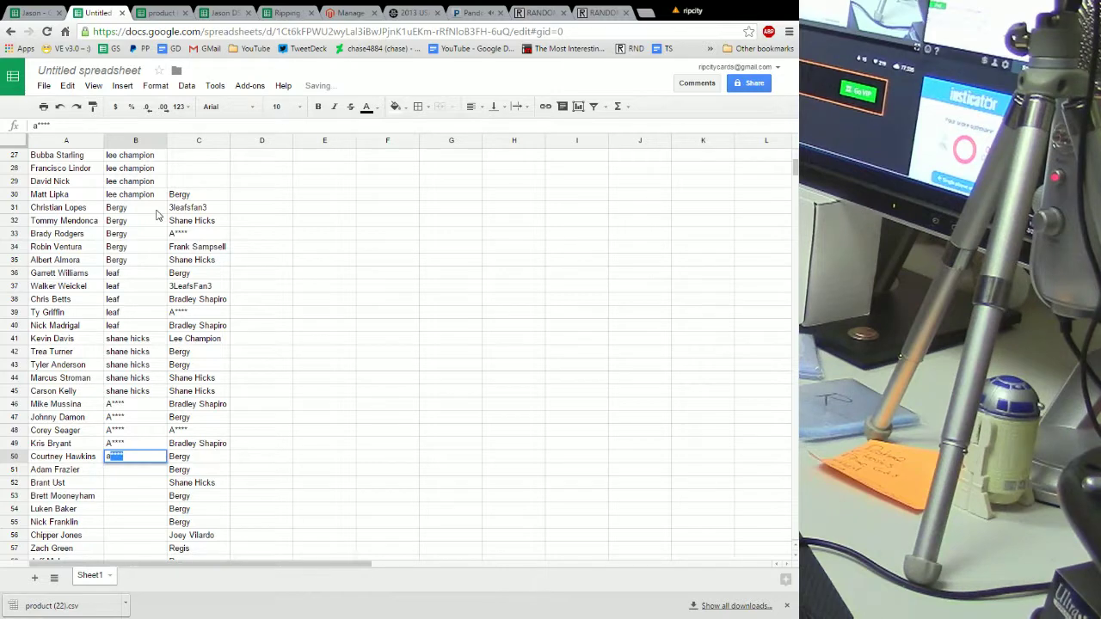
key(Return)
Enter the following buyer's name in rows 51 through 54
key(Return)
text(f)
key(Return)
text(f)
key(Return)
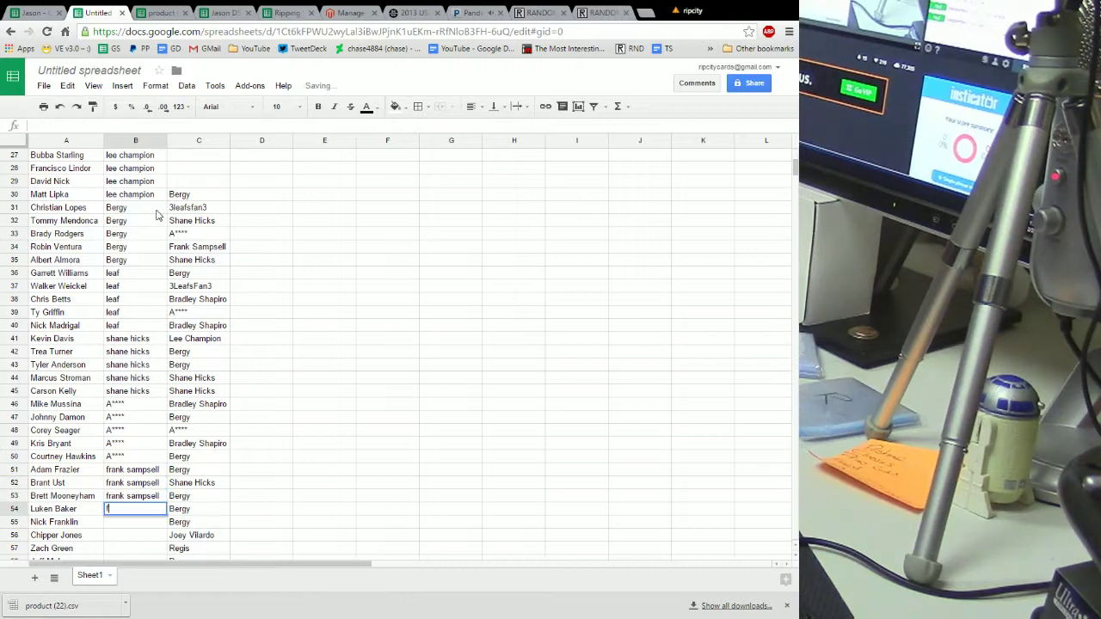
text(f)
key(Return)
text(f)
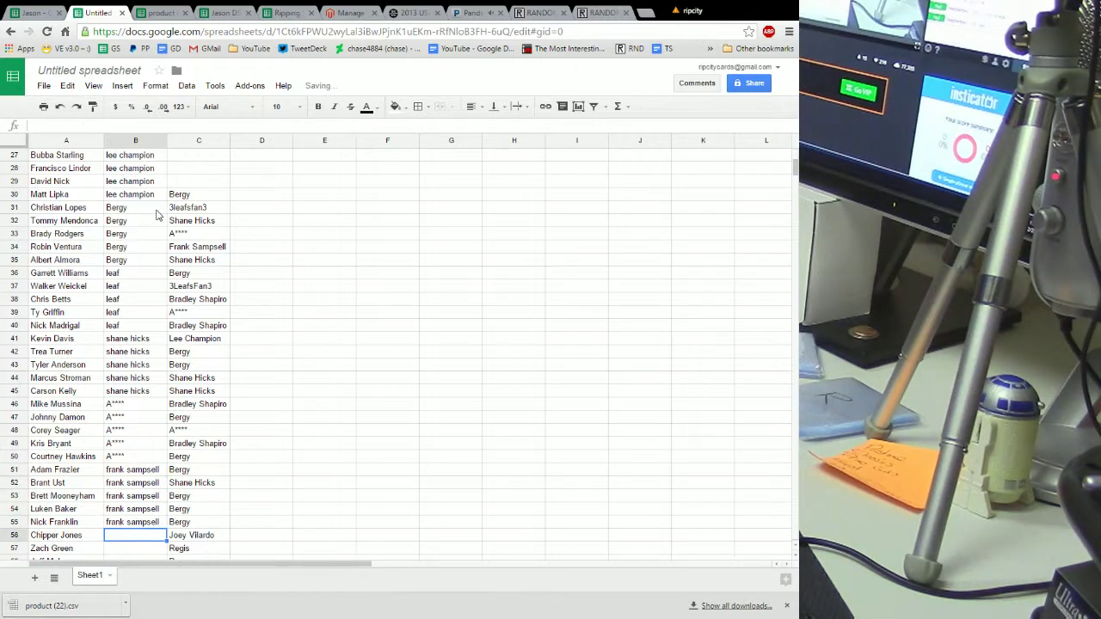
Clear the five used buyer names from C30:C34
drag(190, 195, 198, 227)
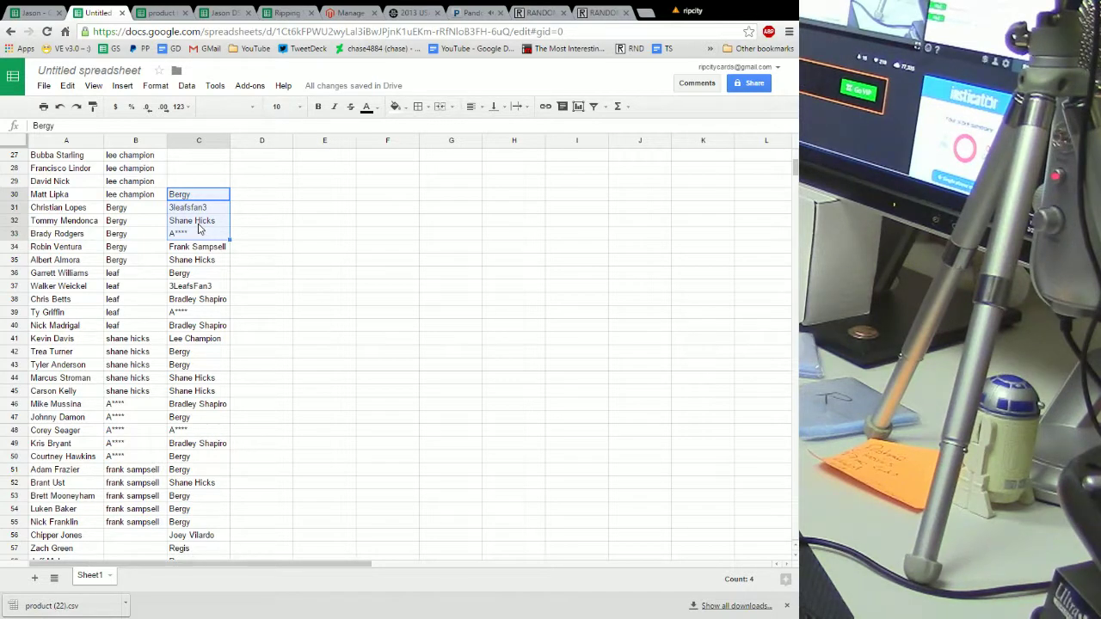
click(262, 228)
drag(180, 194, 195, 501)
key(Delete)
Cut the remaining buyer list C35:C62 and paste it starting at C56
right_click(186, 304)
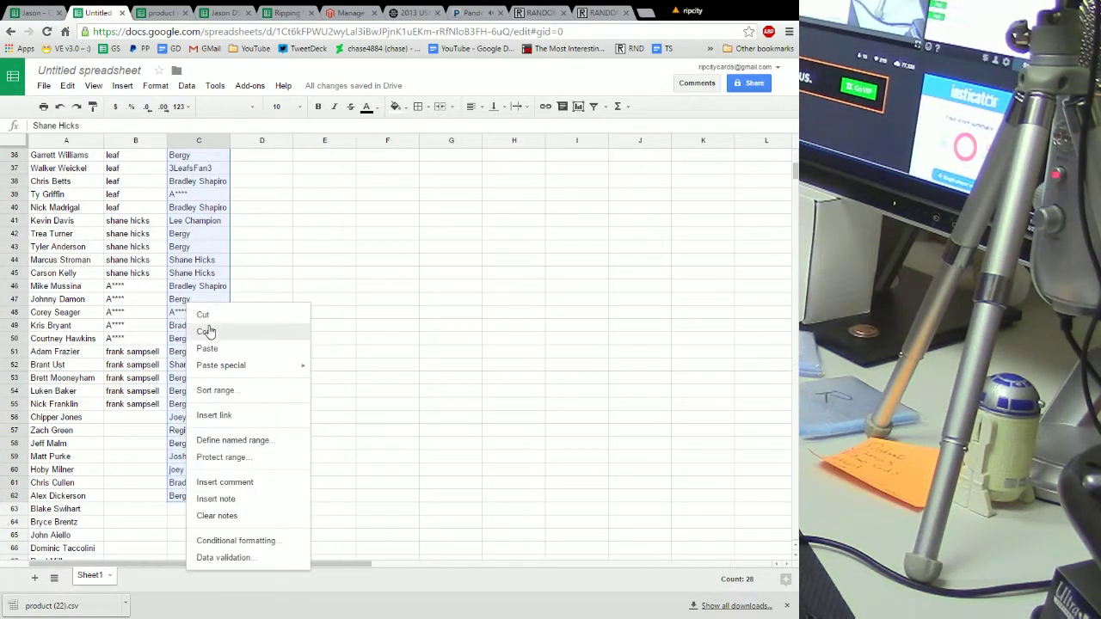
click(207, 321)
scroll(256, 351, down, 6)
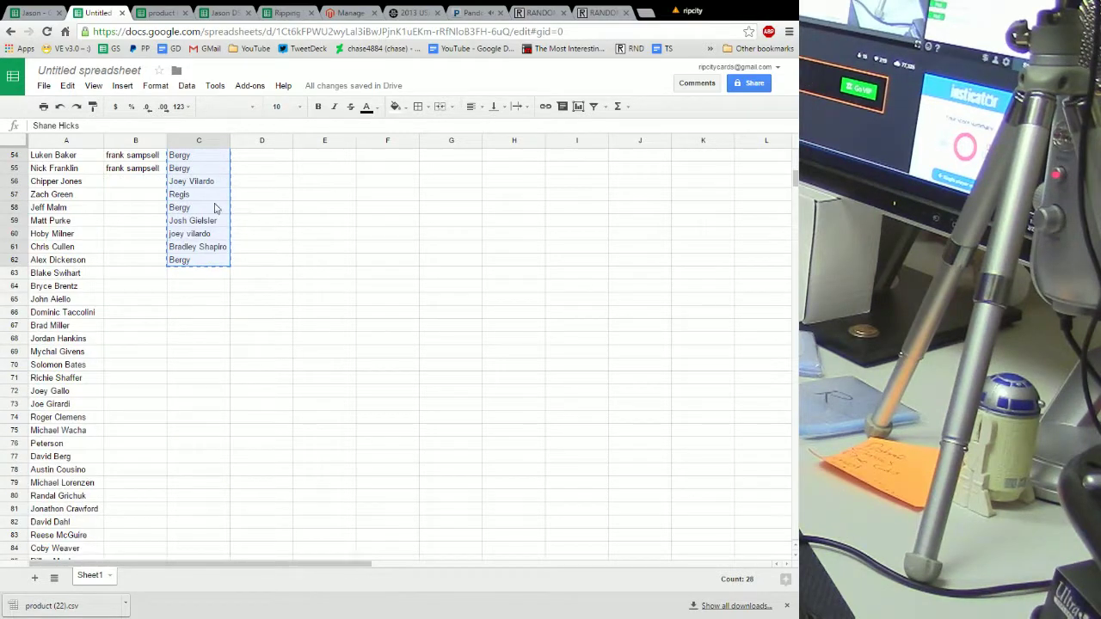
click(193, 184)
right_click(185, 182)
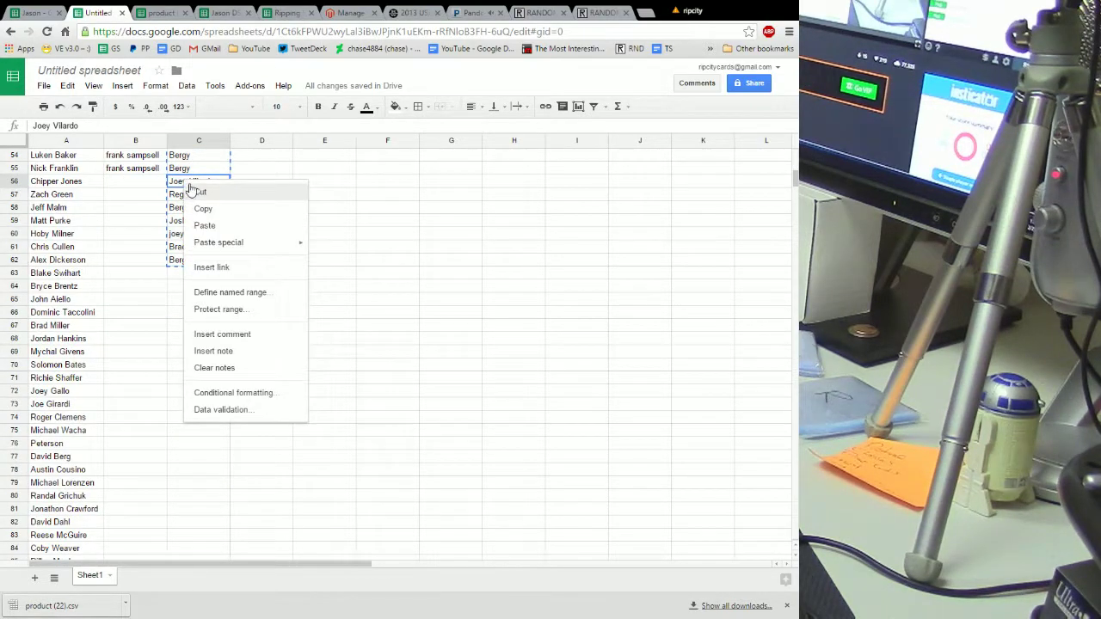
click(217, 226)
click(131, 182)
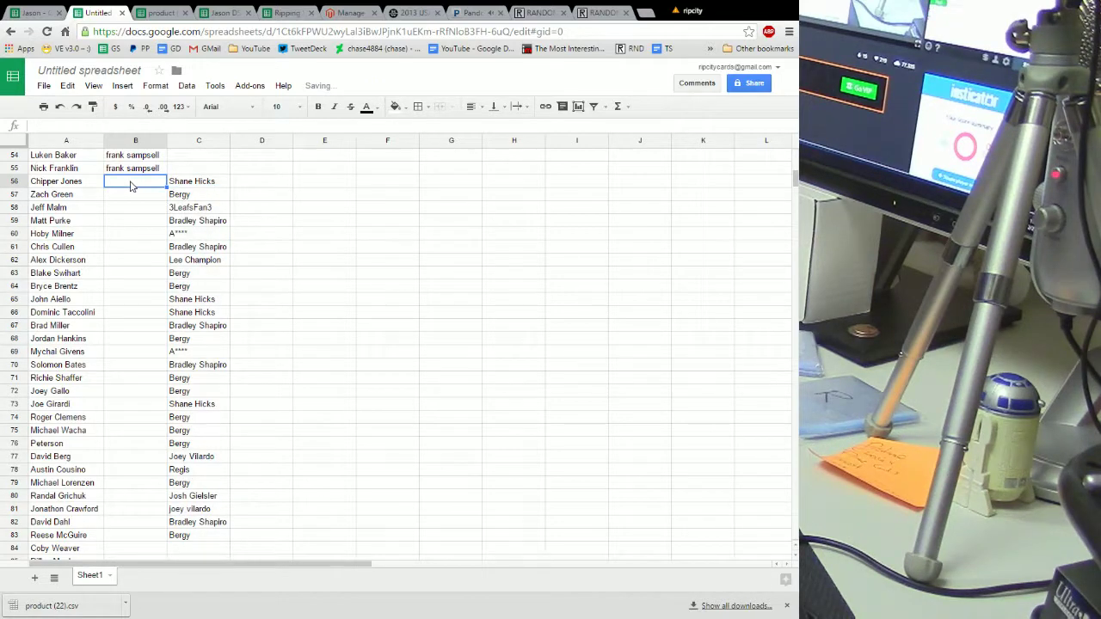
key(Return)
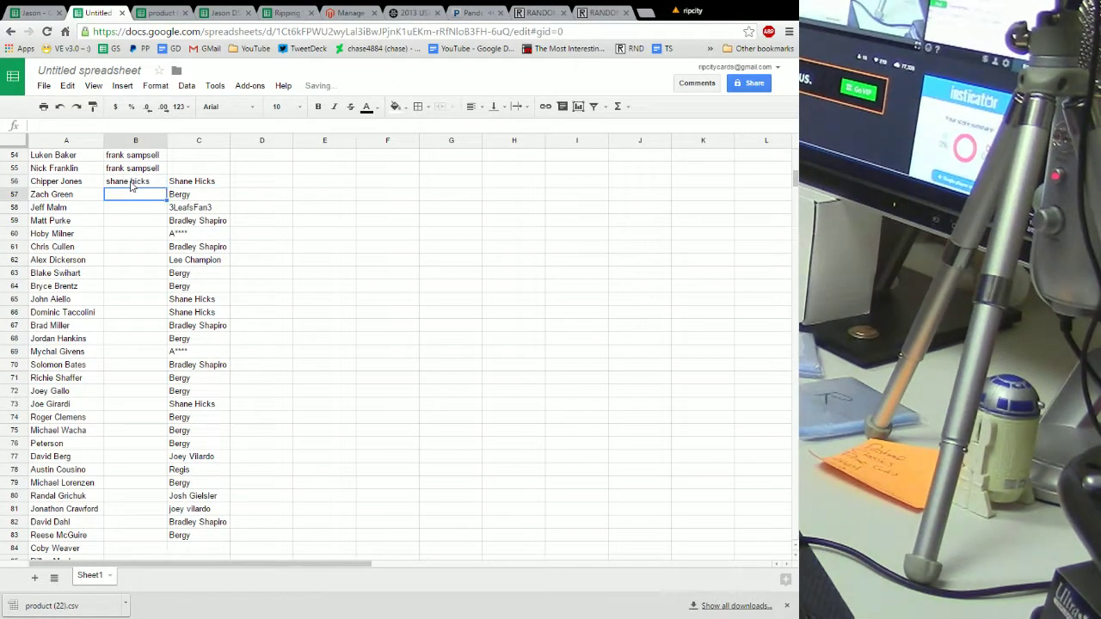
key(Return)
key(Return)
text(s)
key(Return)
text(s)
key(Return)
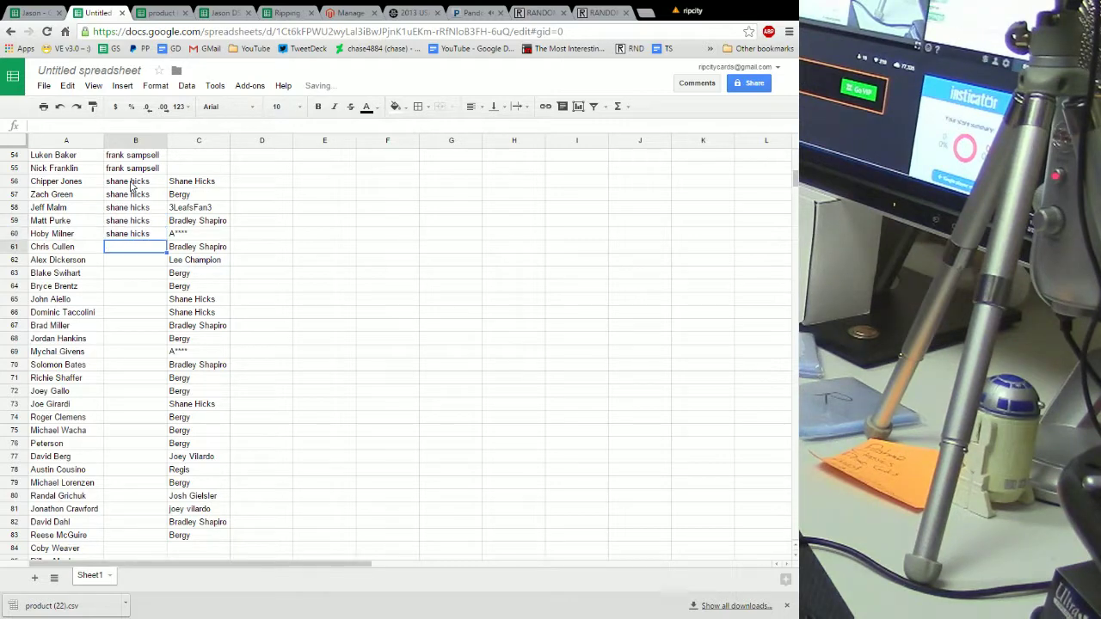
Enter Bergy as the buyer for rows 61–63, using autocomplete
text(Bergy)
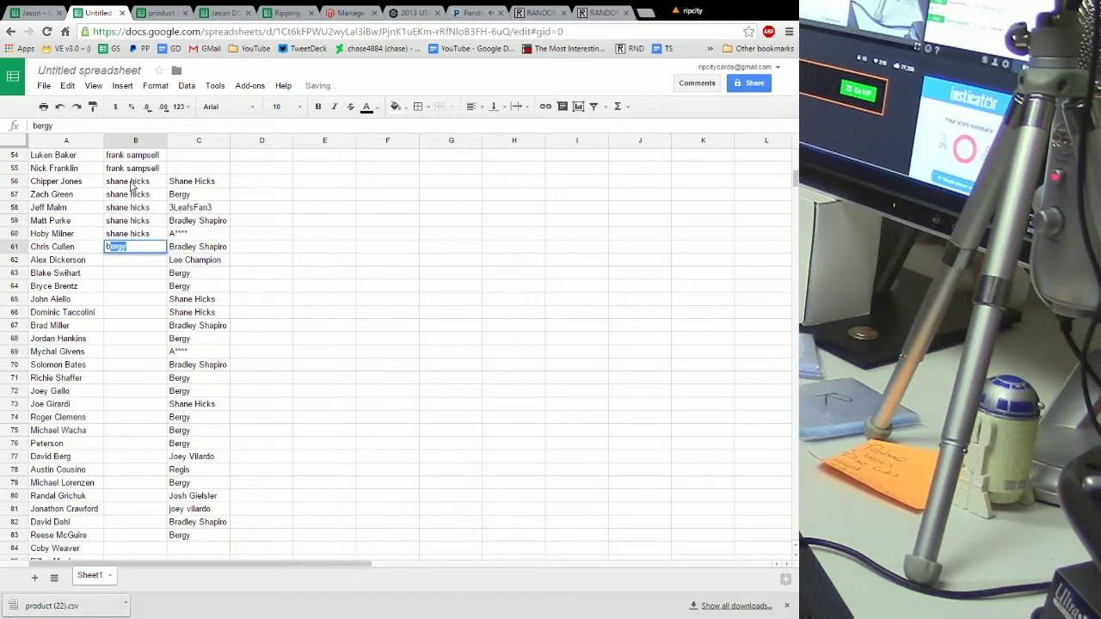
key(Return)
text(b)
key(Return)
text(b)
key(Return)
text(b)
key(Return)
text(b)
key(Return)
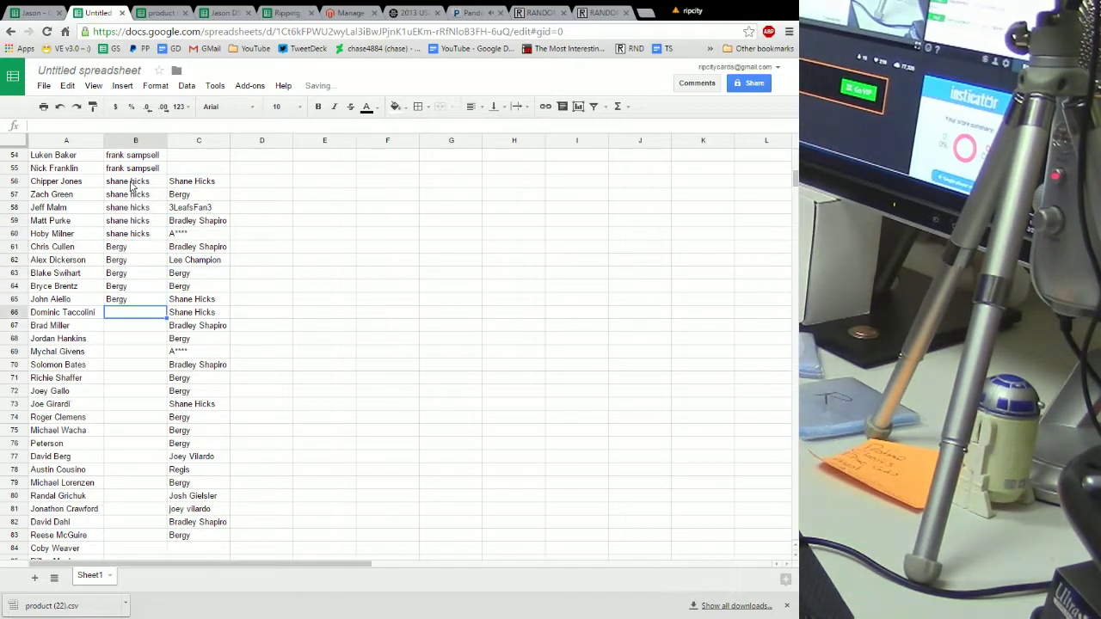
Enter leaf as the buyer for the next block of rows through row 70
text(le)
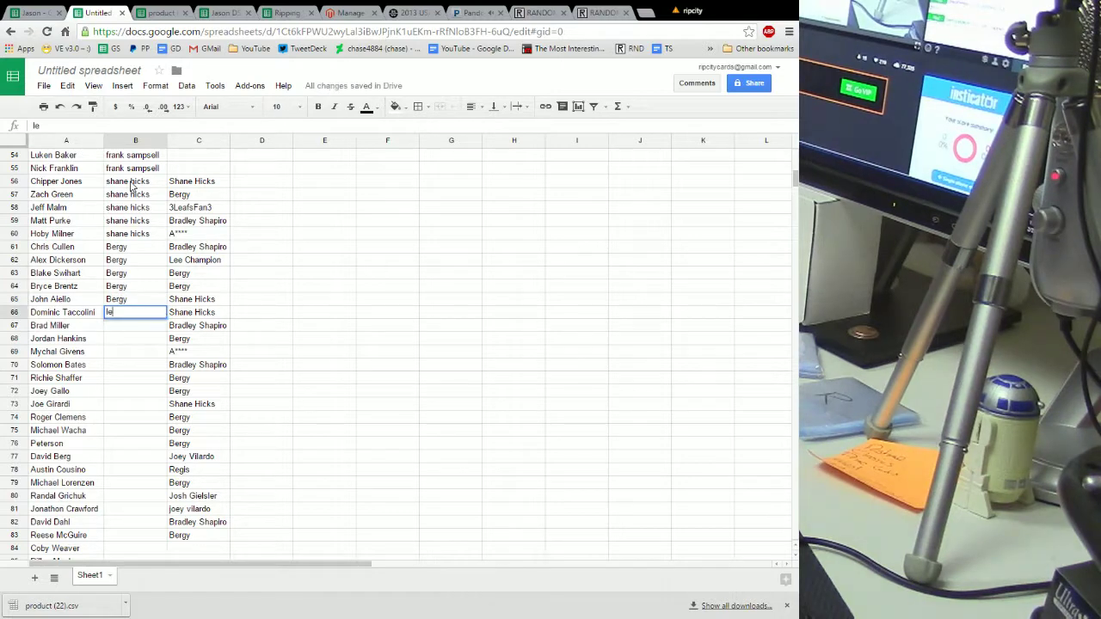
text(af)
key(Return)
text(leaf)
key(Return)
text(leaf)
key(Return)
text(leaf)
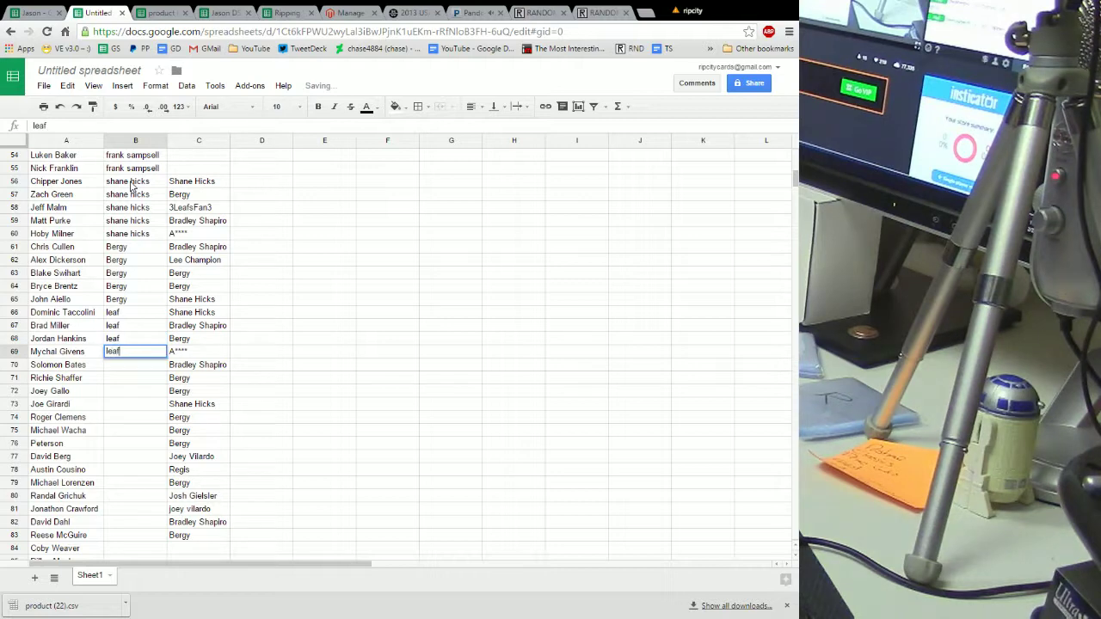
key(Return)
text(leaf)
key(Return)
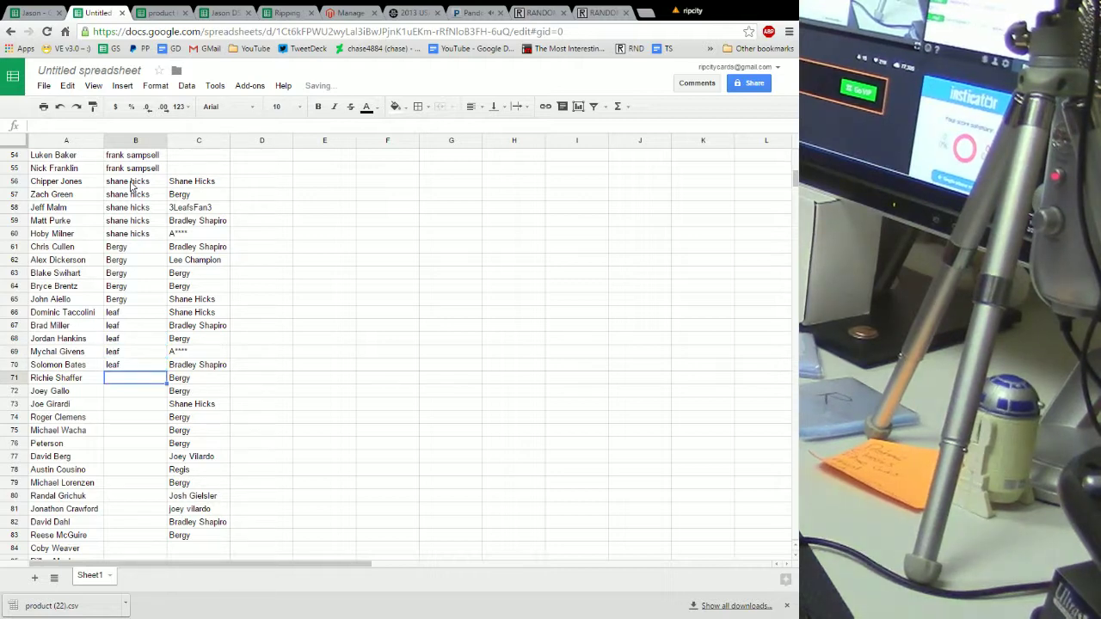
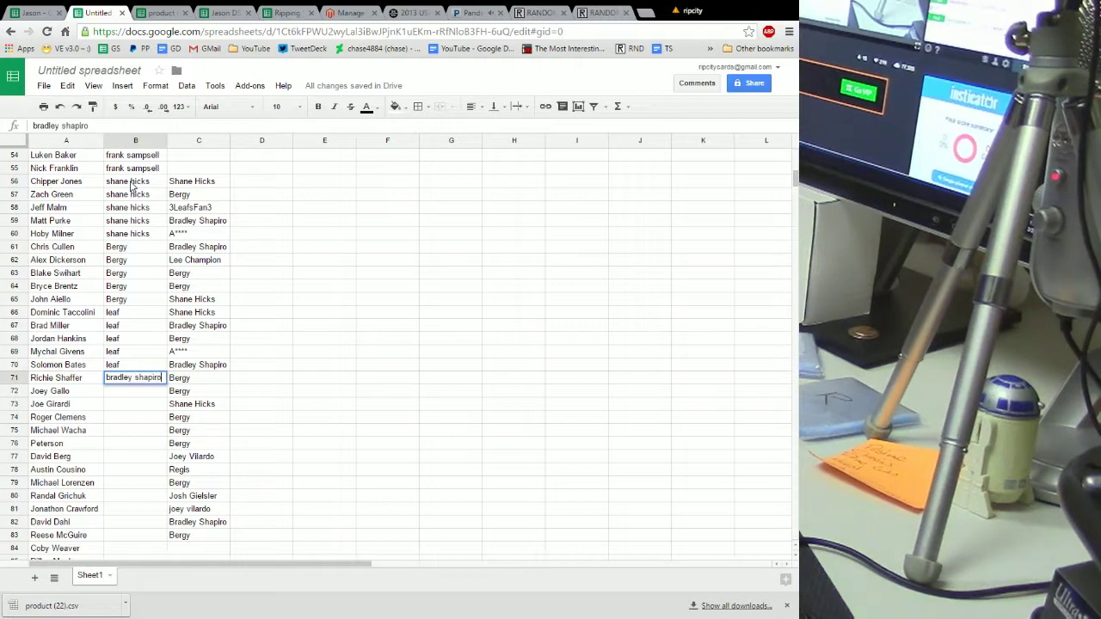
key(Return)
key(Return)
text(br)
key(Return)
key(Return)
key(Return)
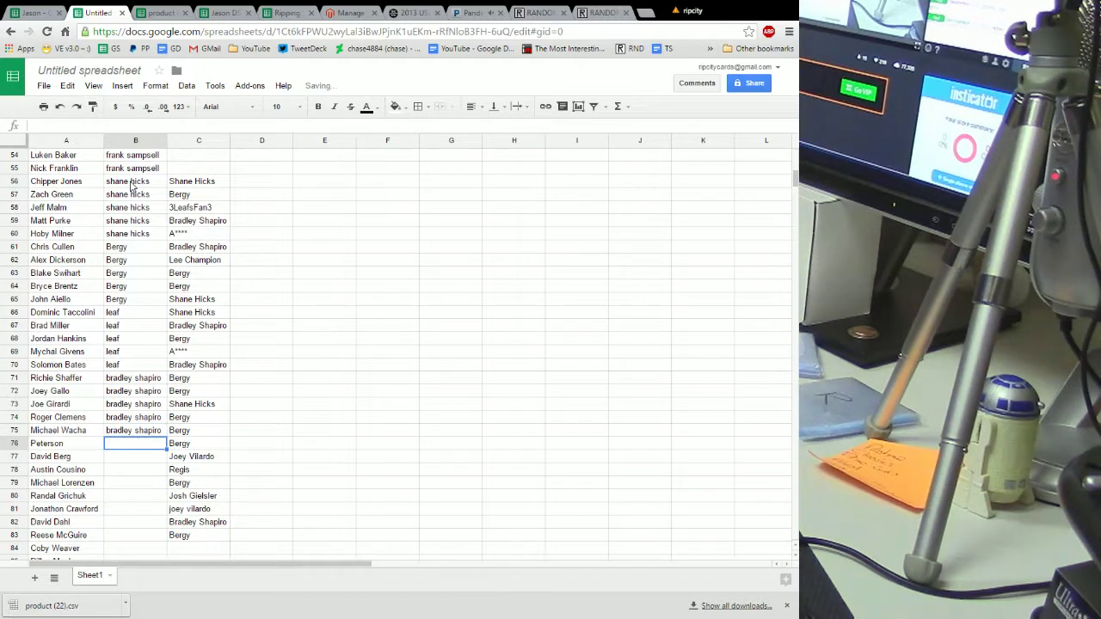
text(A**** A**** A**** A**** A****)
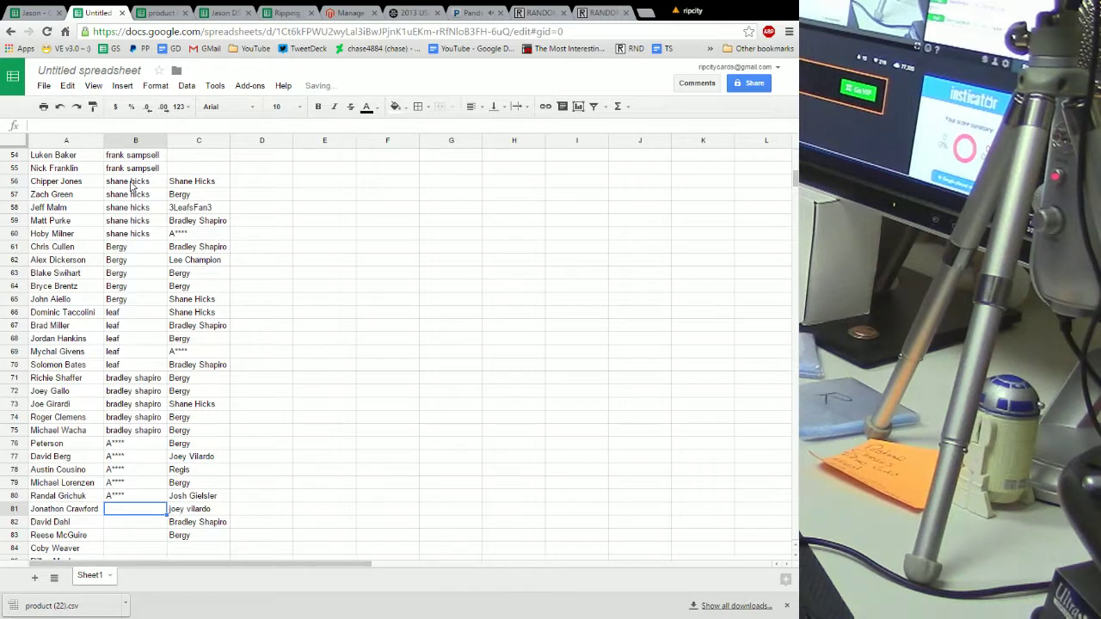
Clear C56:C60 and move the remaining buyer list C61:C83 to start at C81
drag(191, 182, 201, 229)
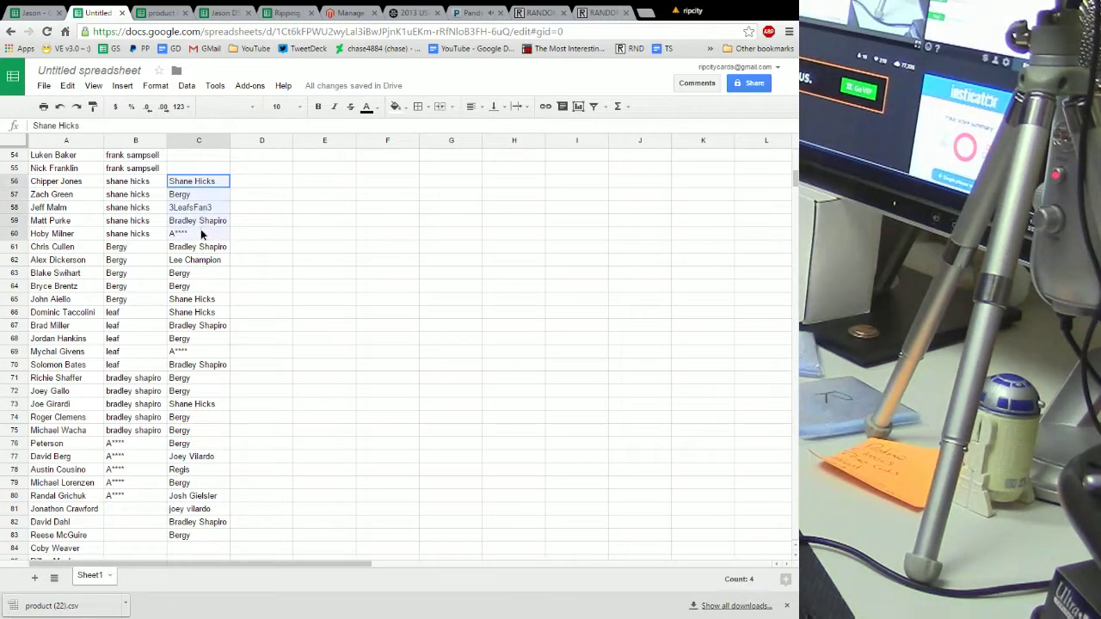
key(Delete)
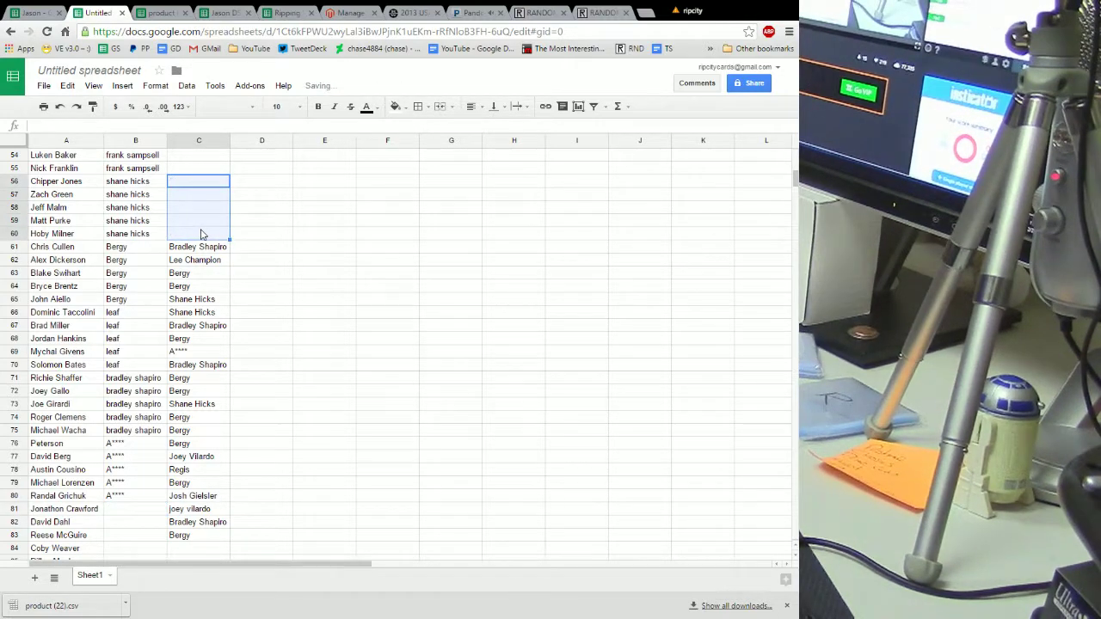
drag(215, 249, 215, 538)
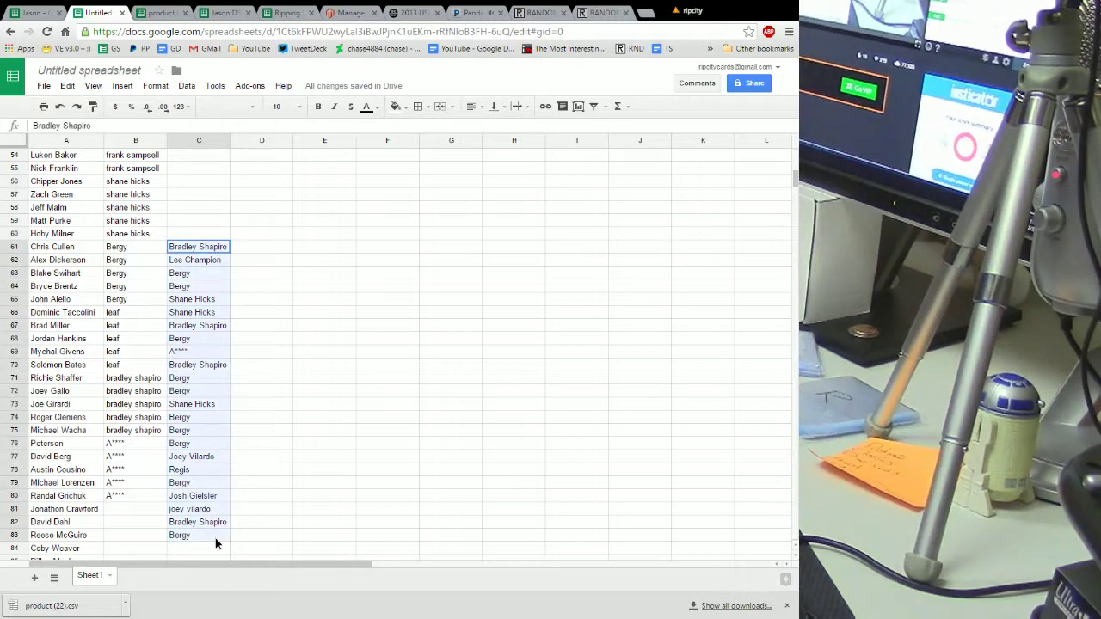
right_click(192, 291)
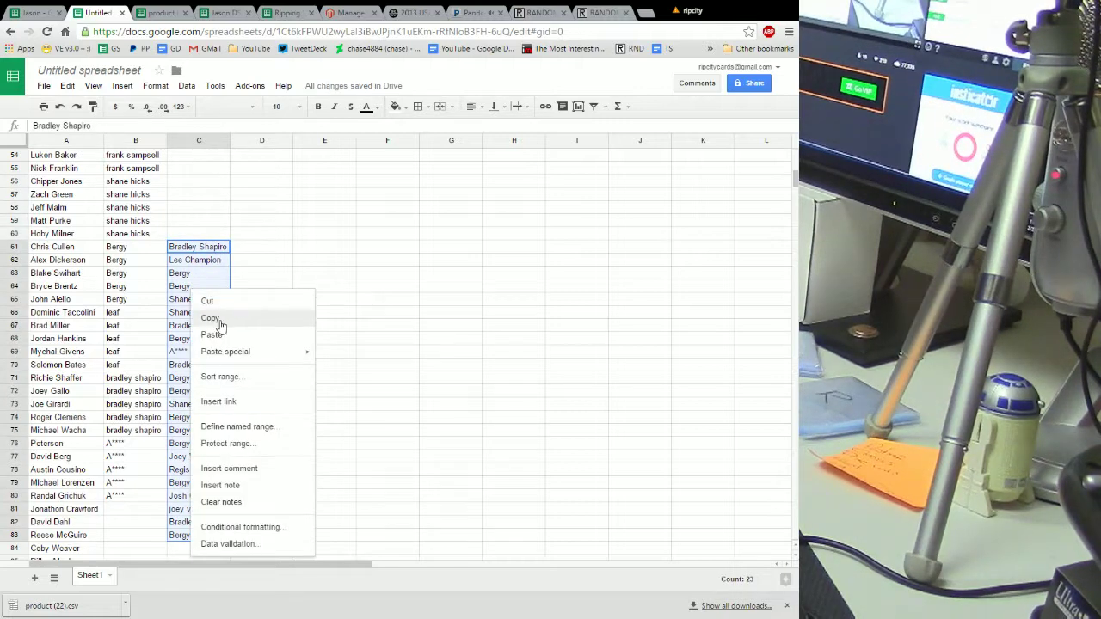
click(219, 319)
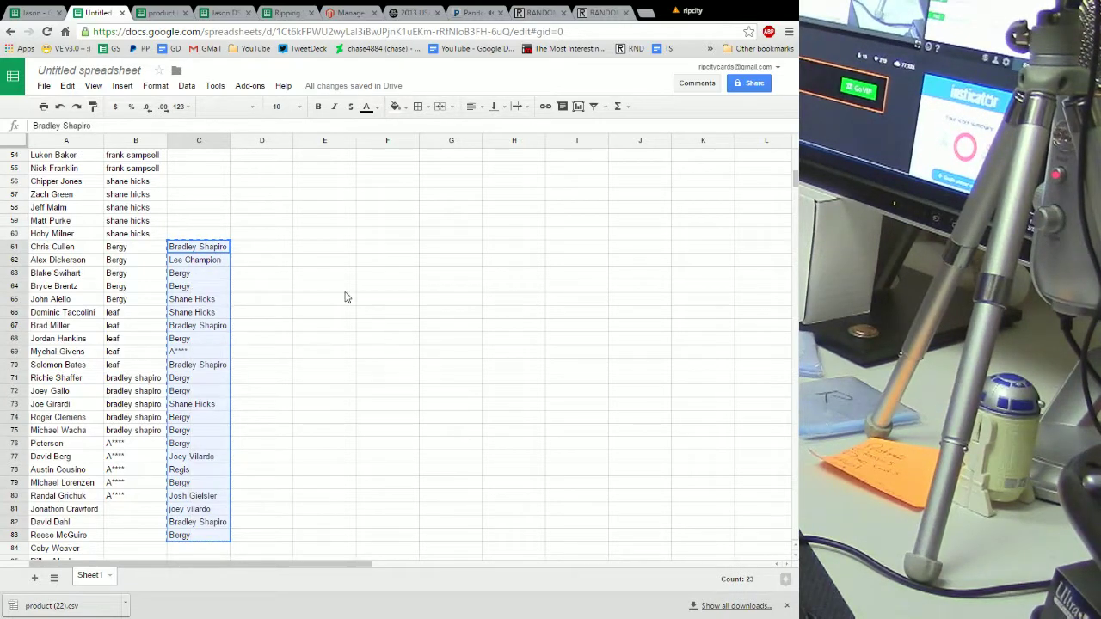
scroll(335, 292, down, 8)
click(185, 196)
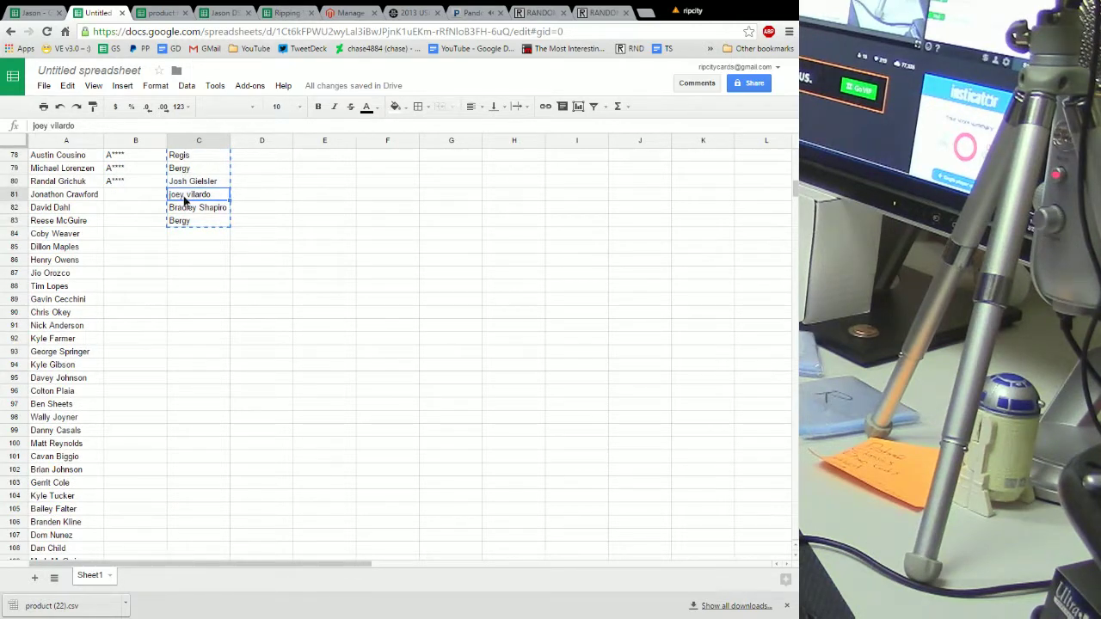
right_click(185, 196)
click(221, 243)
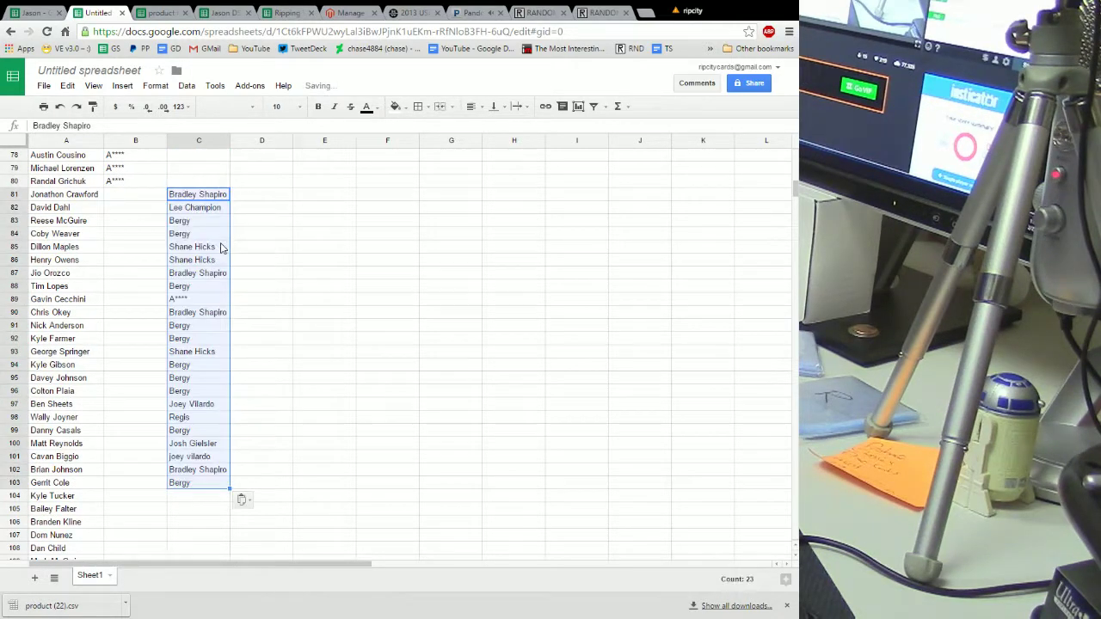
click(122, 196)
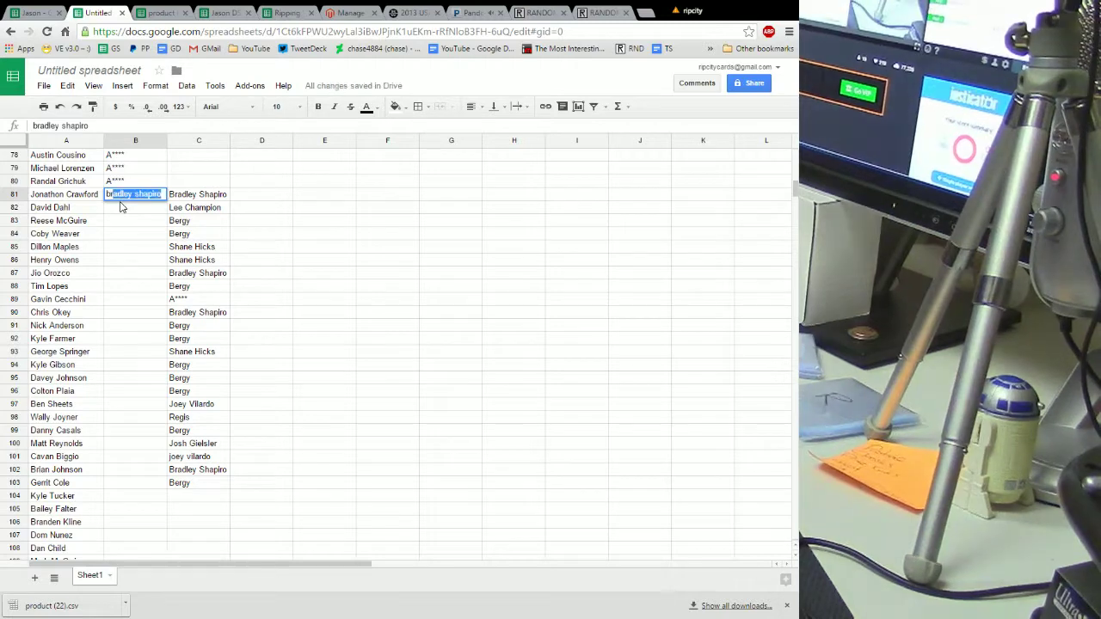
key(Return)
text(br)
key(Return)
key(Return)
key(Return)
key(Return)
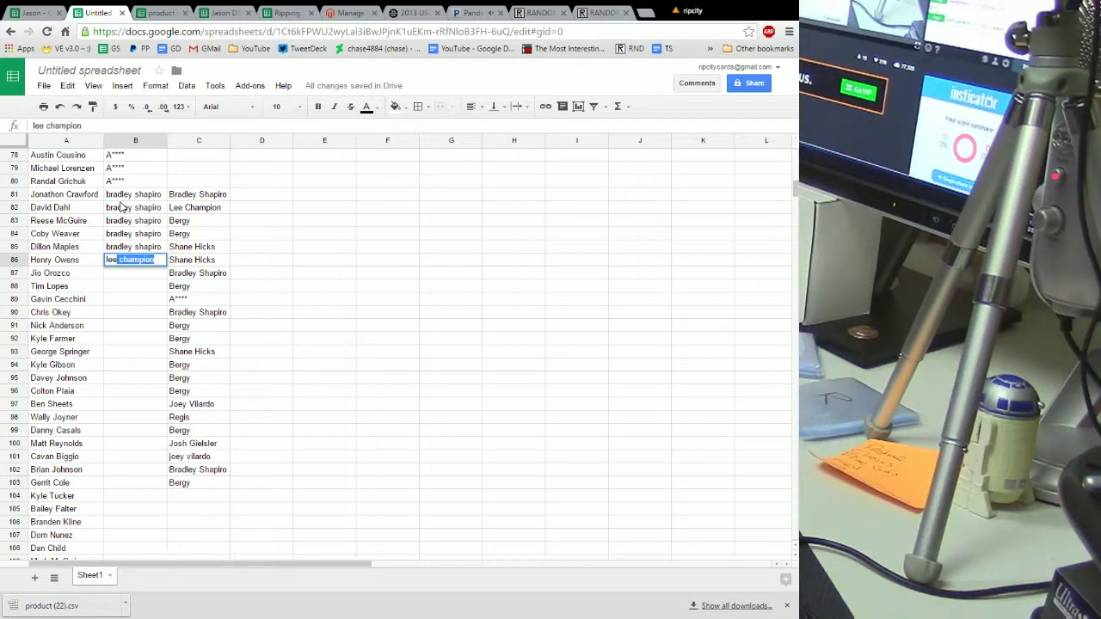
Enter lee as the buyer for rows 86–90 via autocomplete
key(Return)
text(lee)
key(Return)
text(lee)
key(Return)
text(lee)
key(Return)
text(lee)
key(Return)
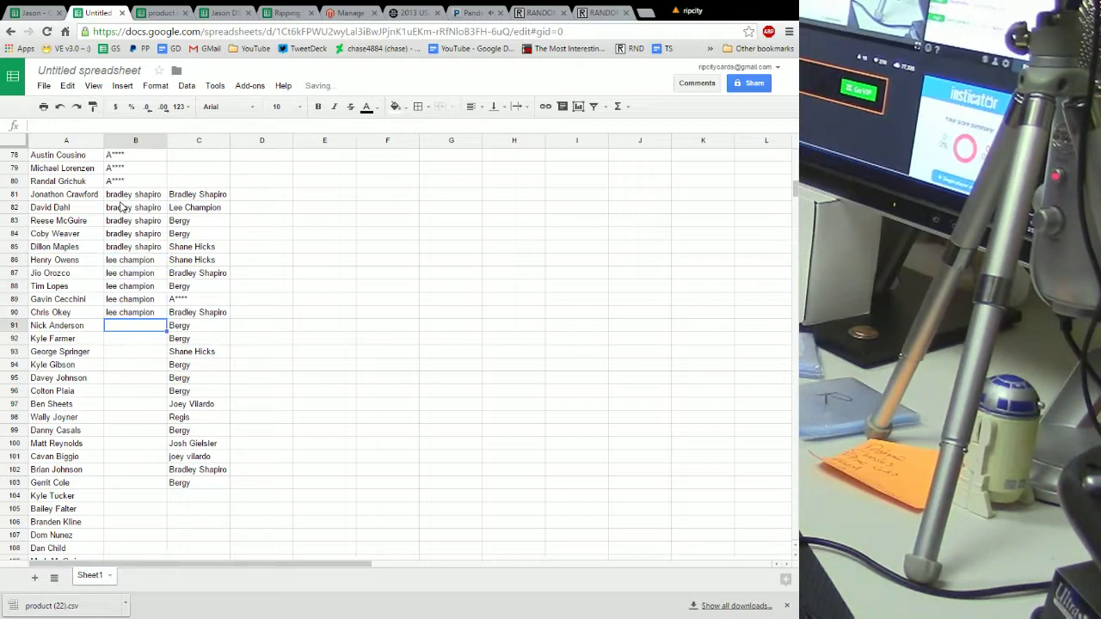
Fill rows 91–99 by typing 'b' and accepting the suggested buyer name
text(be)
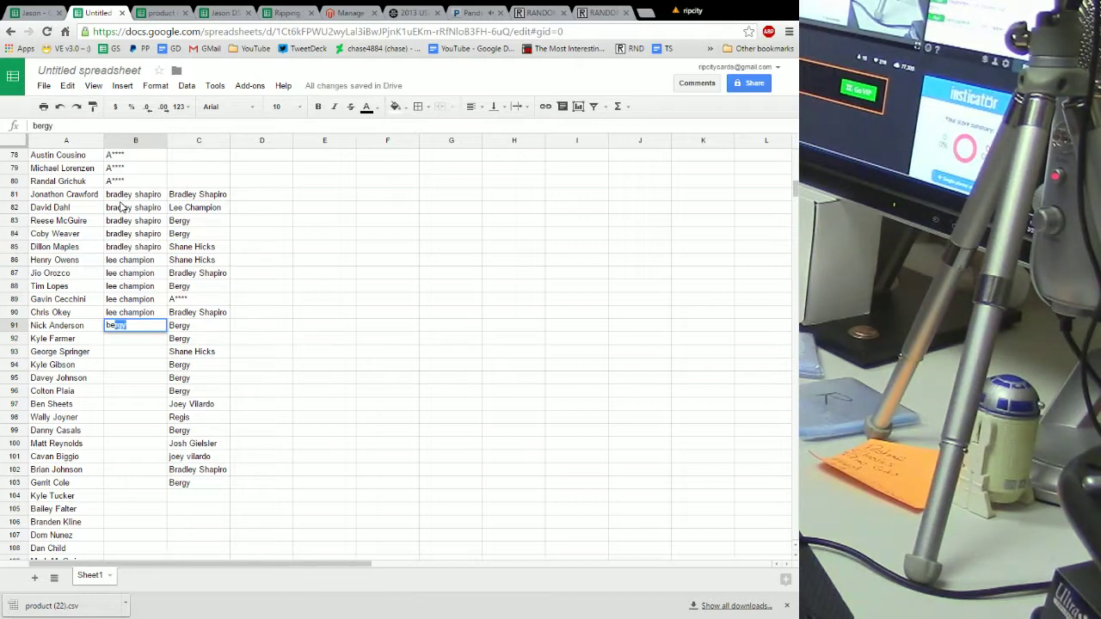
key(Return)
key(Return)
text(b)
key(Return)
text(b)
key(Return)
text(b)
key(Return)
text(b)
key(Return)
text(b)
key(Return)
text(b)
key(Return)
text(b)
key(Return)
text(b)
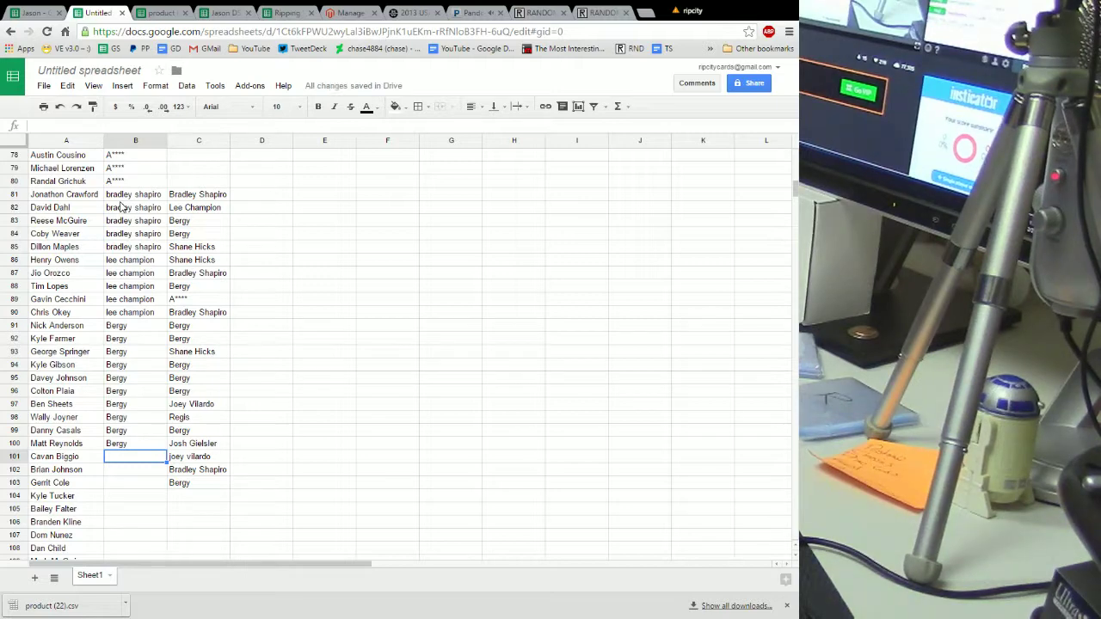
scroll(236, 297, down, 4)
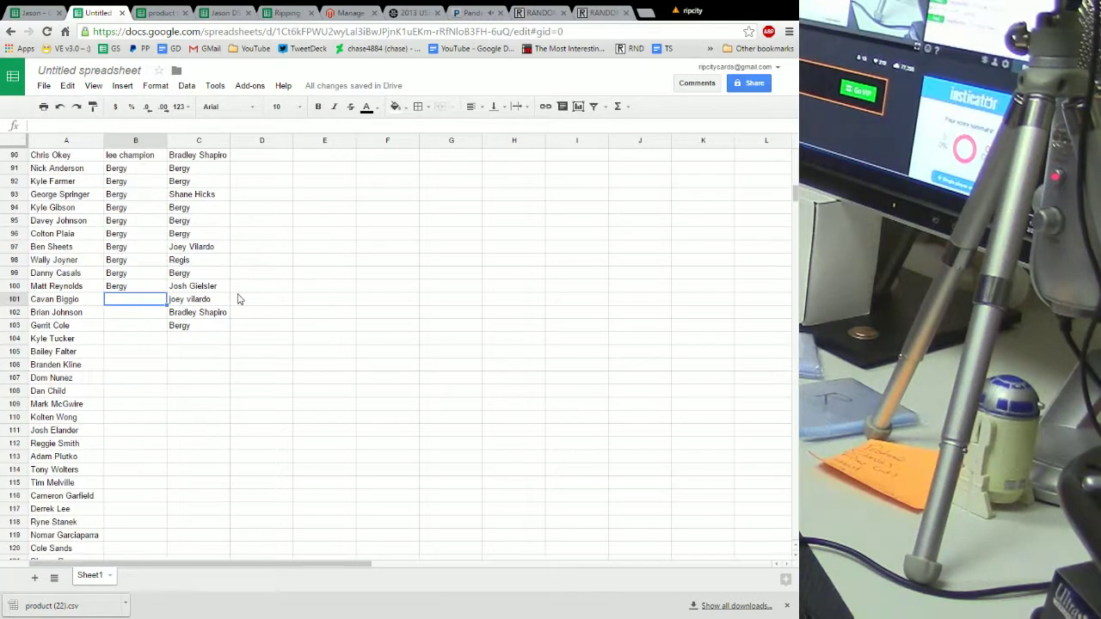
key(Return)
key(Return)
key(Return)
text(sh)
key(Return)
key(Return)
key(Return)
key(Return)
key(Return)
key(Return)
key(Return)
scroll(233, 311, up, 4)
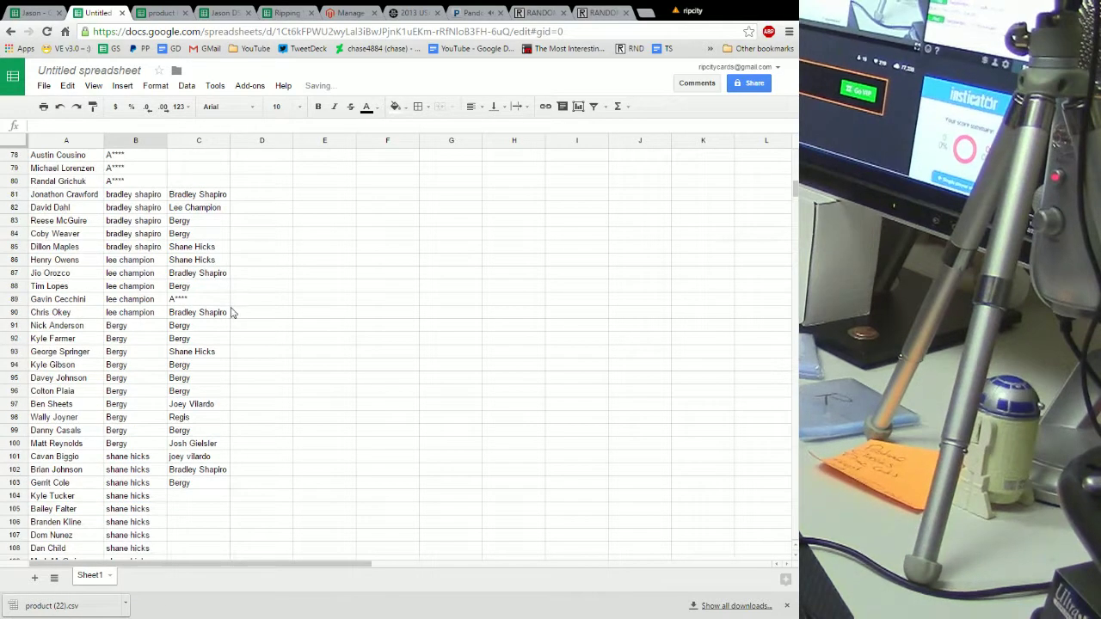
Clear the used buyers in C81:C86 and move C87:C103 down to C111:C127
click(197, 196)
drag(197, 196, 204, 266)
key(Delete)
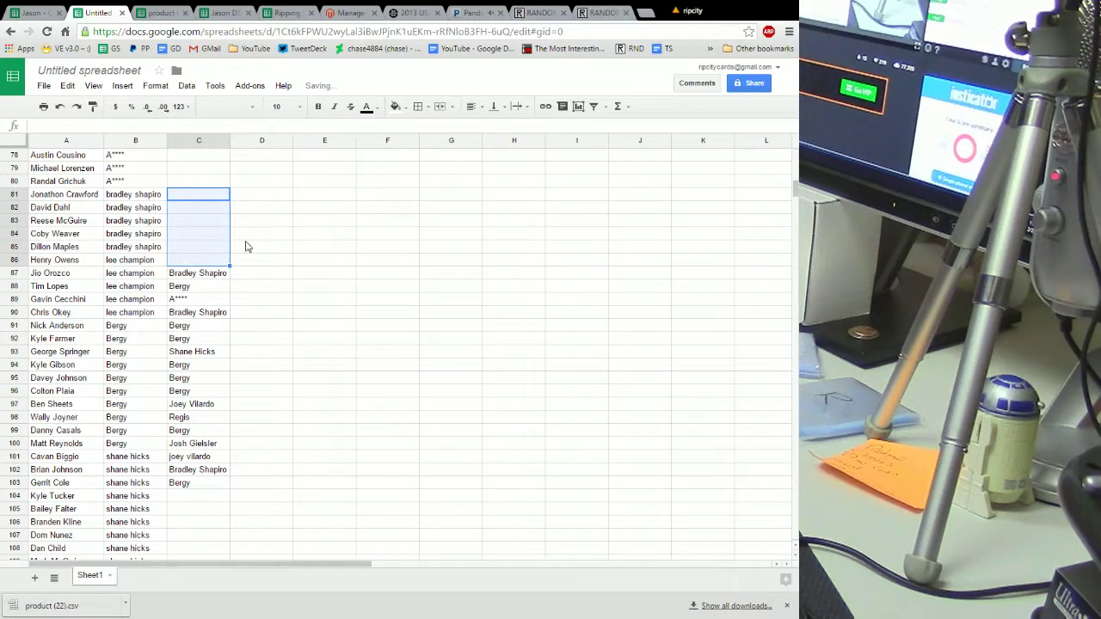
scroll(312, 246, down, 2)
drag(197, 201, 202, 404)
right_click(183, 262)
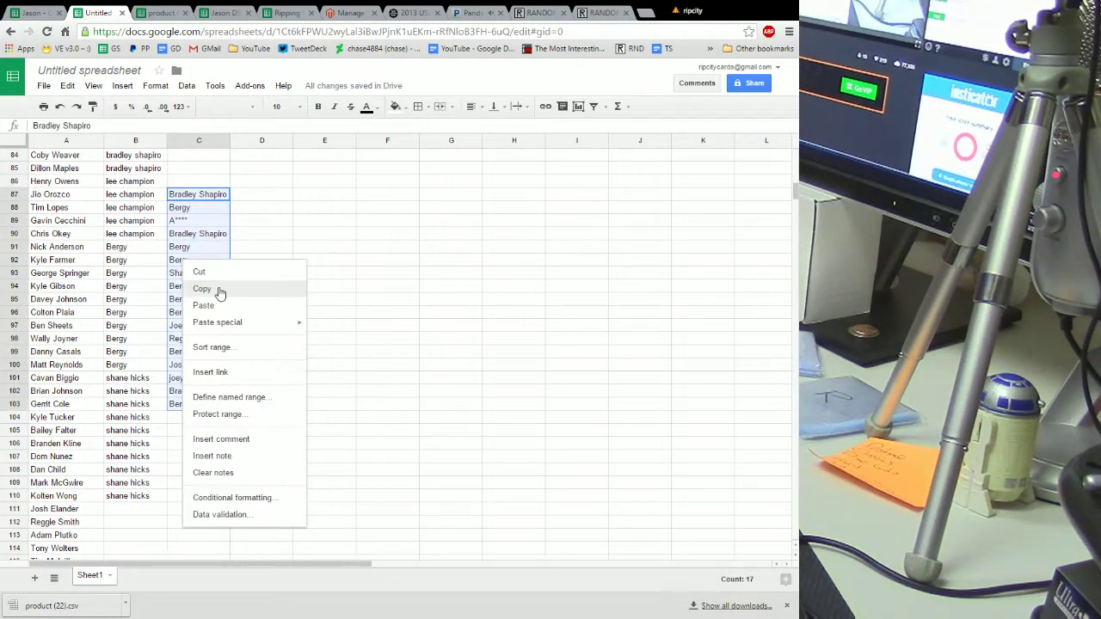
click(214, 277)
scroll(206, 310, down, 7)
right_click(176, 240)
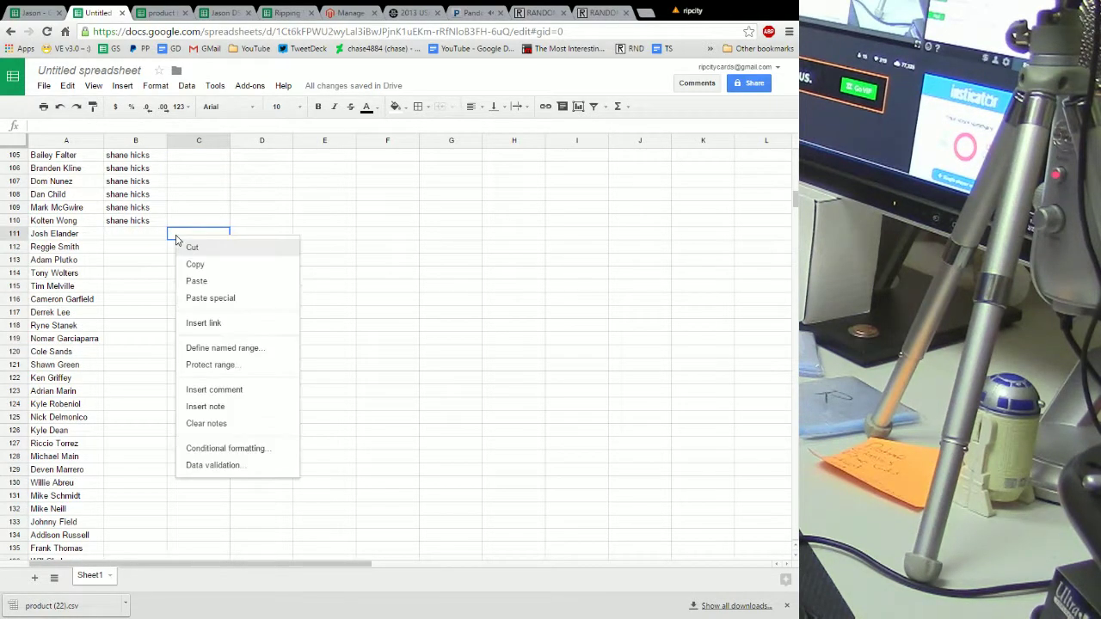
click(209, 282)
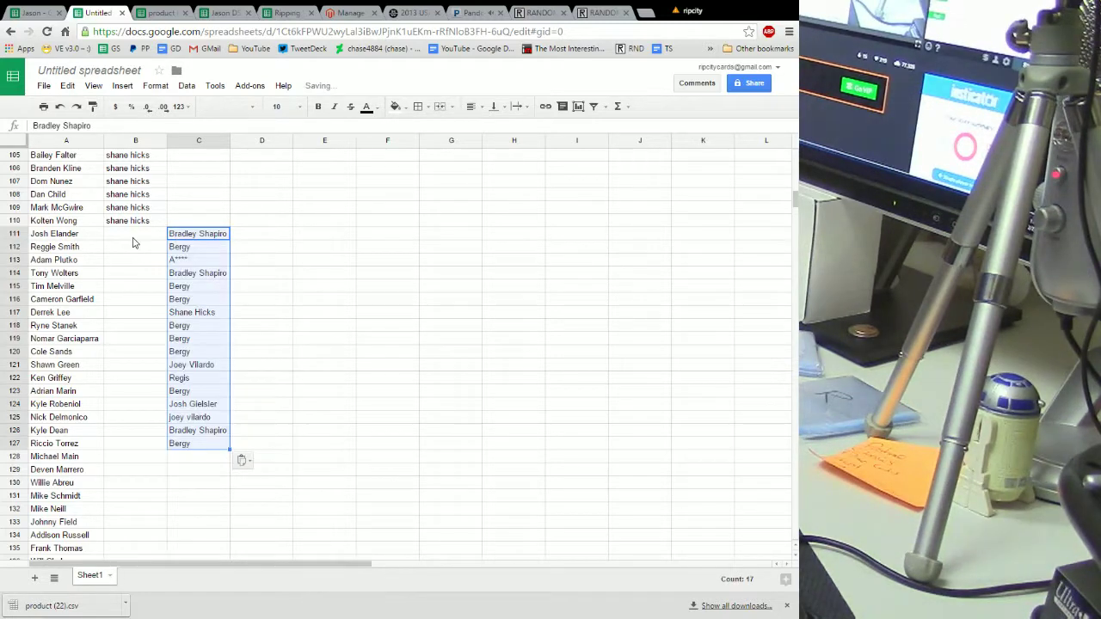
Enter buyers in B111:B120 with autocomplete, starting with brad and correcting rows 118–119
click(134, 240)
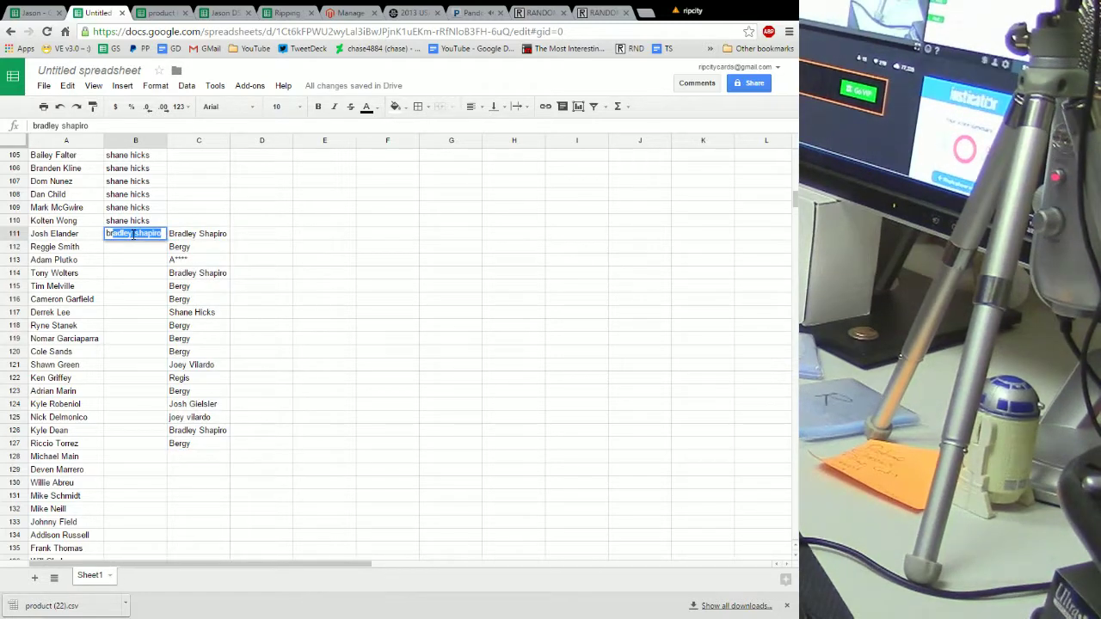
key(Return)
text(b)
key(Return)
text(b)
key(Return)
text(b)
key(Return)
text(b)
key(Return)
text(be)
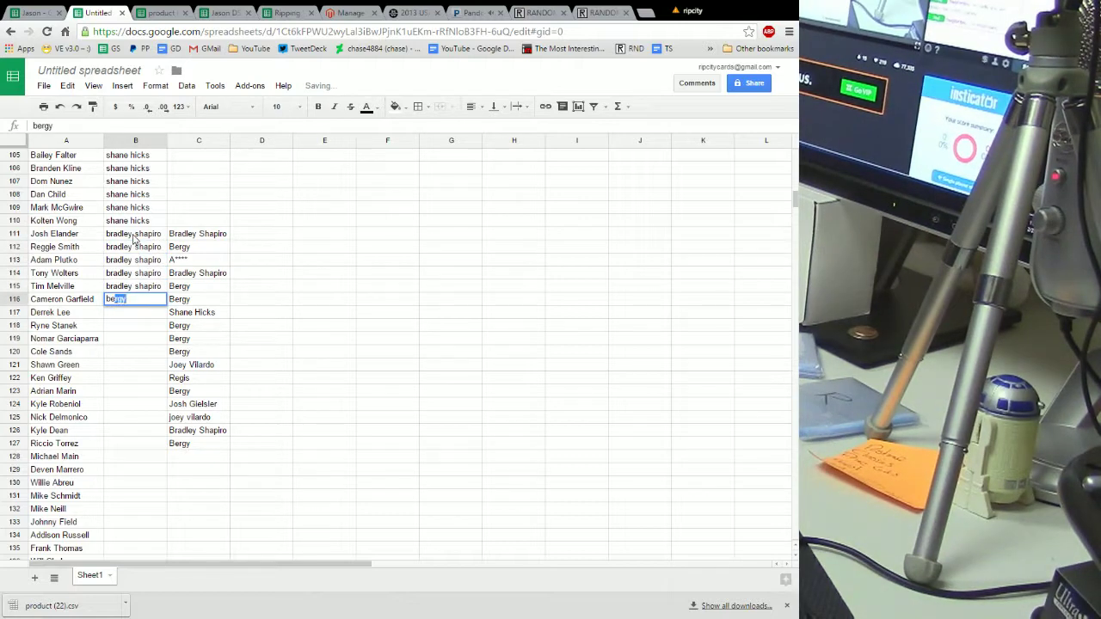
key(Return)
text(be)
key(Return)
text(e)
key(Return)
text(e)
key(Return)
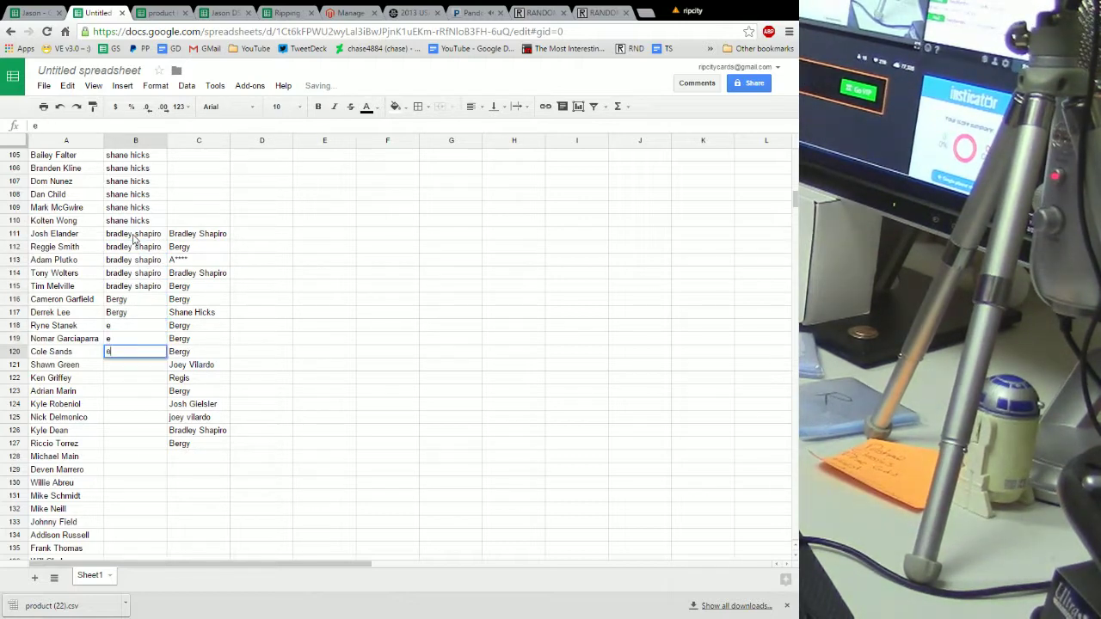
key(Up)
key(Up)
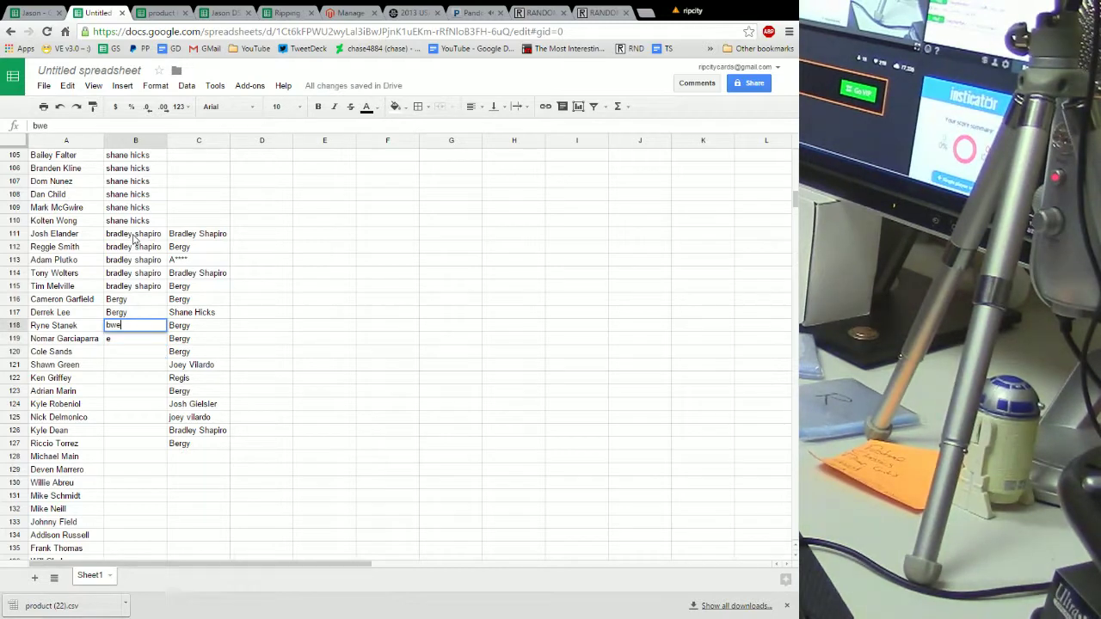
key(Return)
text(be)
key(Return)
text(be)
key(Return)
Fill buyers into B121:B130 as two blocks of five autocompleted names
text(a****)
key(Return)
text(a)
key(Return)
text(a)
key(Return)
text(a)
key(Return)
text(a)
key(Return)
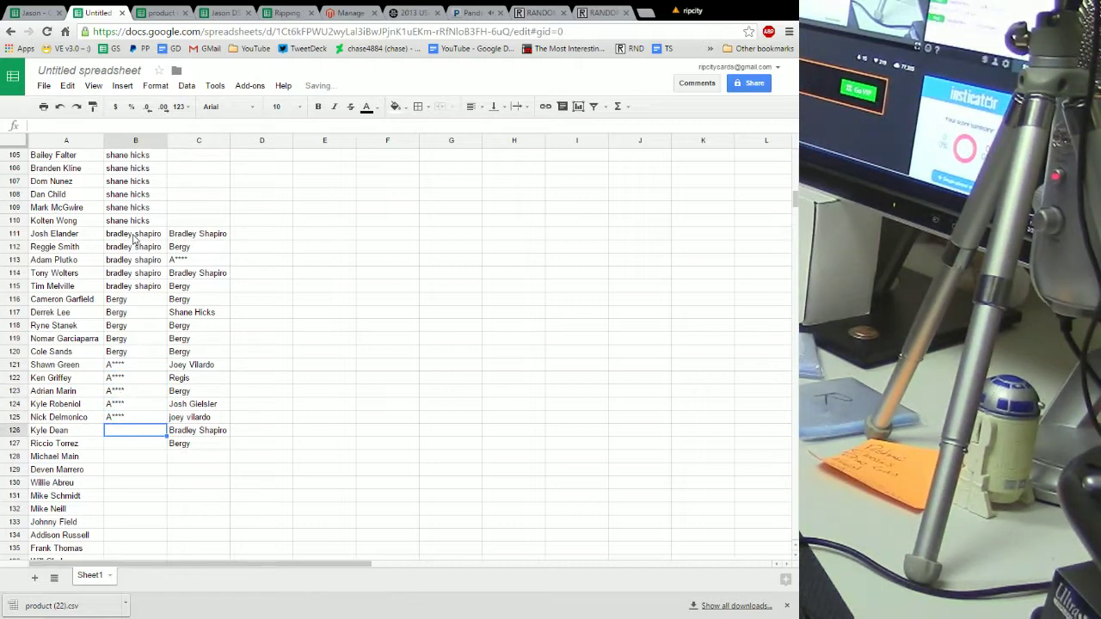
text(br)
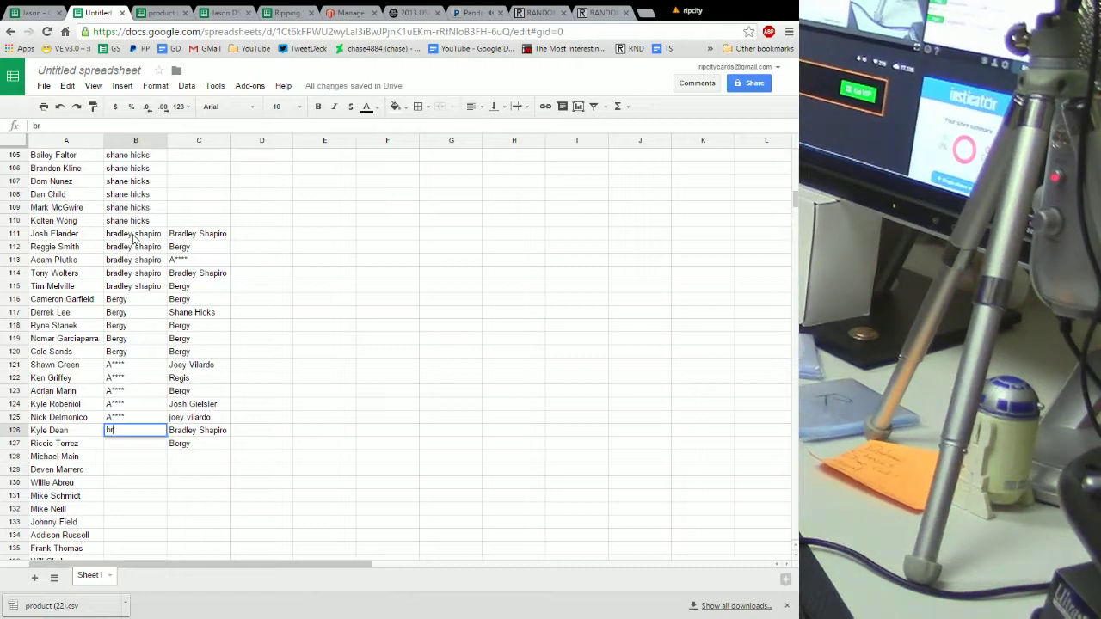
key(Return)
text(br)
key(Return)
text(b)
key(Return)
text(b)
key(Return)
text(b)
key(Return)
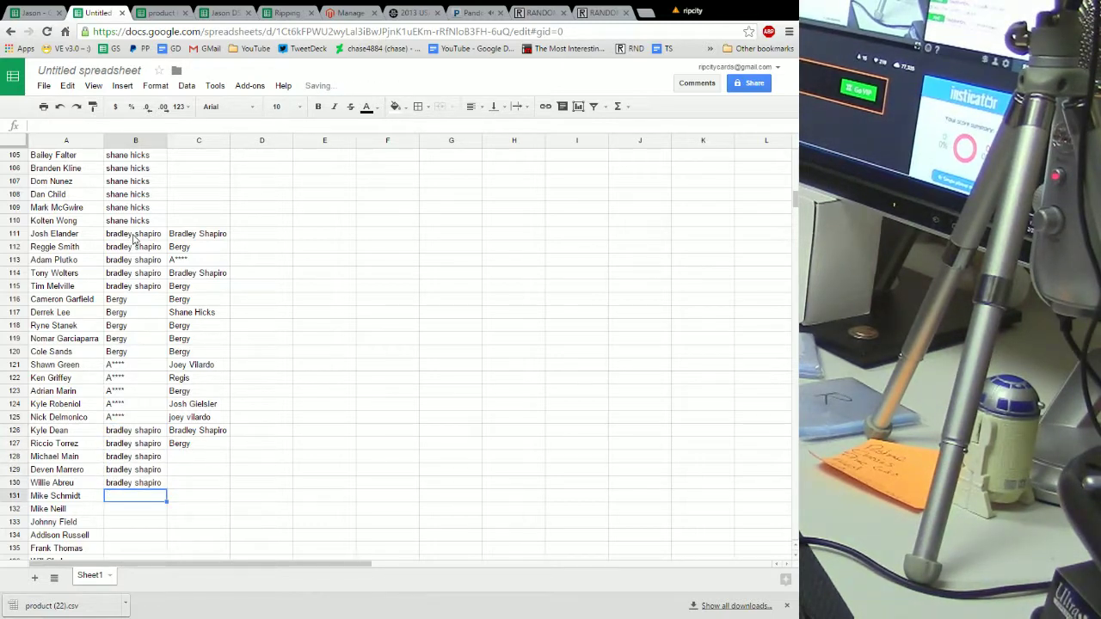
Clear the assigned buyers in C111:C114 and the stray values in C137:E150
drag(191, 235, 196, 272)
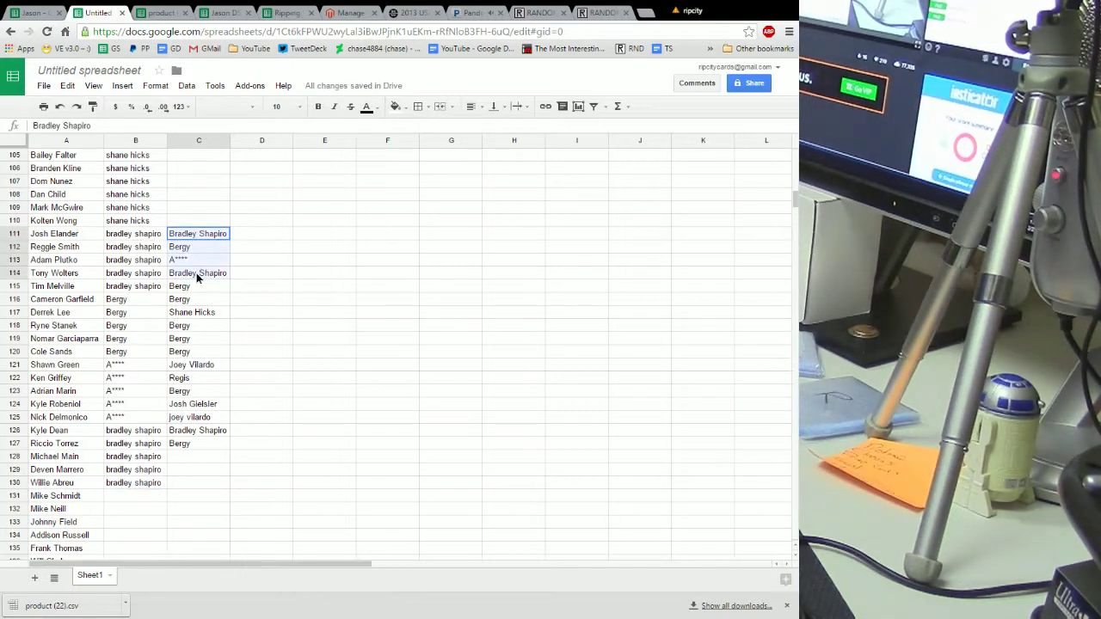
key(Delete)
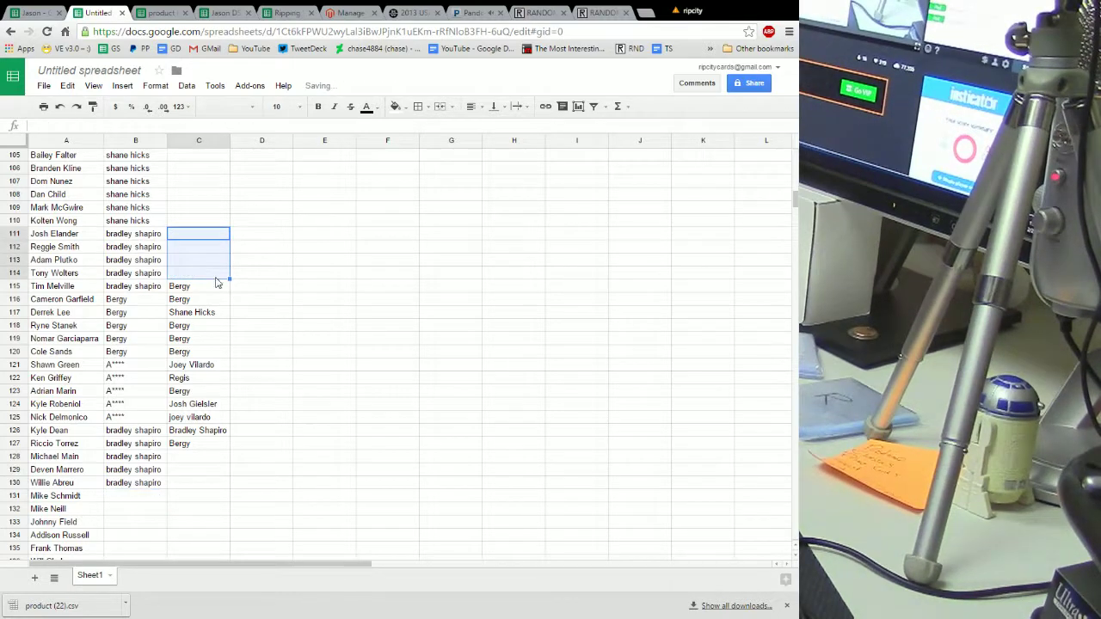
scroll(197, 273, down, 2)
scroll(183, 213, down, 3)
drag(185, 380, 334, 553)
key(Delete)
Move the remaining buyer list C115:C127 so it starts at C131
scroll(333, 553, up, 4)
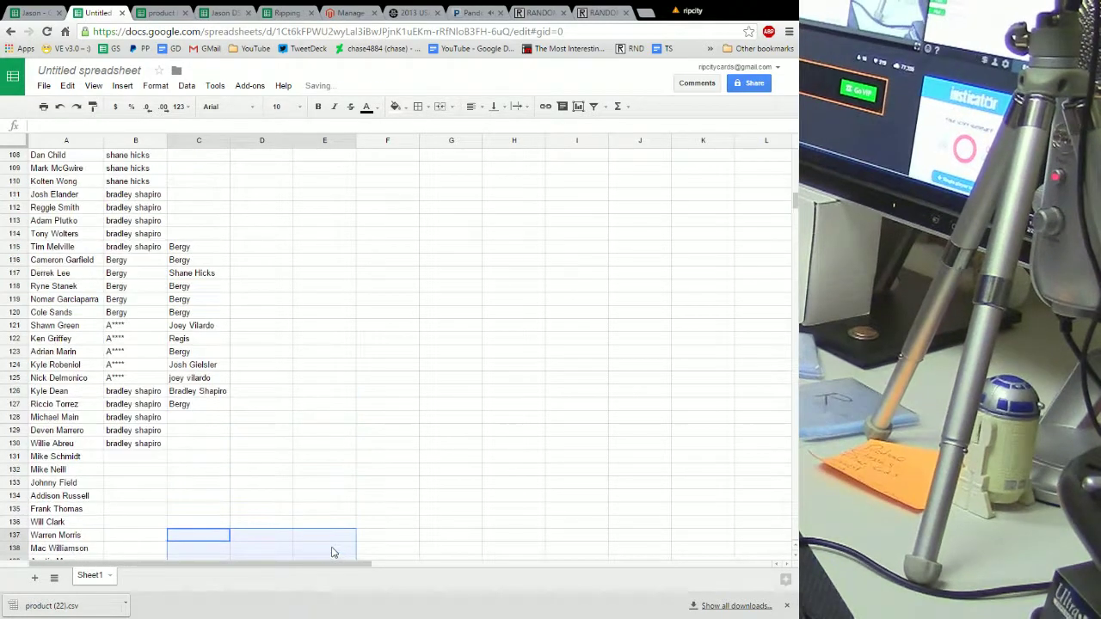
drag(215, 247, 198, 404)
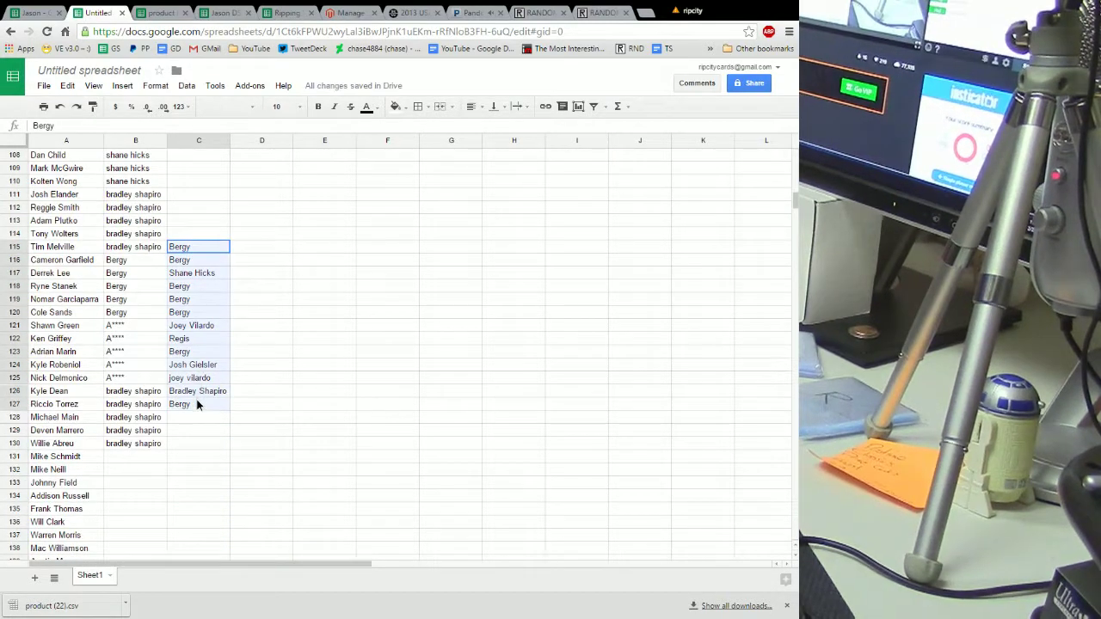
right_click(191, 317)
click(215, 326)
scroll(290, 348, down, 6)
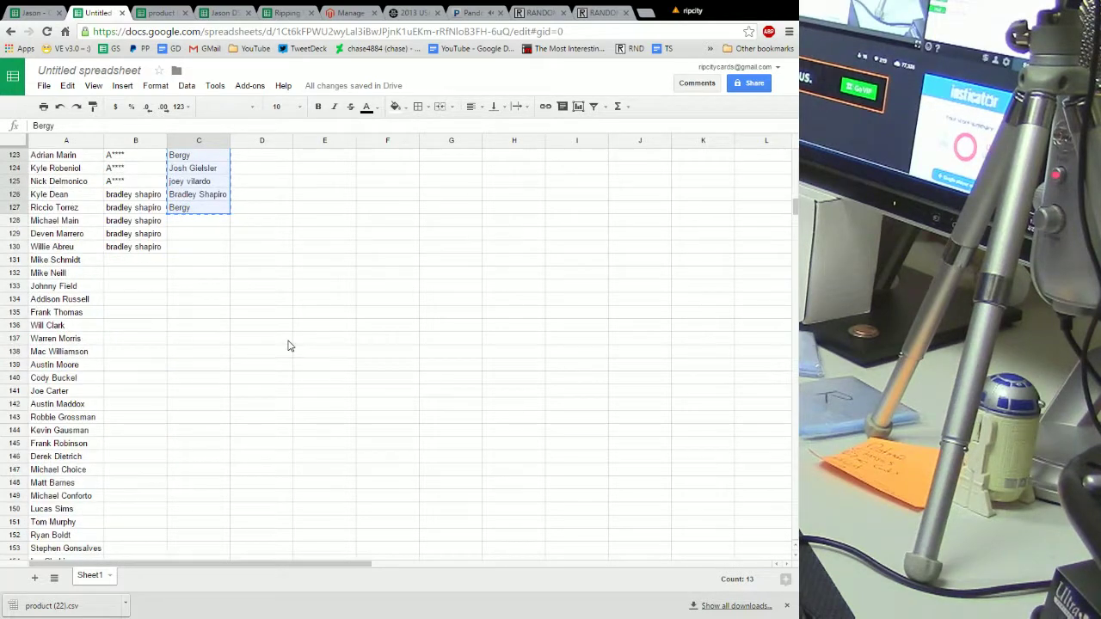
click(191, 222)
right_click(196, 223)
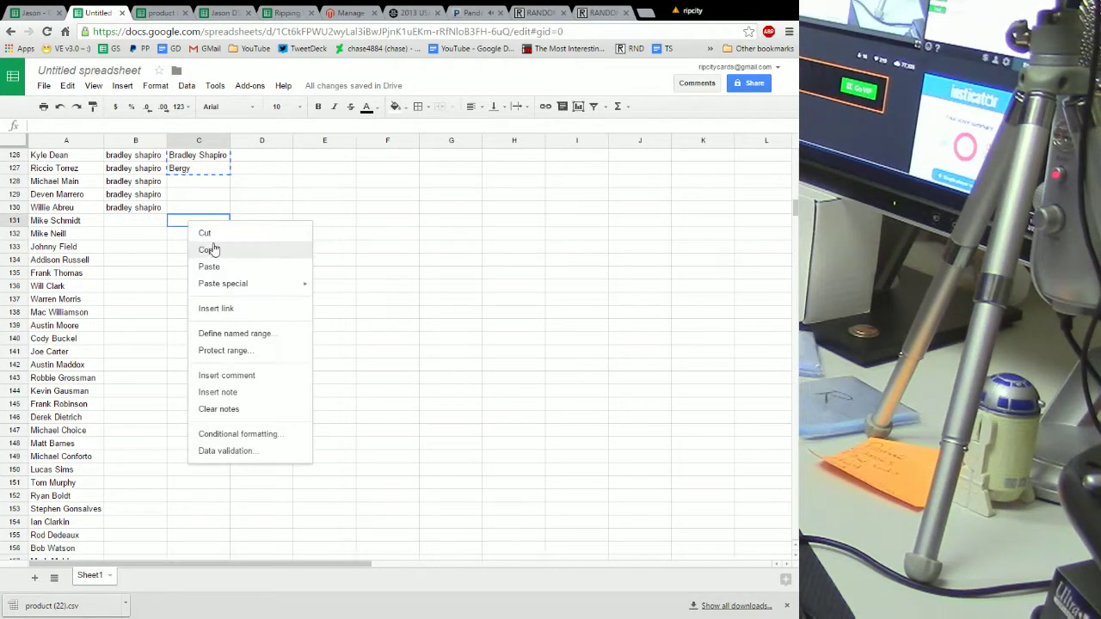
click(215, 266)
Enter Bergy in B131 and copy it down through B140
click(126, 226)
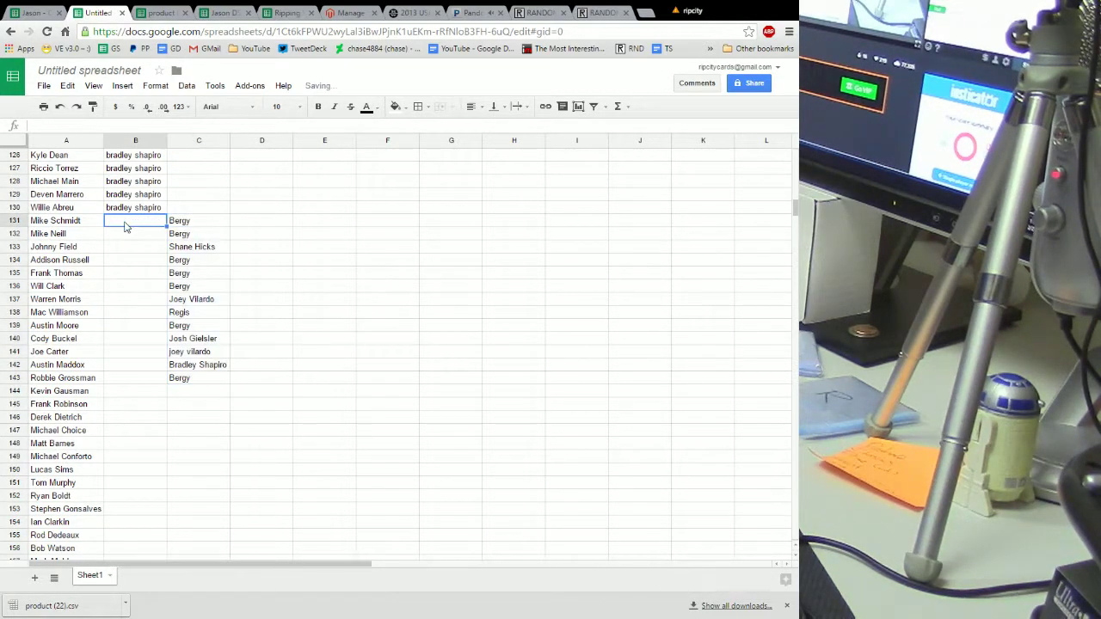
text(Bergy)
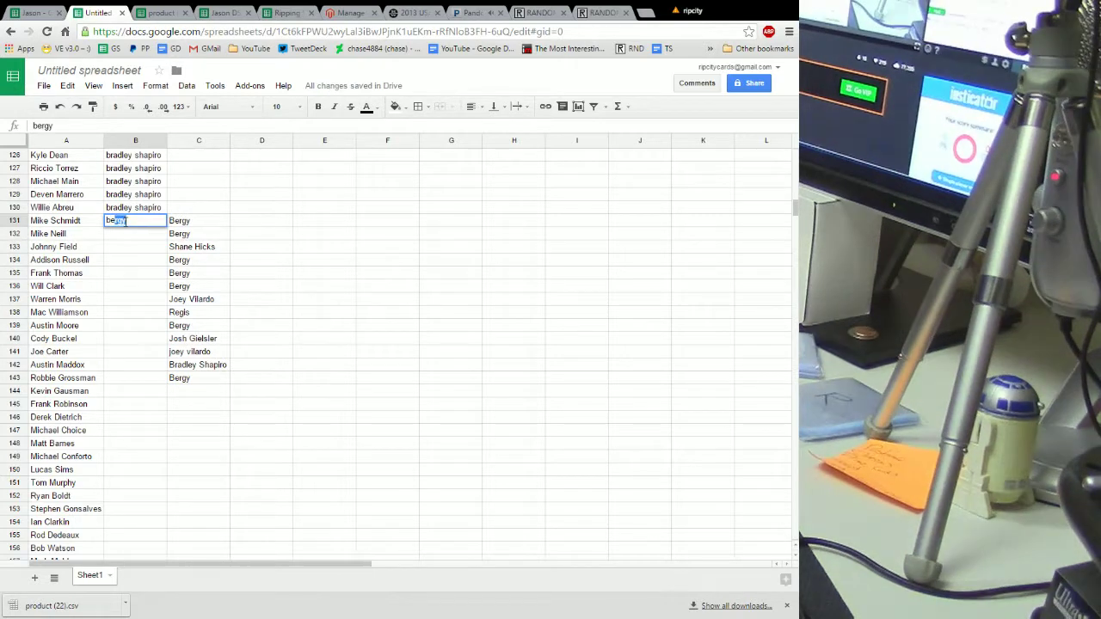
key(Return)
click(133, 220)
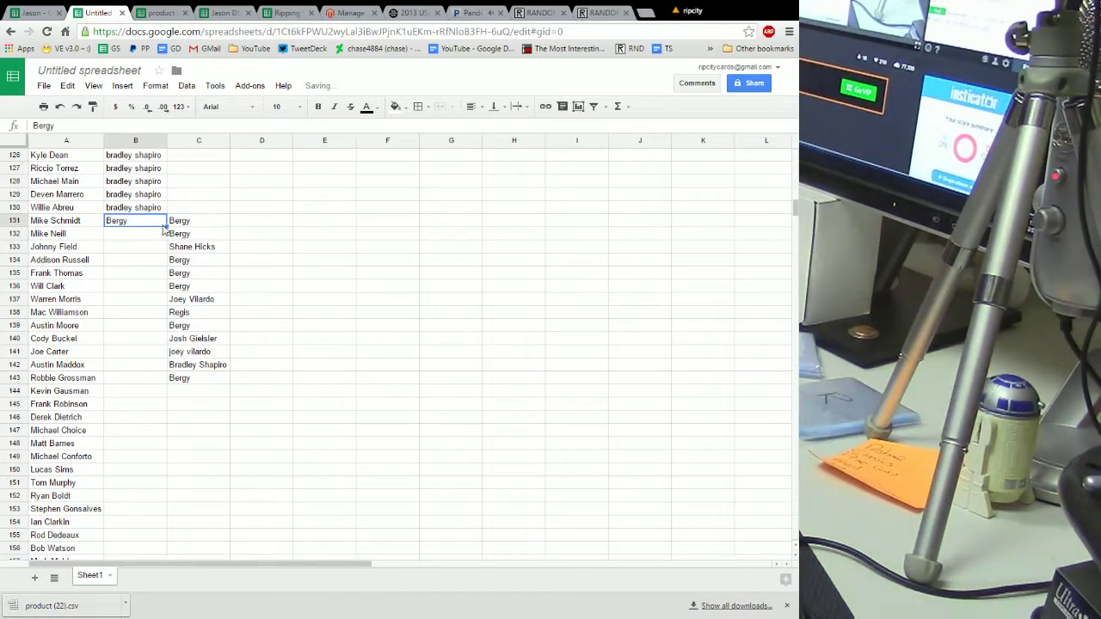
drag(166, 227, 158, 337)
click(126, 360)
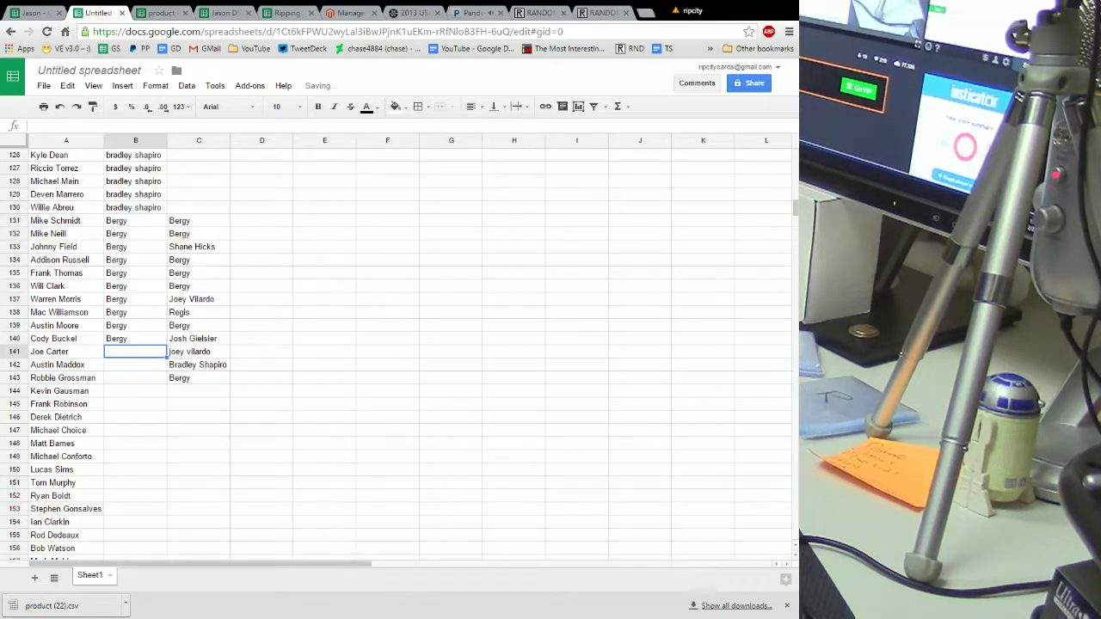
text(s)
key(Return)
text(s)
key(Return)
text(s)
key(Return)
text(s)
key(Return)
text(s)
key(Return)
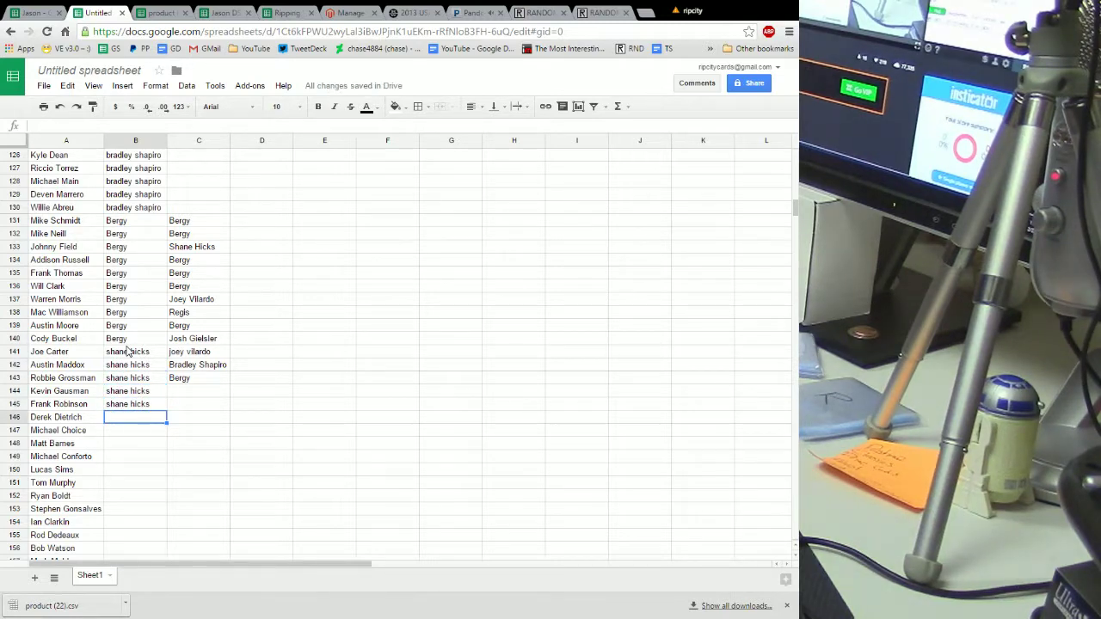
scroll(245, 308, down, 3)
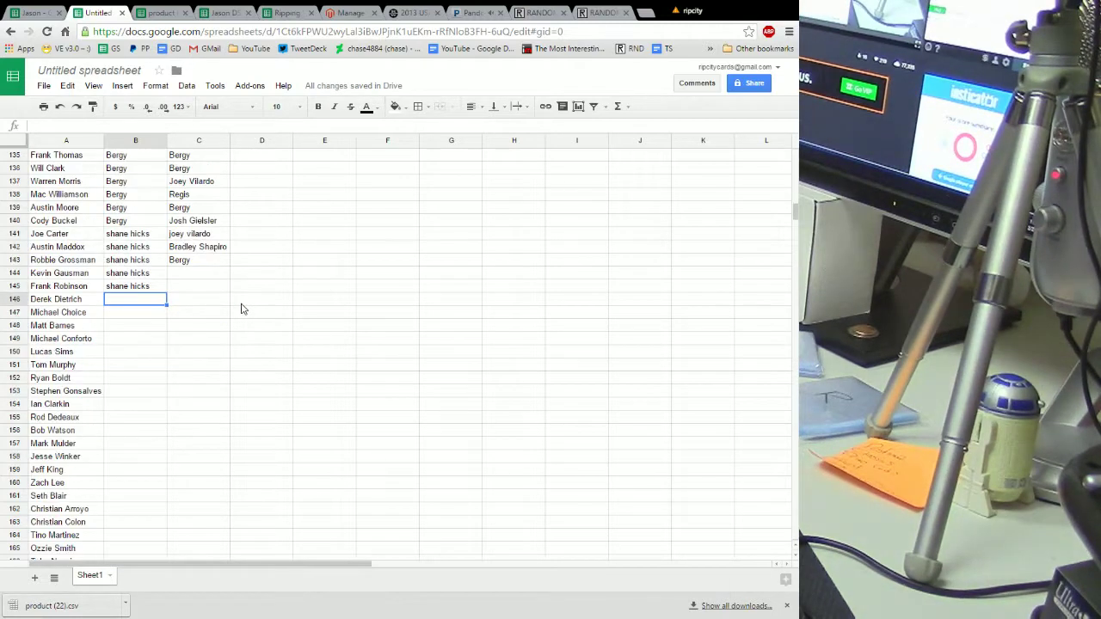
drag(167, 303, 170, 312)
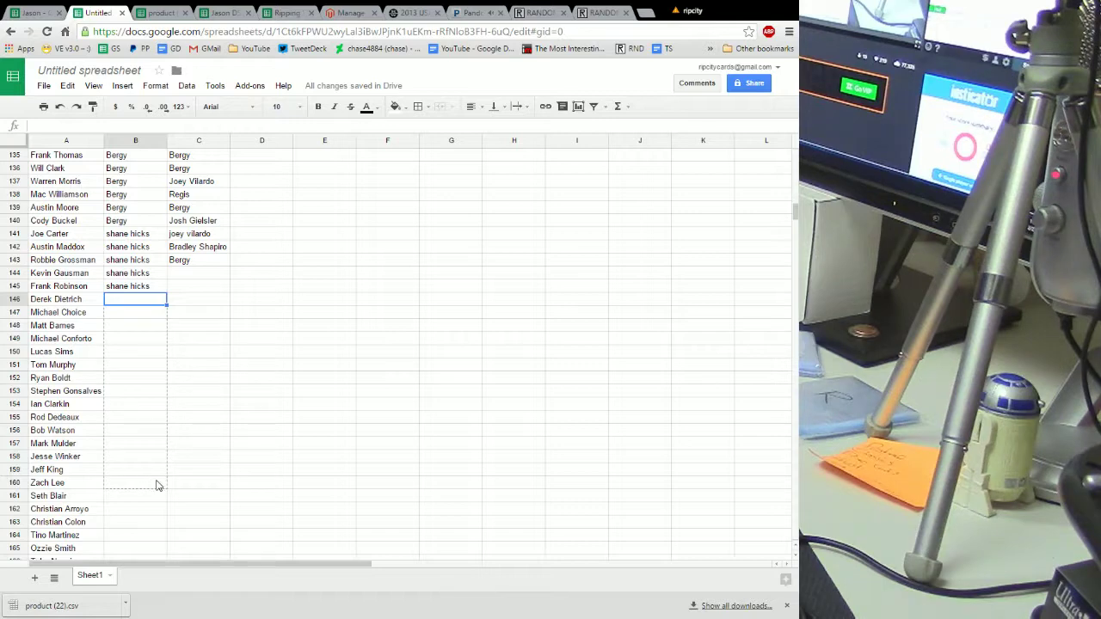
drag(156, 479, 157, 484)
Enter the autocompleted buyer in B146 and fill it down through B160
click(141, 301)
text(b)
key(Return)
click(141, 303)
drag(167, 307, 148, 430)
drag(146, 477, 147, 482)
Clear used buyer names C131:C136 and move the remaining list C137:C143 to C161
scroll(195, 431, up, 2)
drag(190, 183, 203, 338)
key(Delete)
right_click(192, 293)
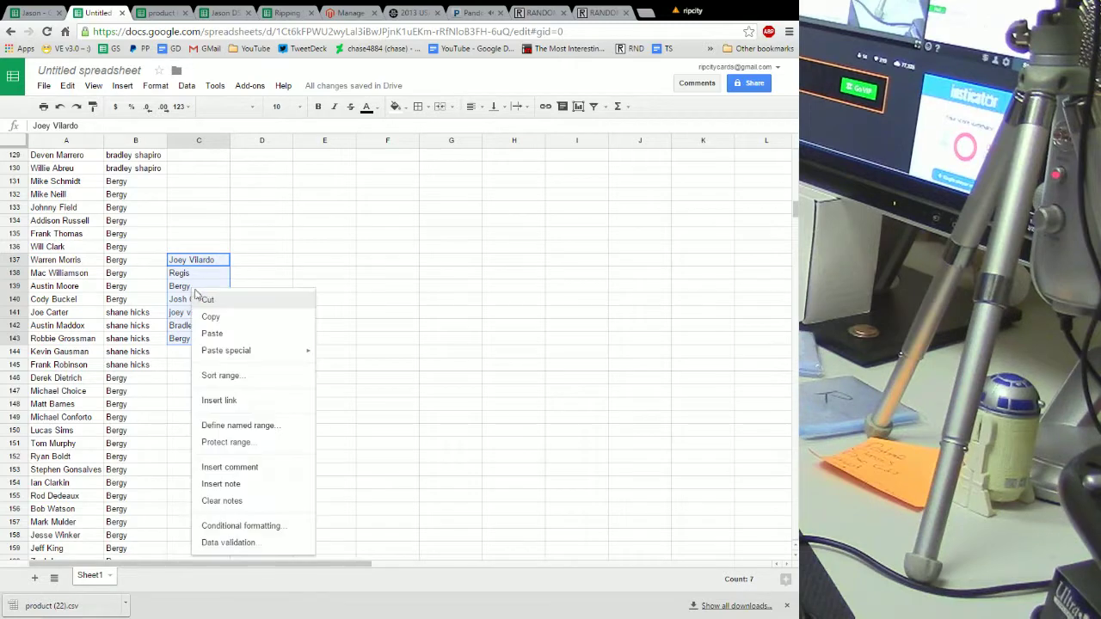
click(219, 301)
scroll(219, 353, down, 3)
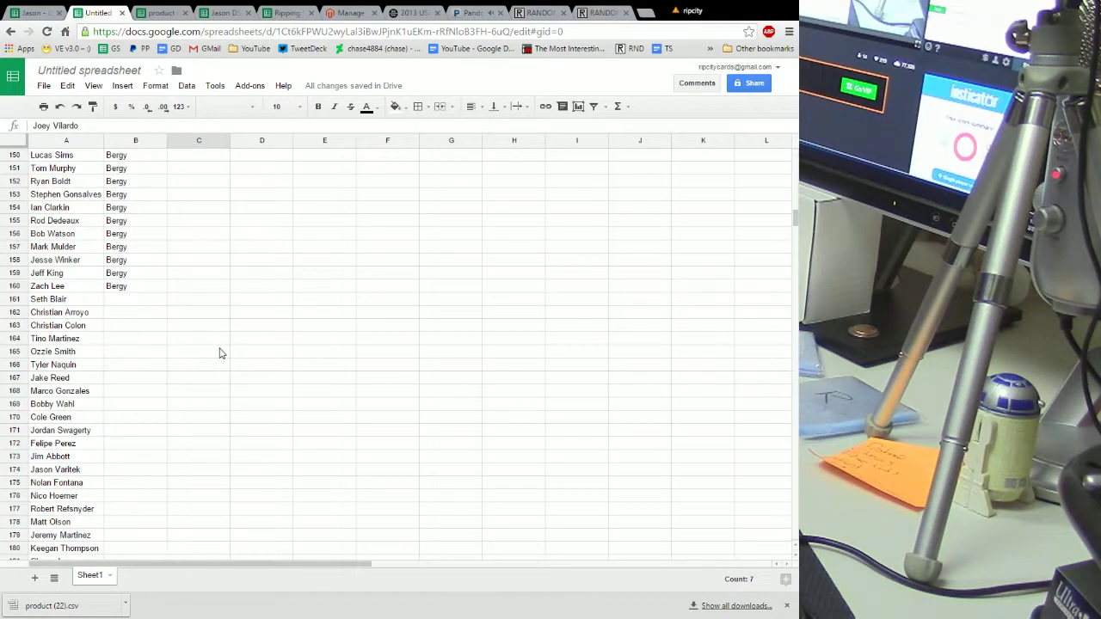
right_click(183, 305)
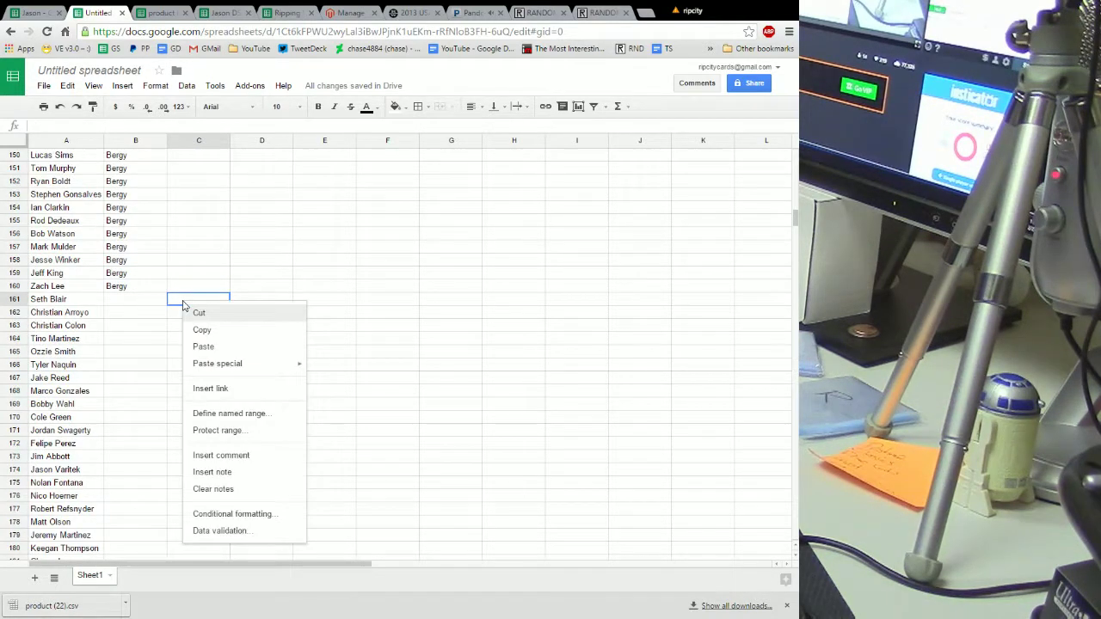
click(224, 346)
Type the first listed buyer's full name into B161:B165, accepting autocomplete
scroll(262, 336, down, 1)
click(127, 263)
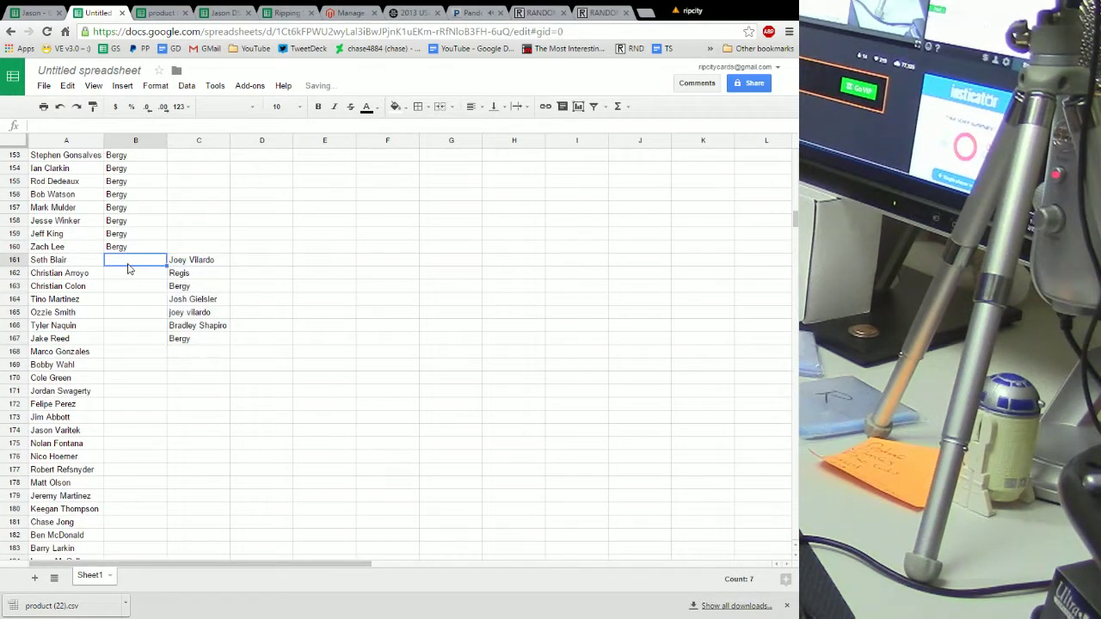
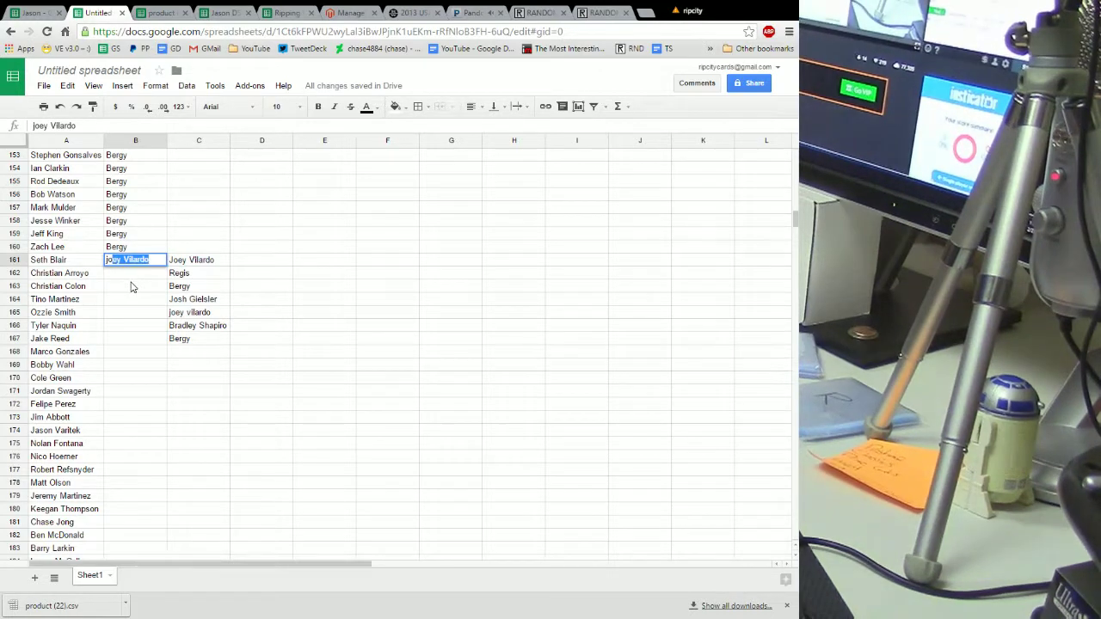
key(Return)
text(j)
key(Return)
text(j)
key(Return)
text(j)
key(Return)
text(j)
key(Return)
Assign the second buyer to B166:B170, accepting autocomplete
text(regis)
key(Return)
text(r)
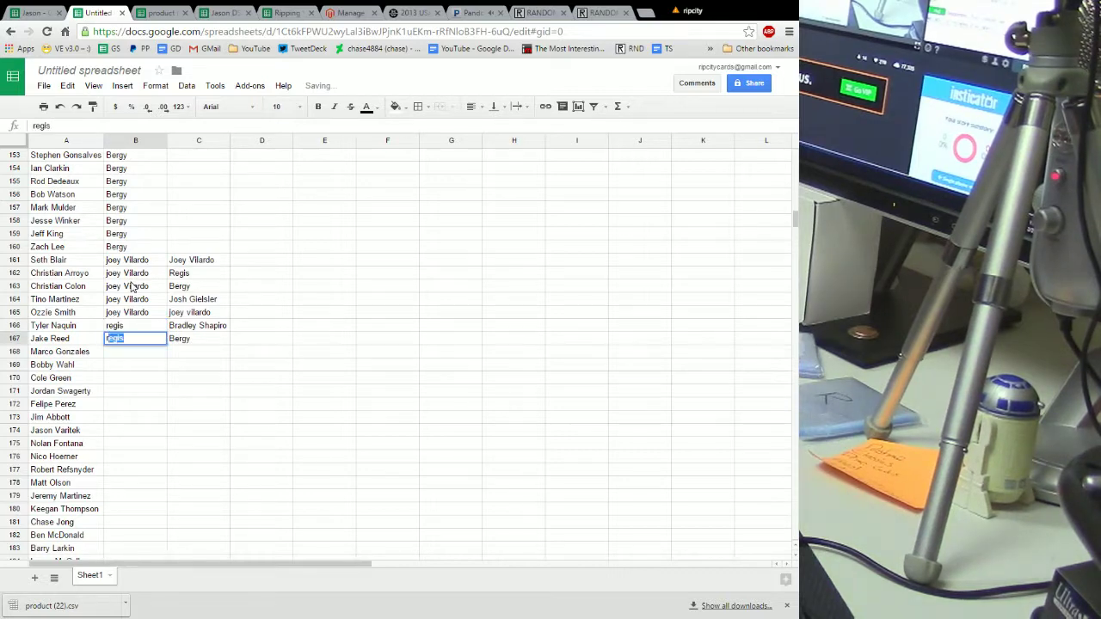
key(Return)
text(r)
key(Return)
text(r)
key(Return)
text(r)
key(Return)
Assign the third buyer to B171:B175 via autocomplete
text(b)
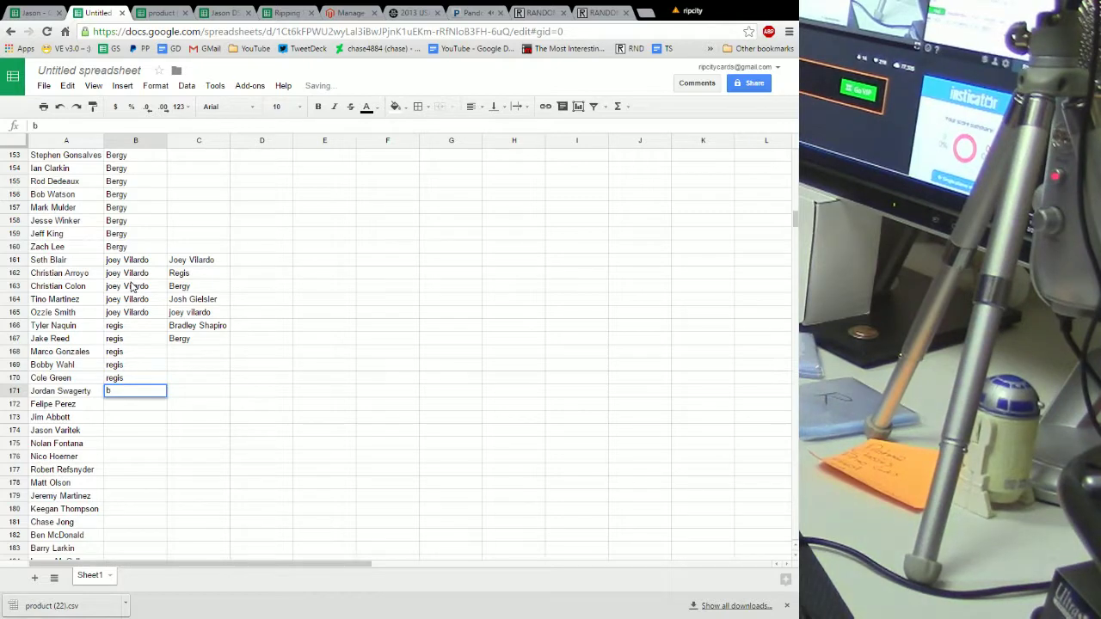
key(Return)
text(be)
key(Return)
text(be)
key(Return)
text(be)
key(Return)
text(be)
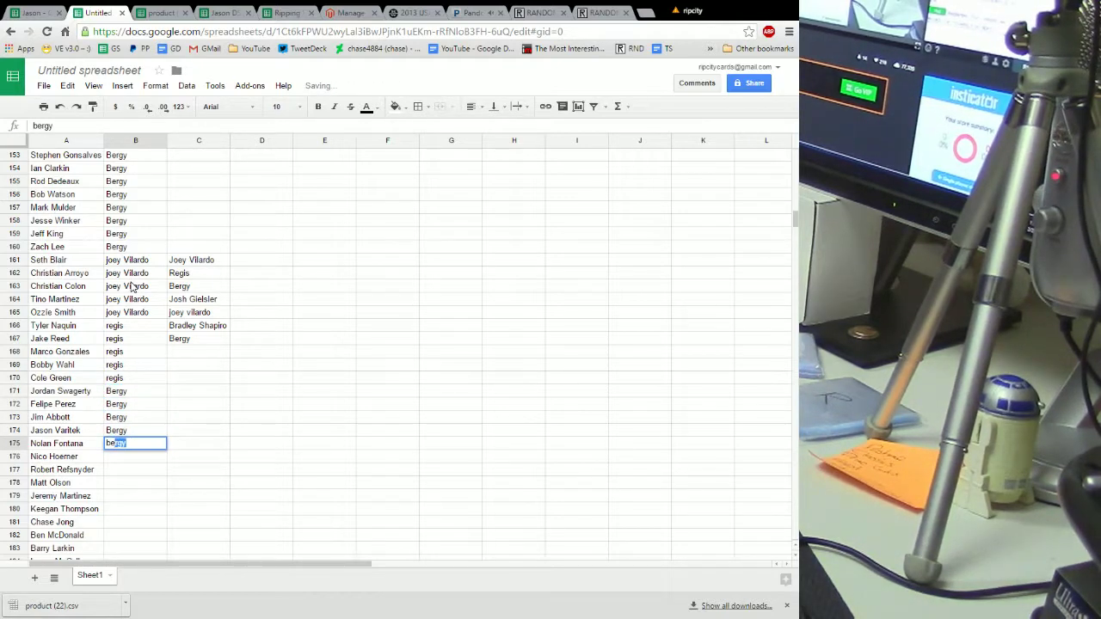
key(Return)
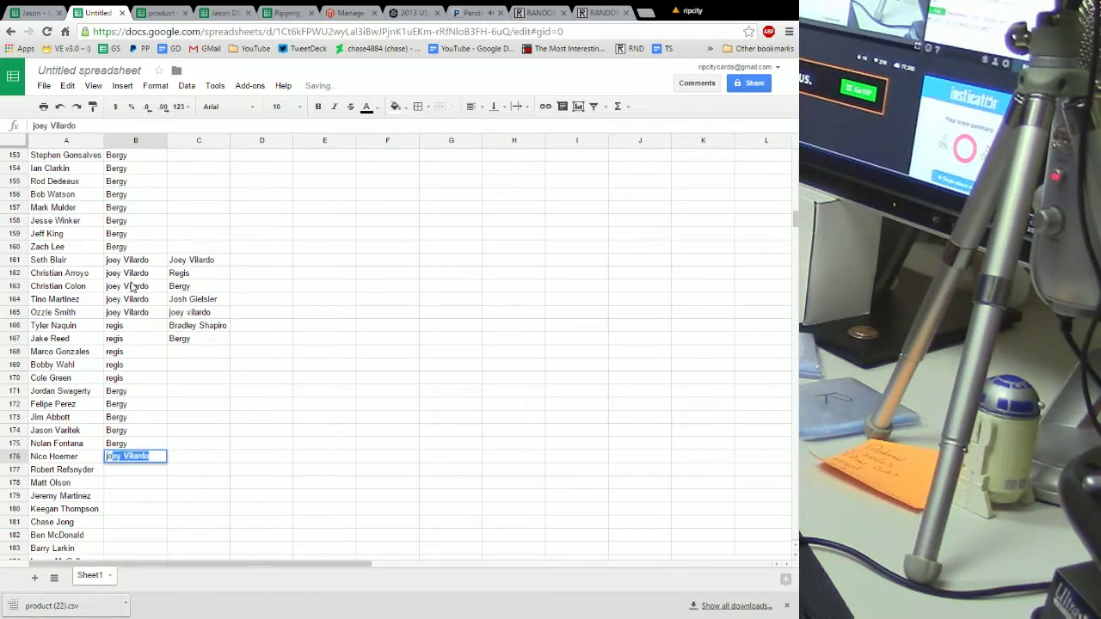
Correct B176 to the fourth buyer's full name and fill that buyer through B180
key(Return)
key(Up)
key(Return)
text(jos)
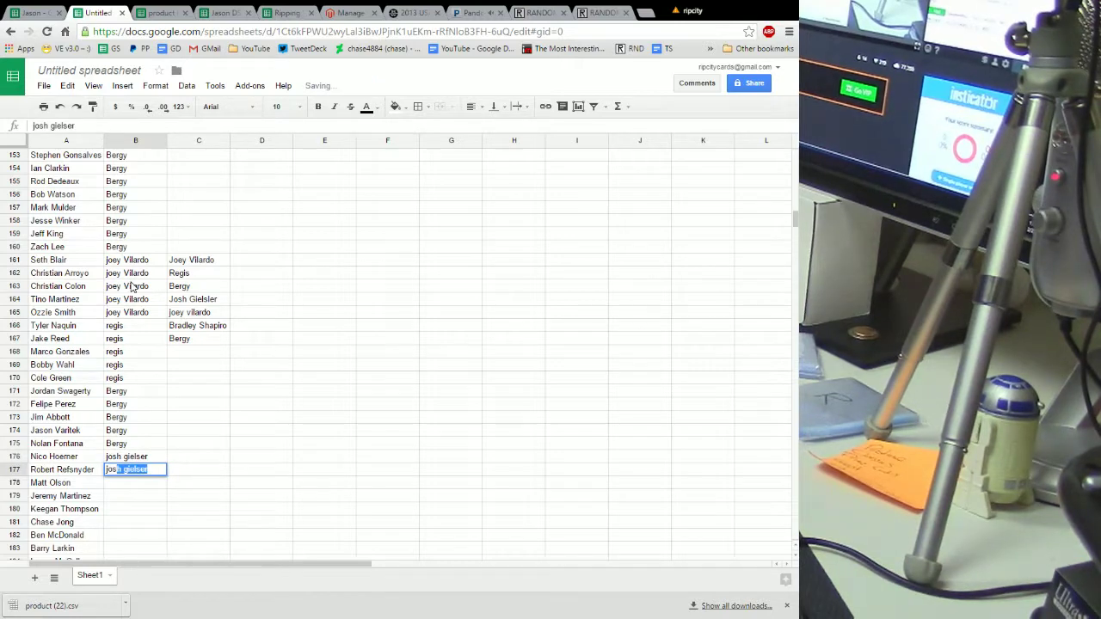
key(Return)
text(jos)
key(Return)
text(jos)
key(Return)
text(jos)
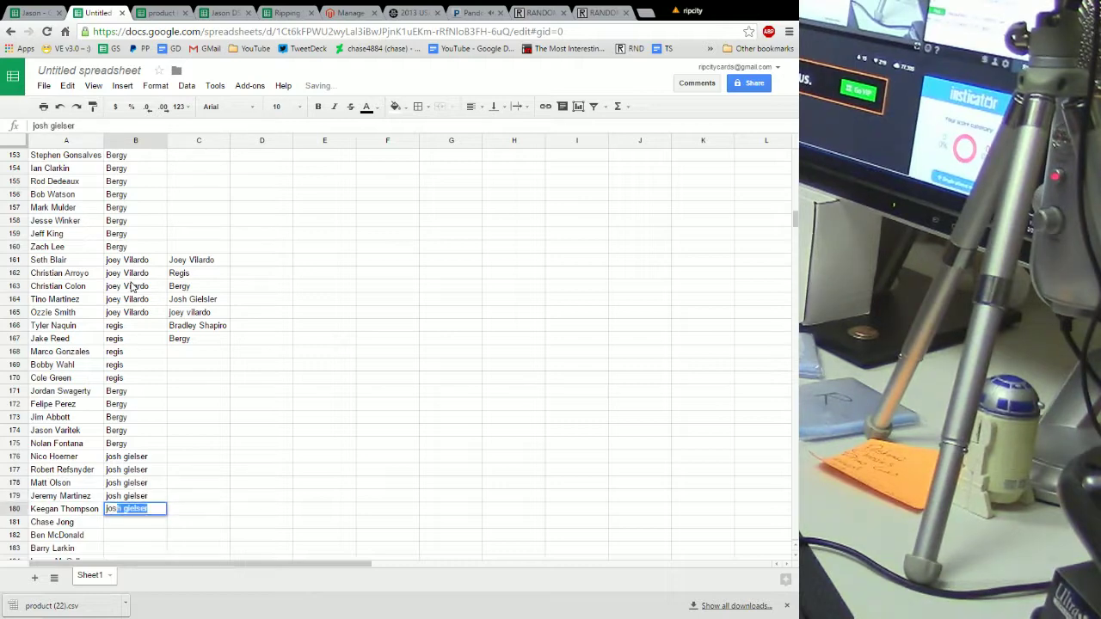
key(Return)
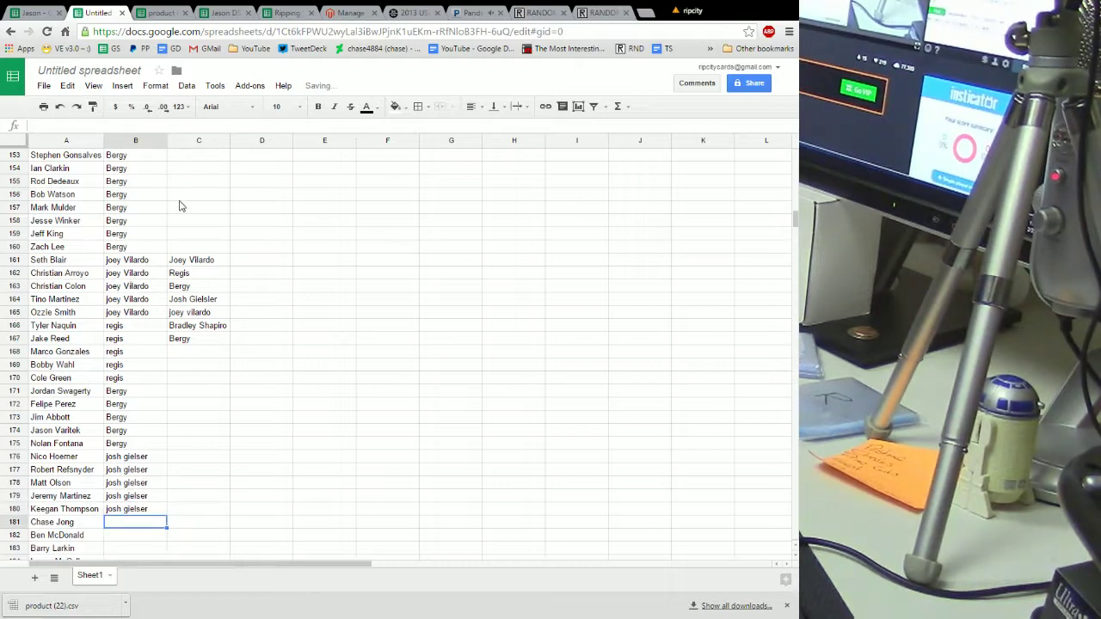
Clear used names C161:C164 and copy the remaining three names C165:C167 to C181
click(188, 261)
shift+click(191, 298)
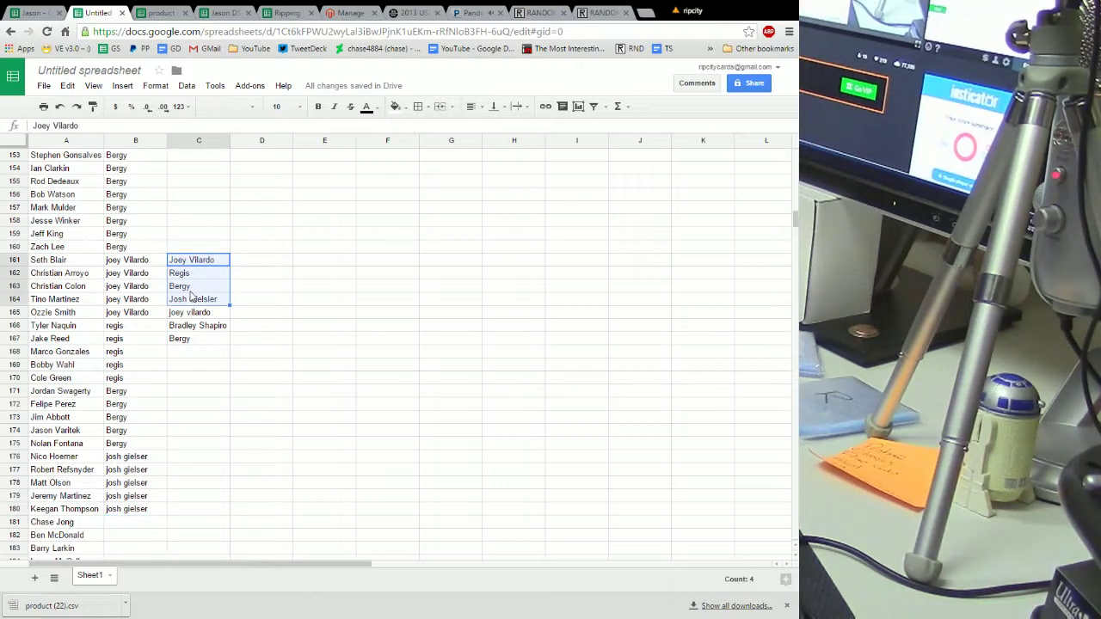
key(Delete)
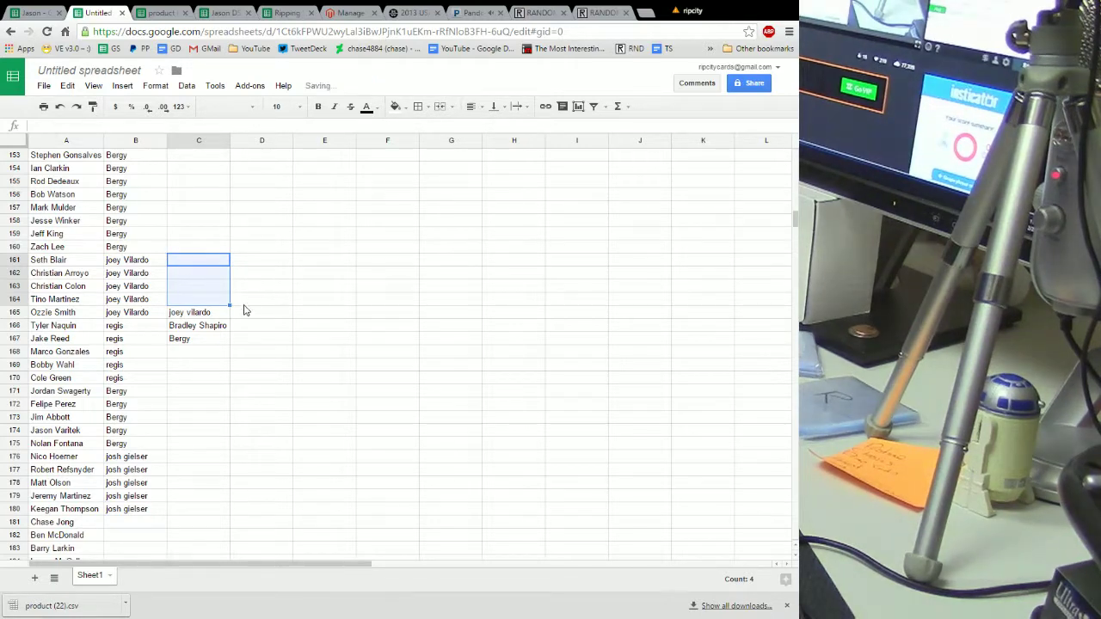
click(215, 314)
shift+click(215, 341)
right_click(206, 325)
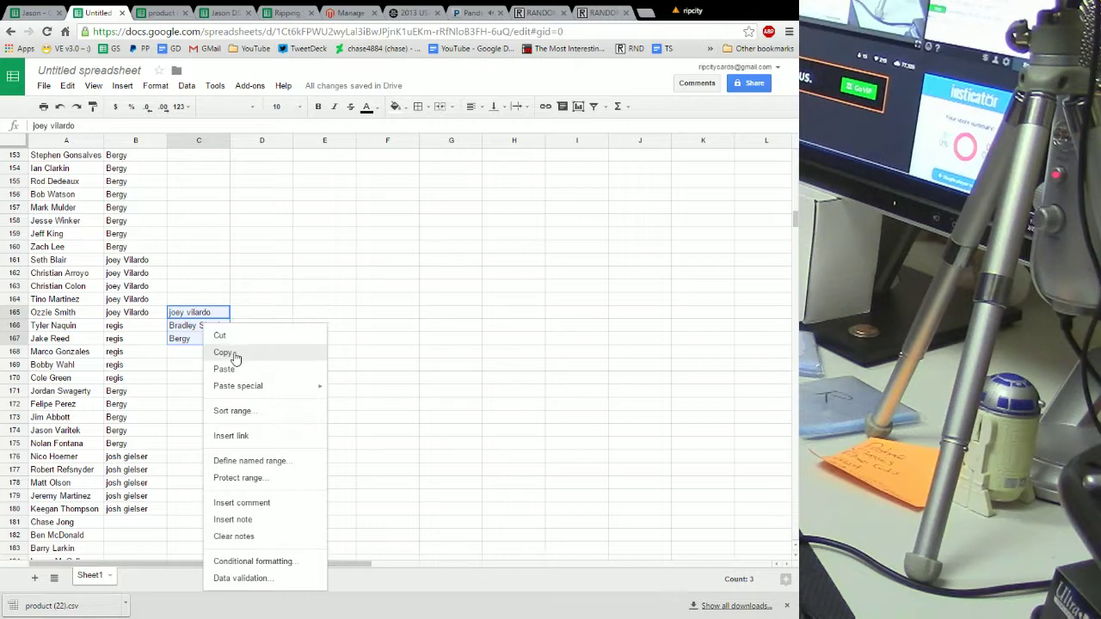
click(225, 353)
scroll(216, 363, down, 4)
scroll(215, 361, down, 1)
right_click(195, 331)
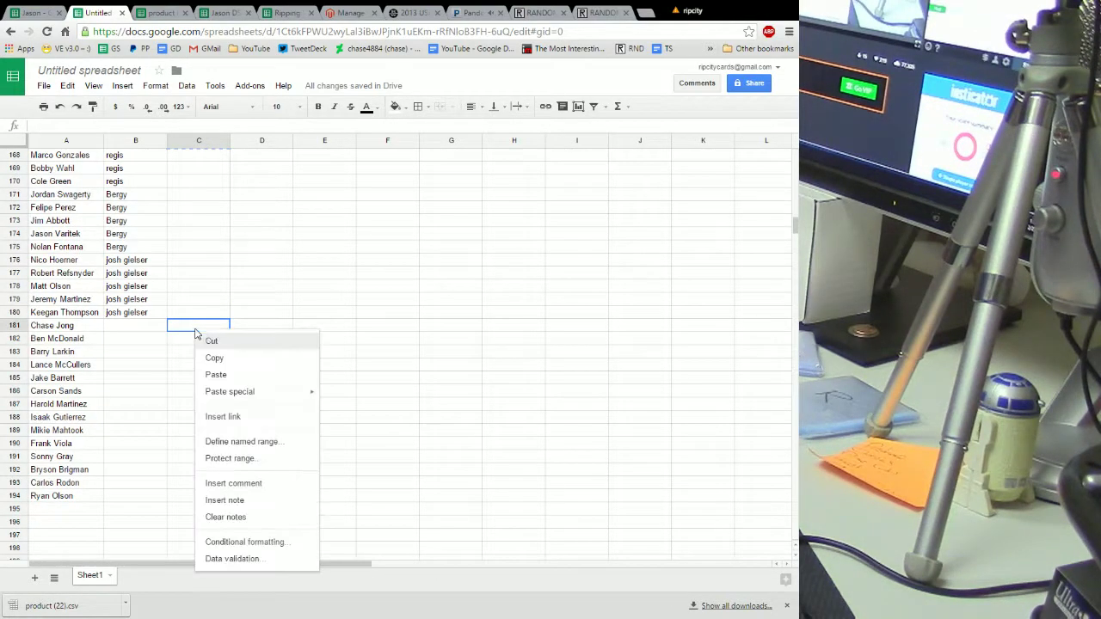
click(232, 369)
click(135, 330)
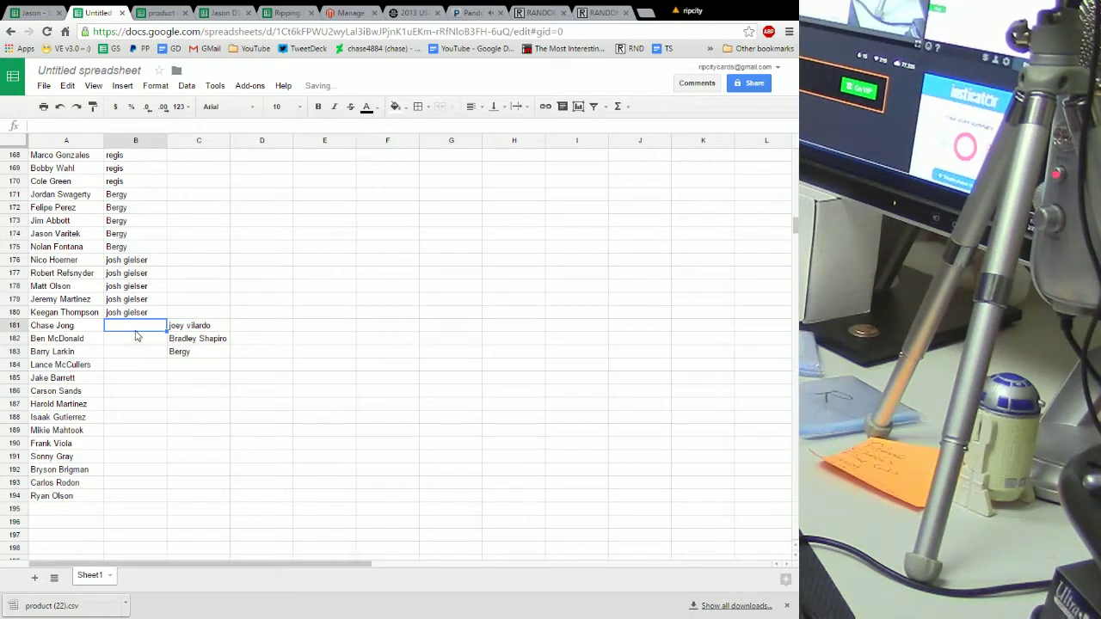
Assign the first buyer to the next six players from B181 via autocomplete
text(J)
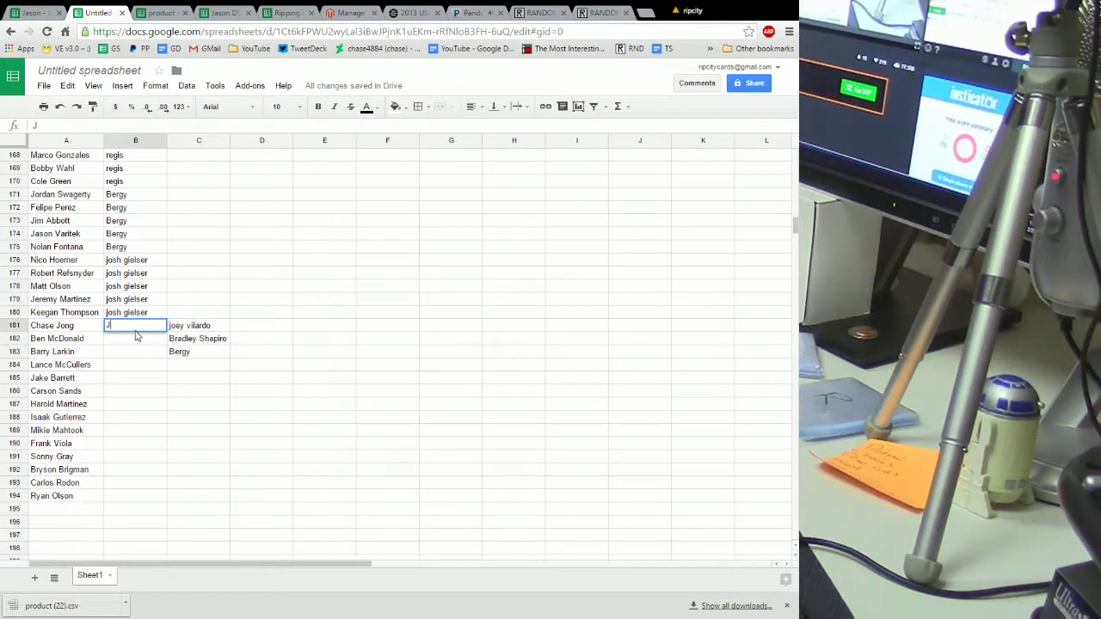
text(oe)
key(Return)
text(jo)
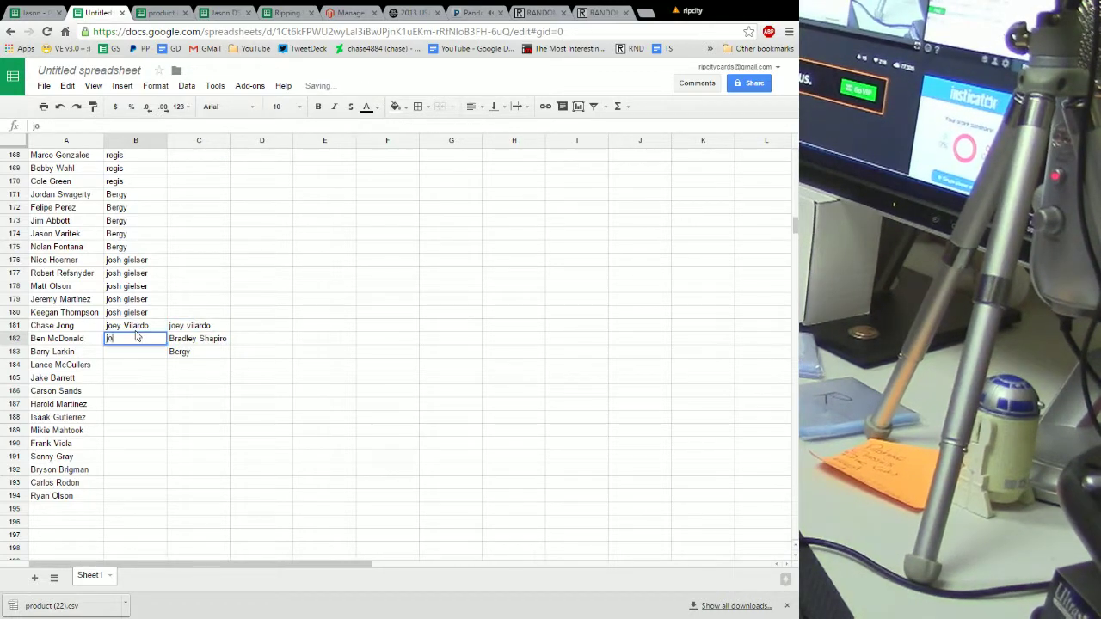
key(Return)
text(jeo)
key(BackSpace)
key(BackSpace)
key(BackSpace)
text(jo)
key(Return)
text(jo)
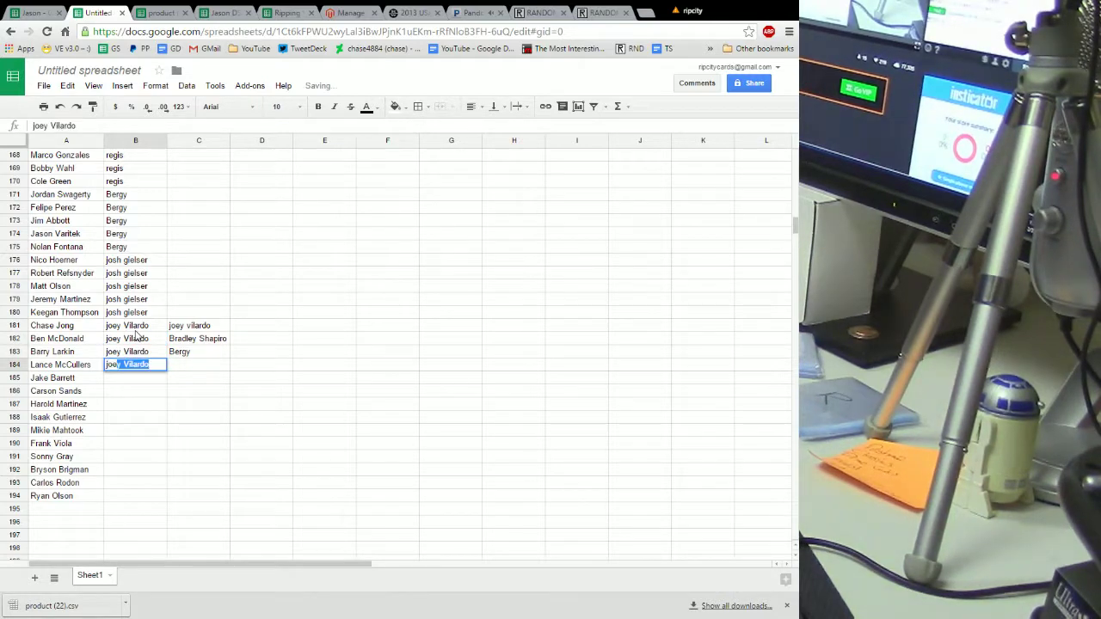
key(Return)
text(joe)
key(Return)
Assign the second buyer to the following block of players, accepting autocomplete
text(br)
key(Return)
text(br)
key(Return)
text(br)
key(Return)
text(b)
key(Return)
text(r)
key(Up)
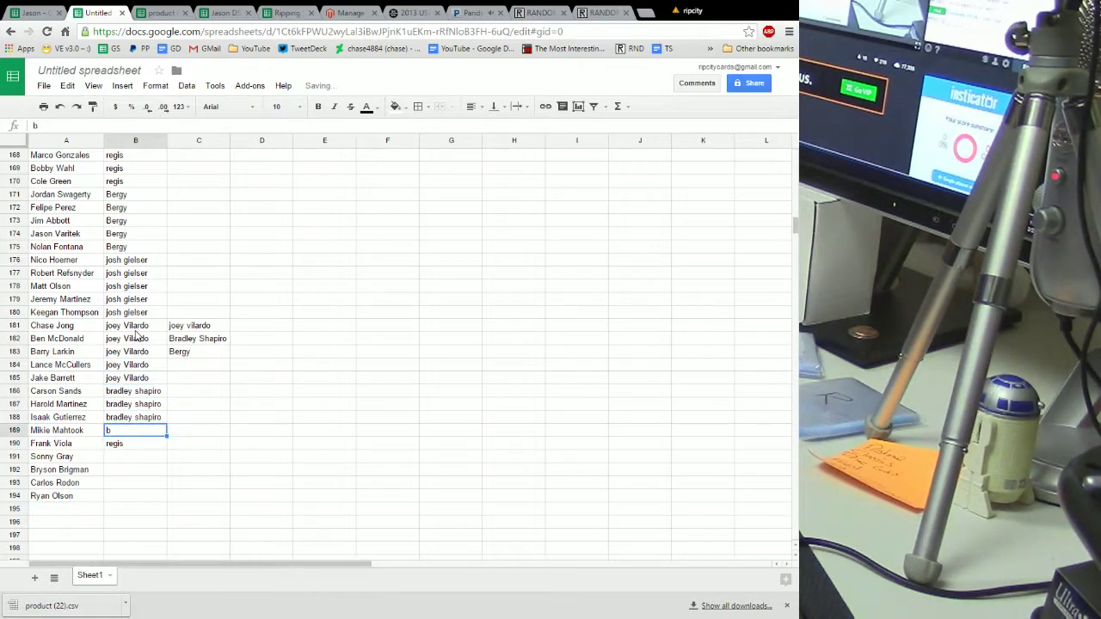
text(b)
key(Return)
text(b)
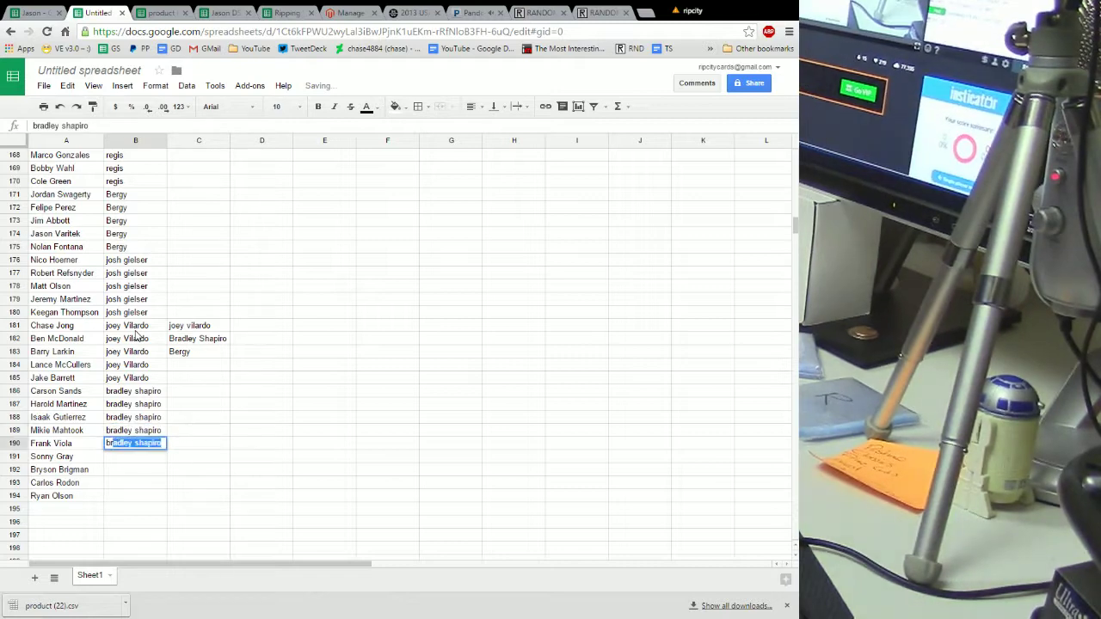
key(Return)
Assign the third buyer to the last four players through row 194
text(bbe)
key(Return)
text(be)
key(Return)
text(be)
key(Return)
text(be)
key(Return)
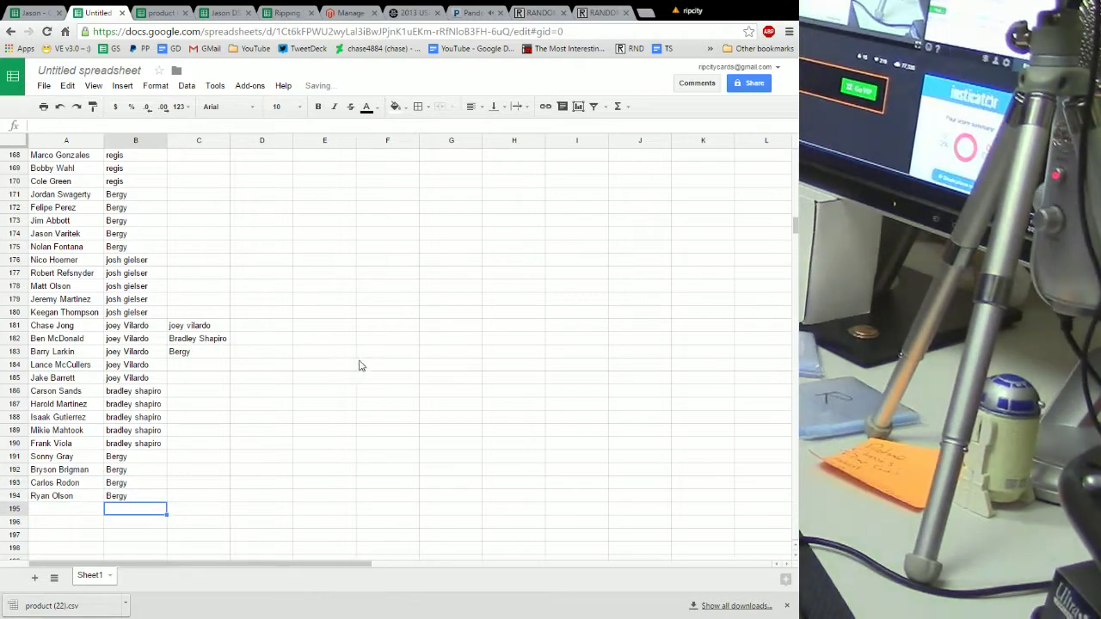
Delete the leftover helper buyer names in C180:C183
drag(198, 312, 199, 351)
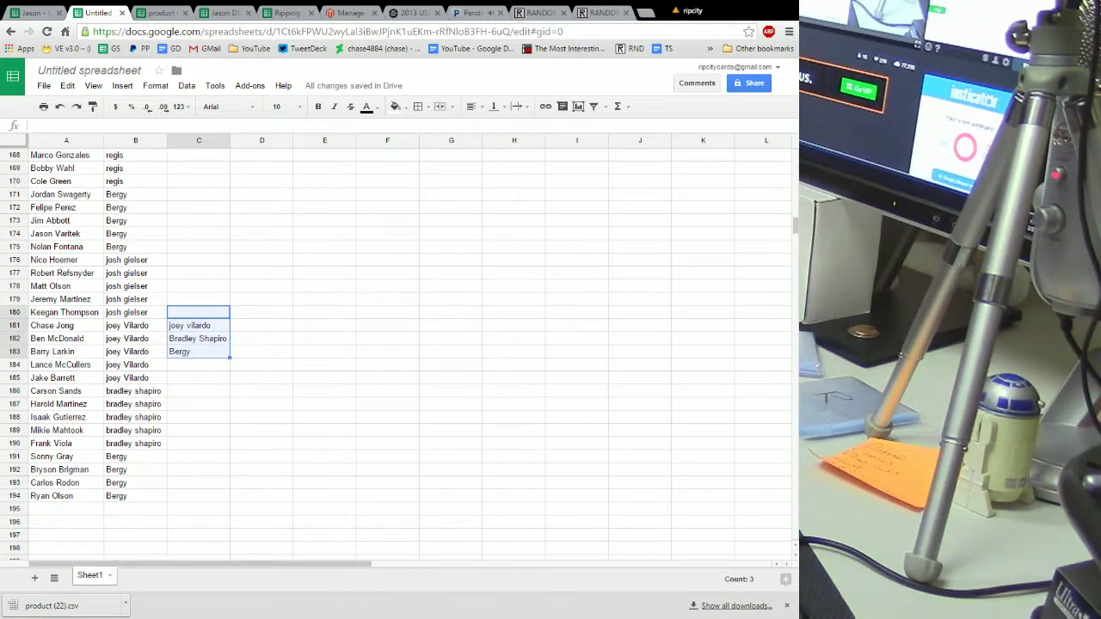
key(Delete)
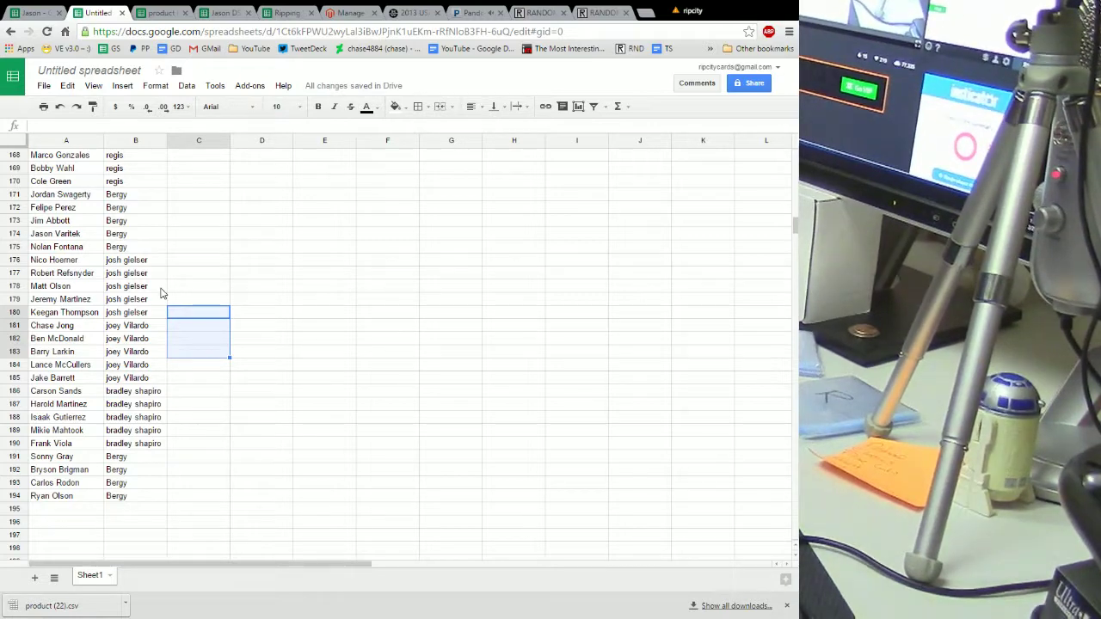
drag(69, 141, 116, 178)
Sort columns A–B by column B, A→Z, using Data > Sort range
right_click(73, 220)
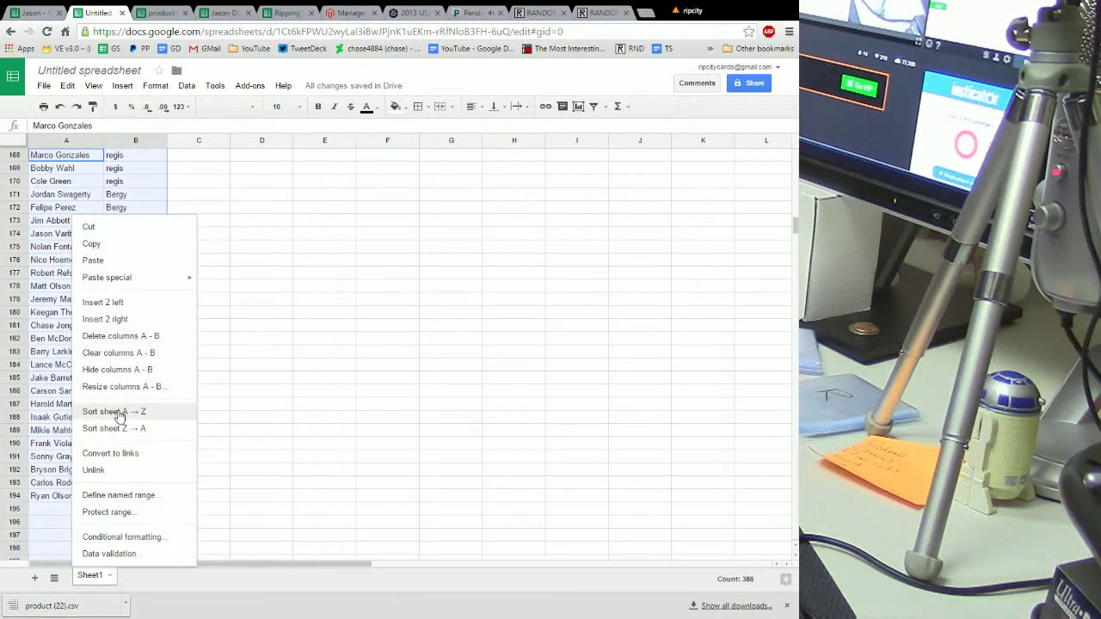
click(183, 87)
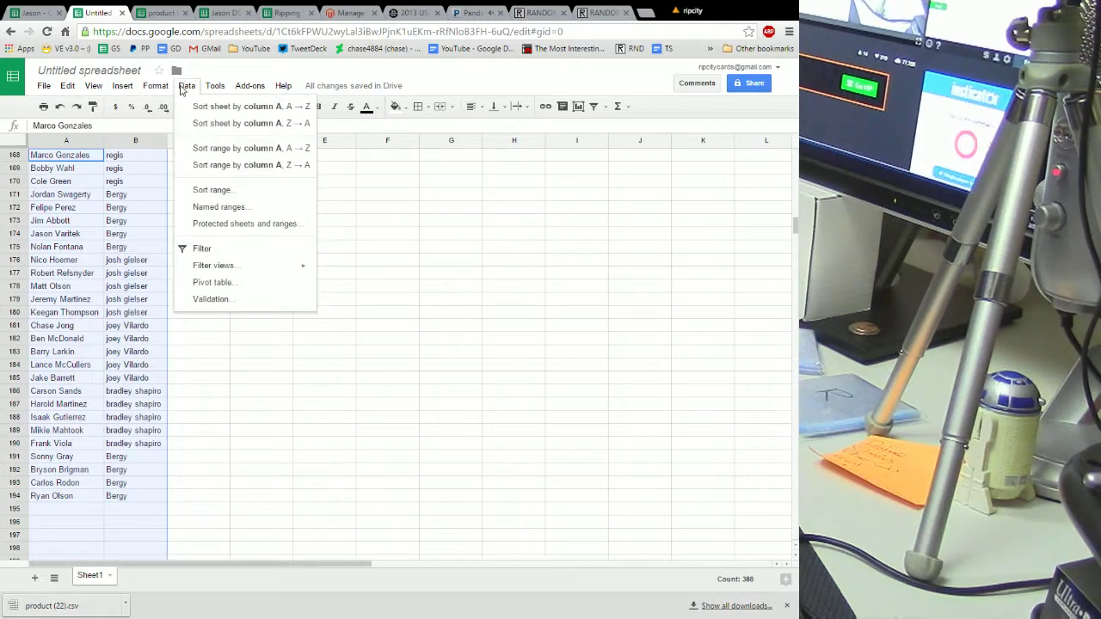
click(207, 189)
click(379, 317)
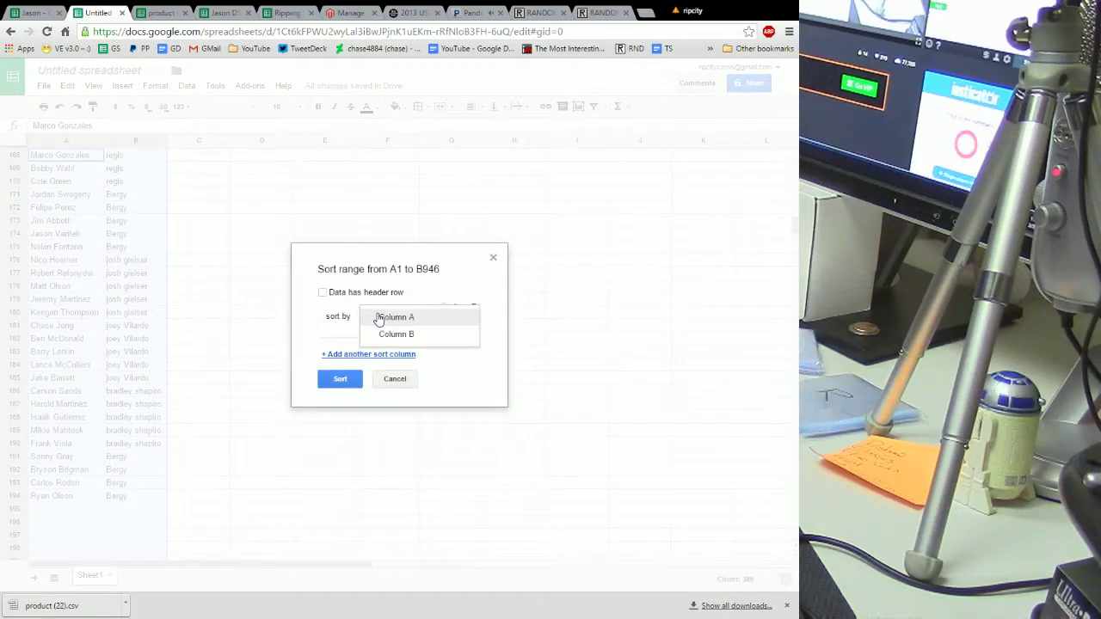
click(391, 334)
click(340, 378)
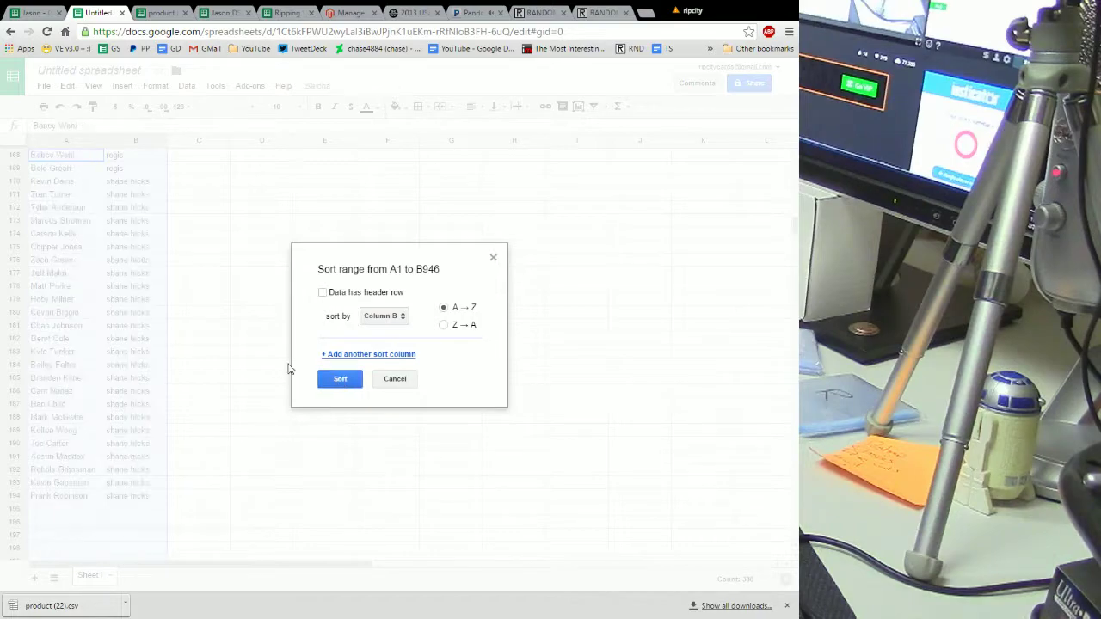
click(214, 364)
Scroll the sorted list and select one buyer's block of player rows
scroll(215, 363, up, 10)
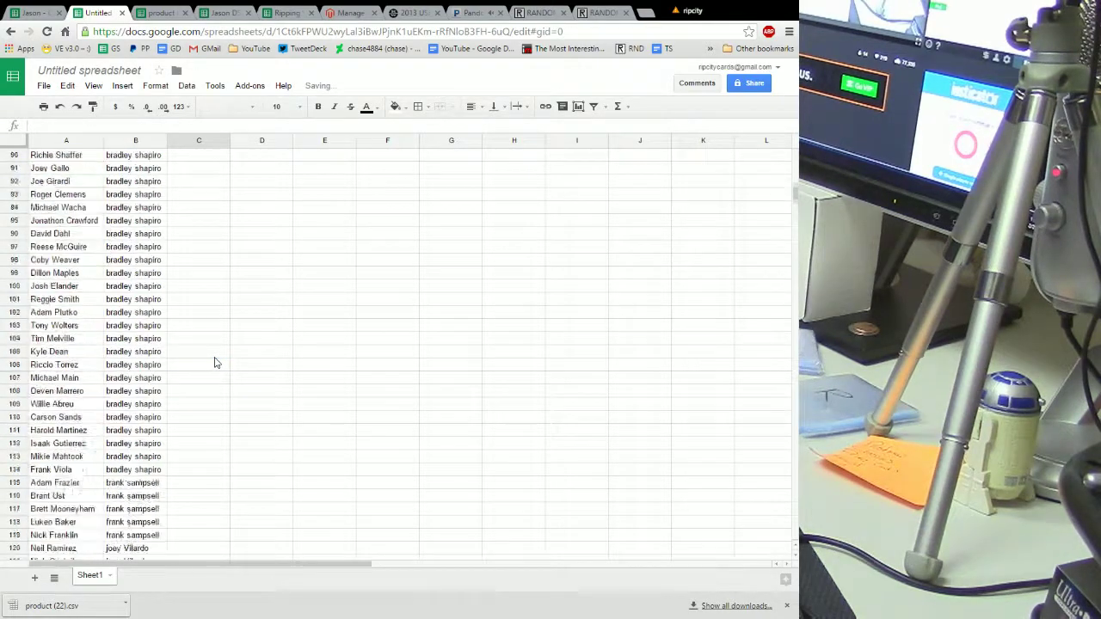
scroll(214, 361, up, 15)
scroll(206, 342, down, 3)
scroll(208, 340, up, 3)
scroll(207, 342, down, 1)
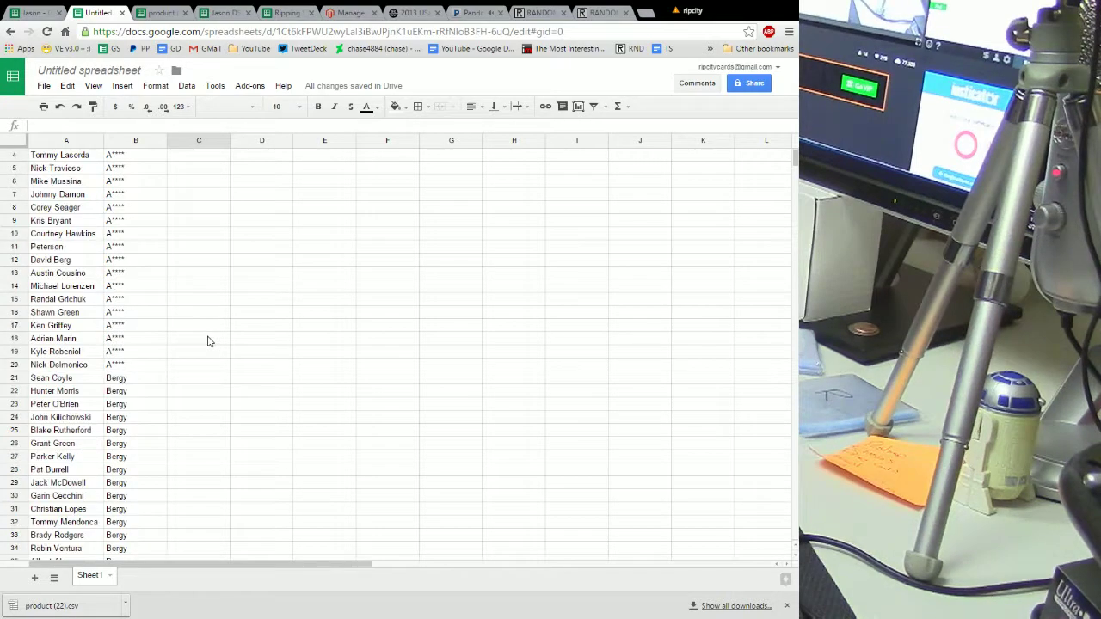
scroll(208, 342, down, 3)
drag(74, 259, 118, 459)
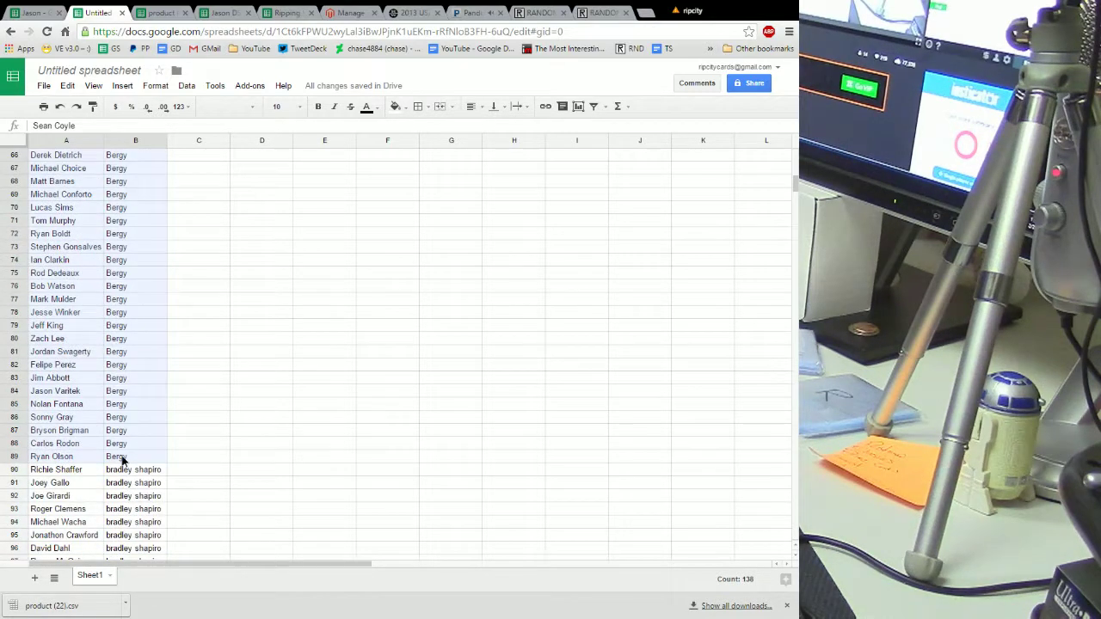
right_click(73, 312)
click(91, 320)
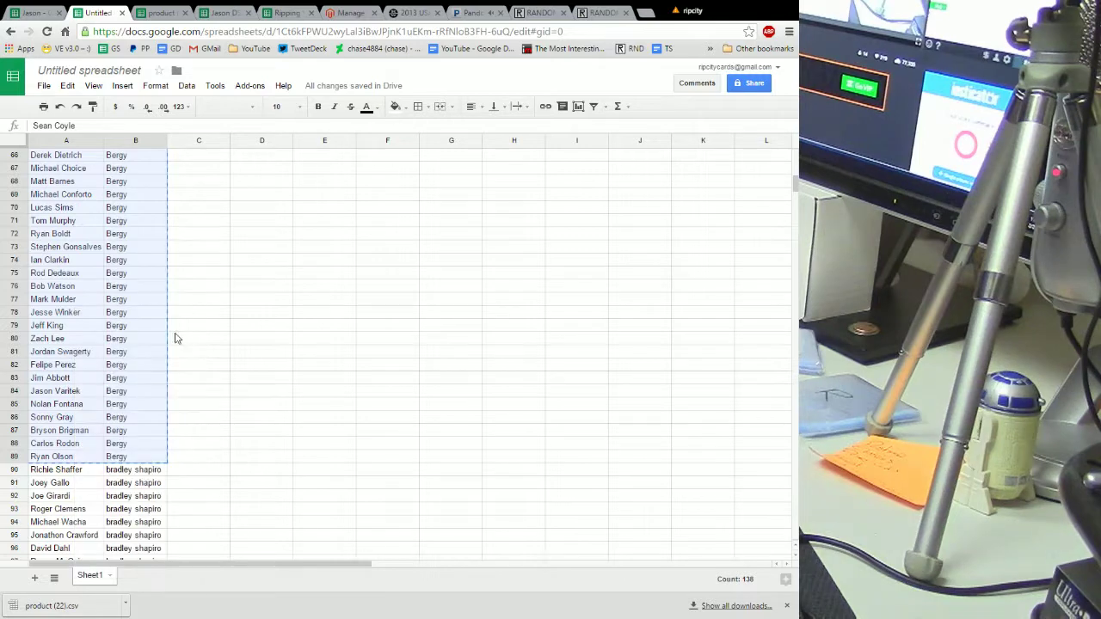
scroll(184, 337, up, 15)
scroll(184, 337, up, 6)
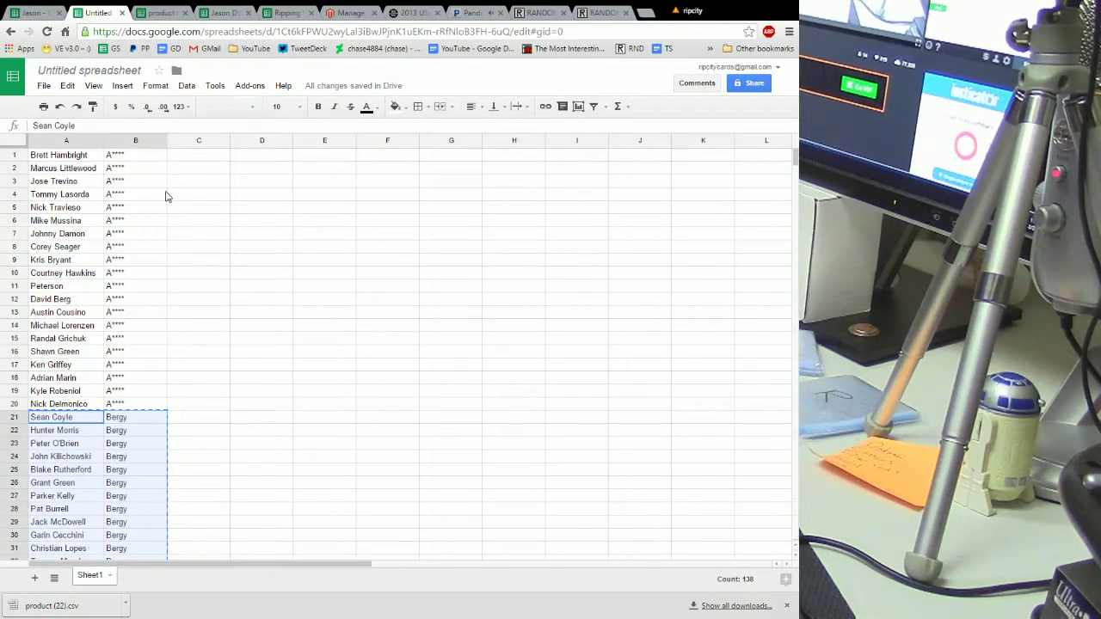
click(185, 157)
right_click(186, 158)
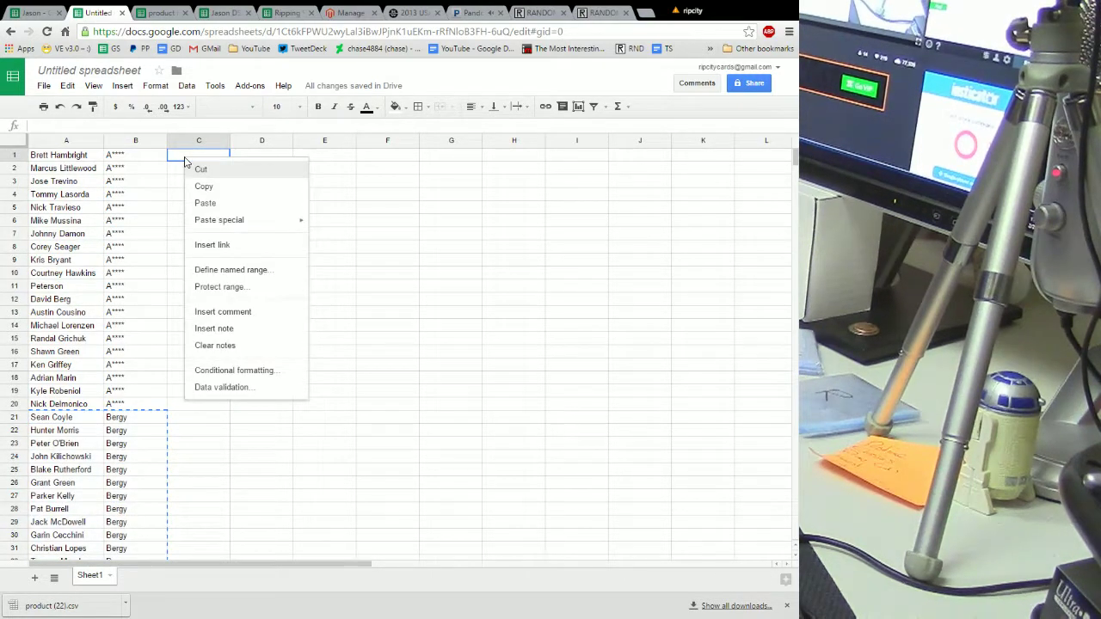
click(206, 203)
scroll(361, 300, down, 2)
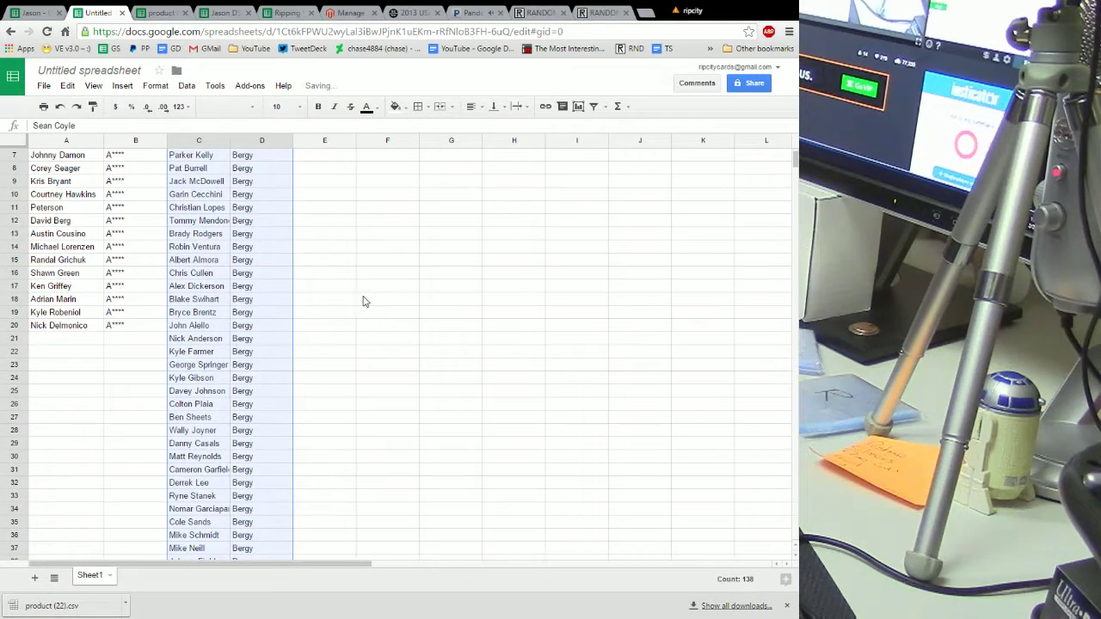
click(361, 300)
scroll(278, 338, down, 2)
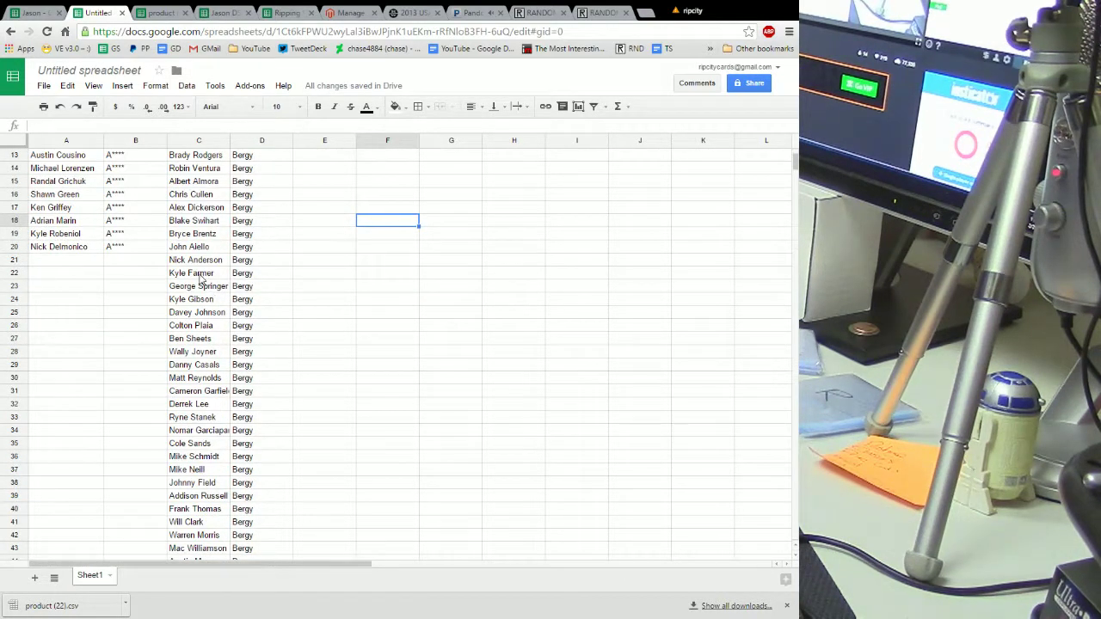
scroll(269, 373, down, 12)
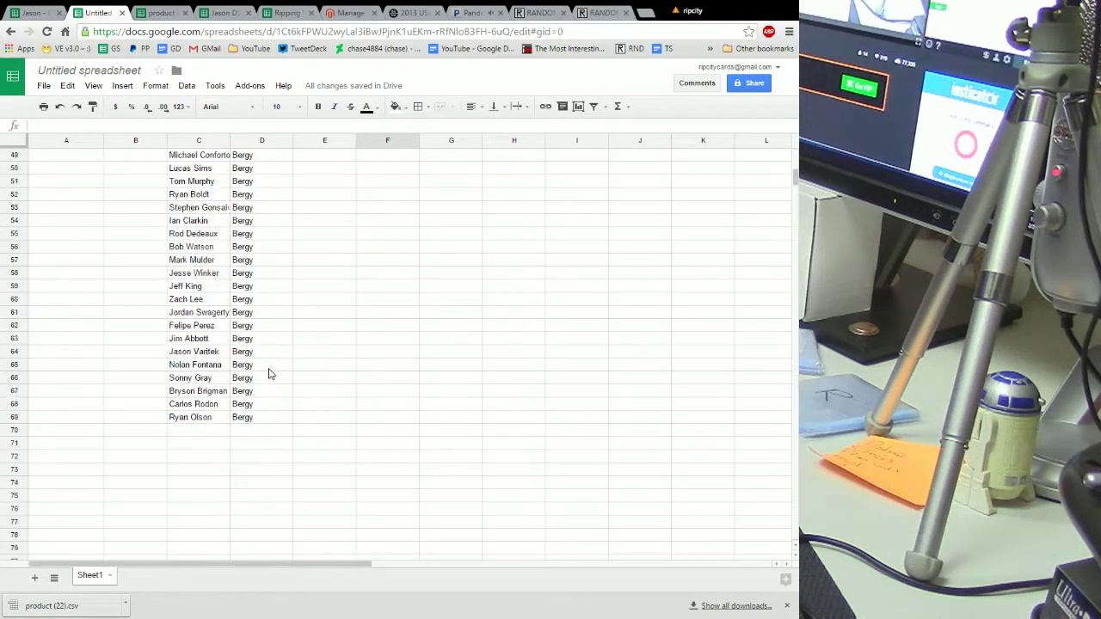
drag(77, 261, 135, 459)
right_click(75, 328)
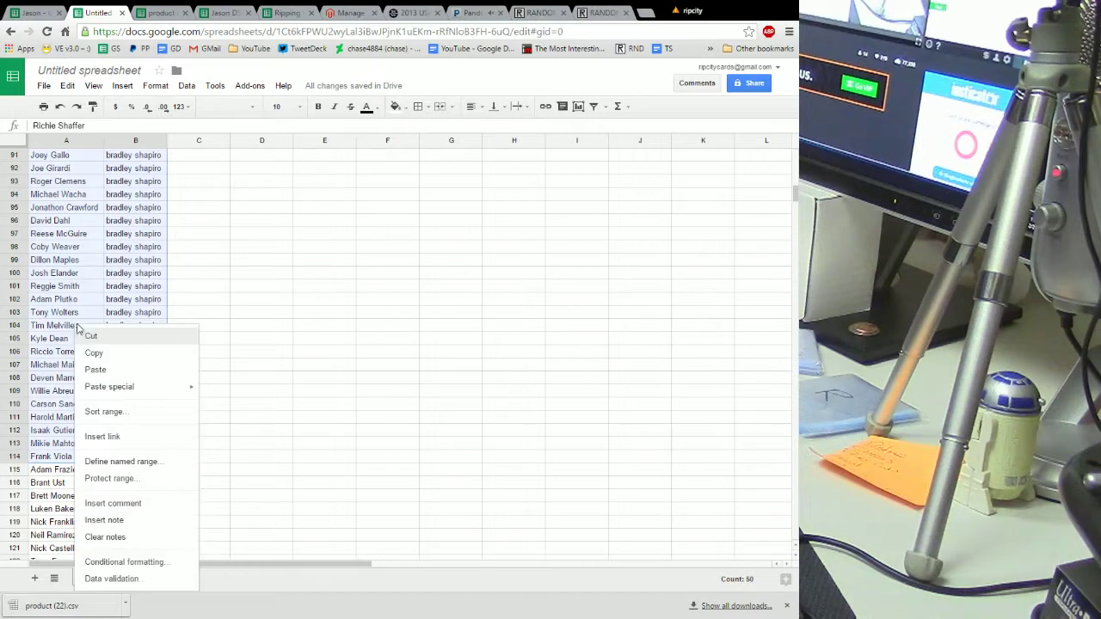
click(103, 338)
scroll(162, 342, up, 20)
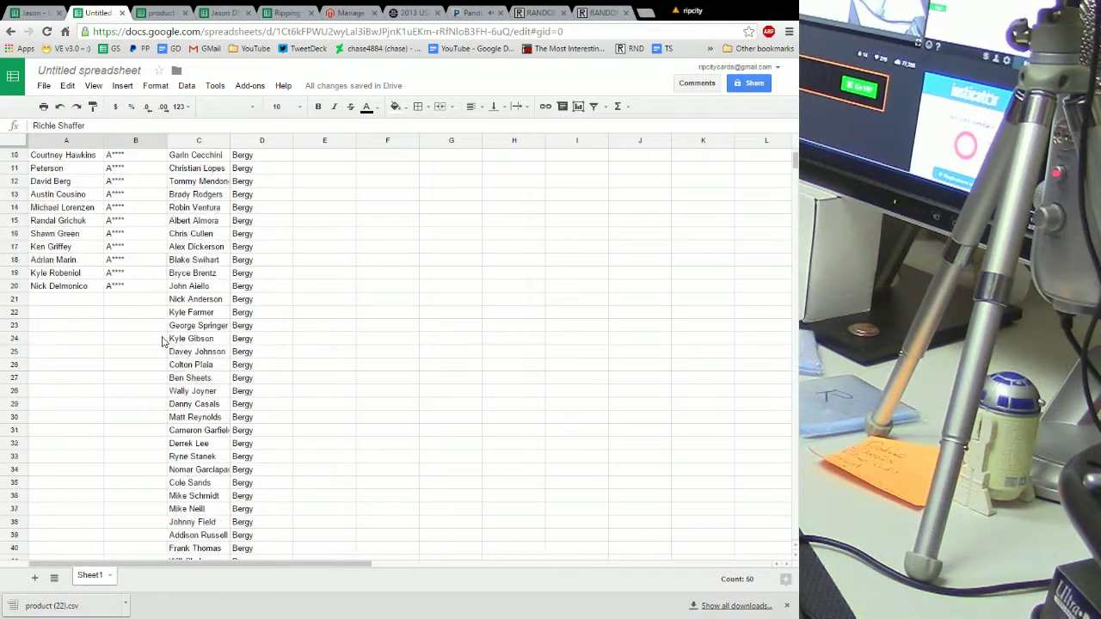
click(306, 163)
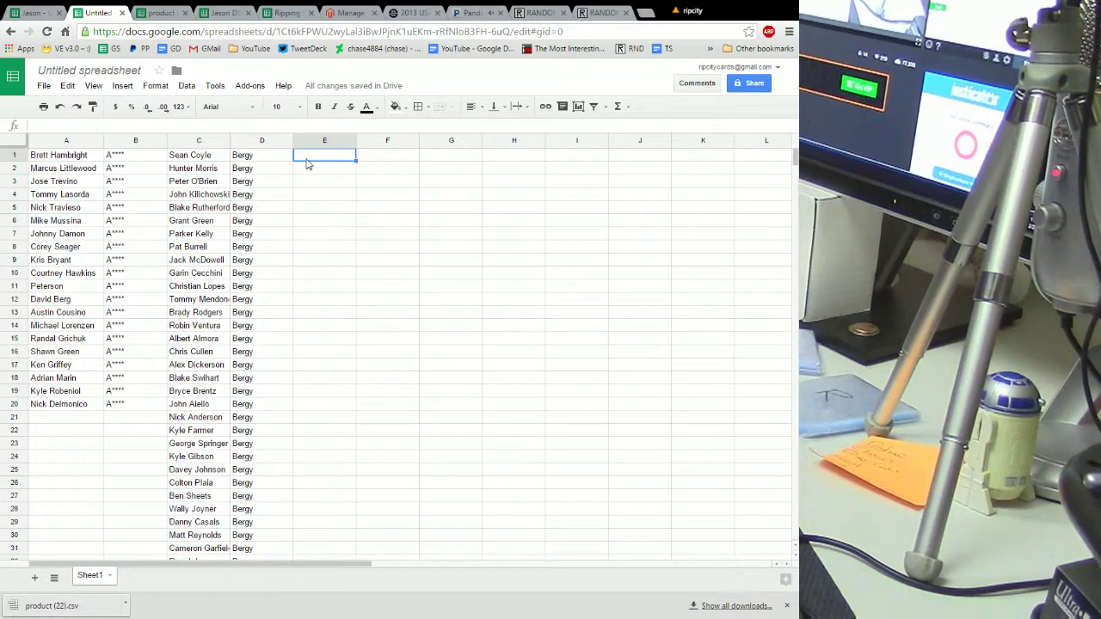
right_click(308, 162)
click(329, 205)
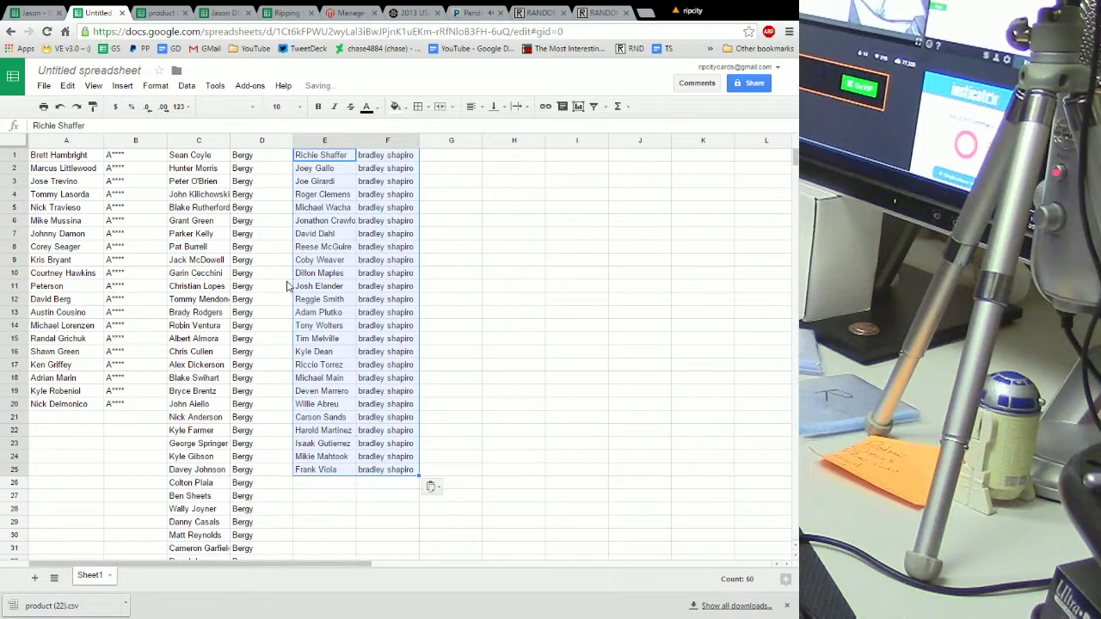
click(286, 292)
scroll(288, 295, down, 7)
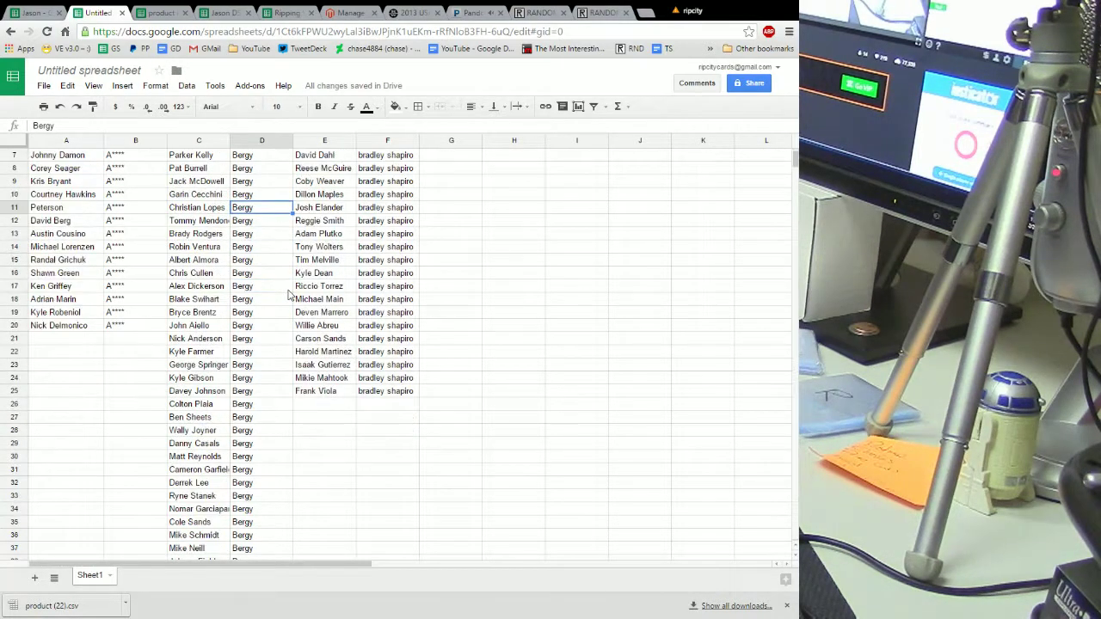
scroll(289, 292, down, 12)
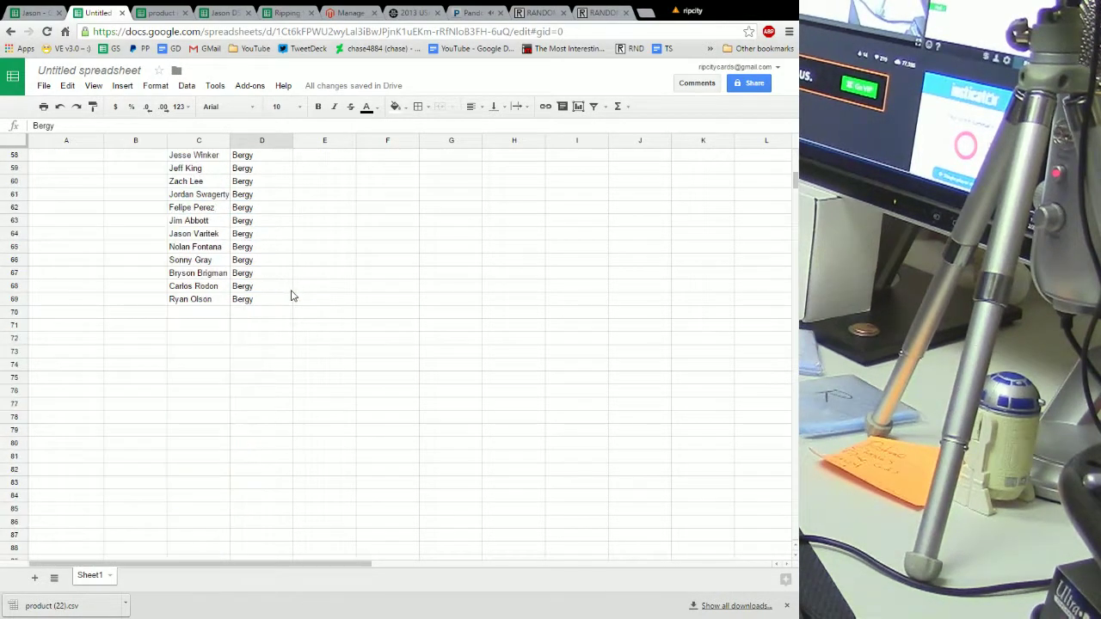
scroll(291, 289, up, 9)
scroll(290, 289, up, 11)
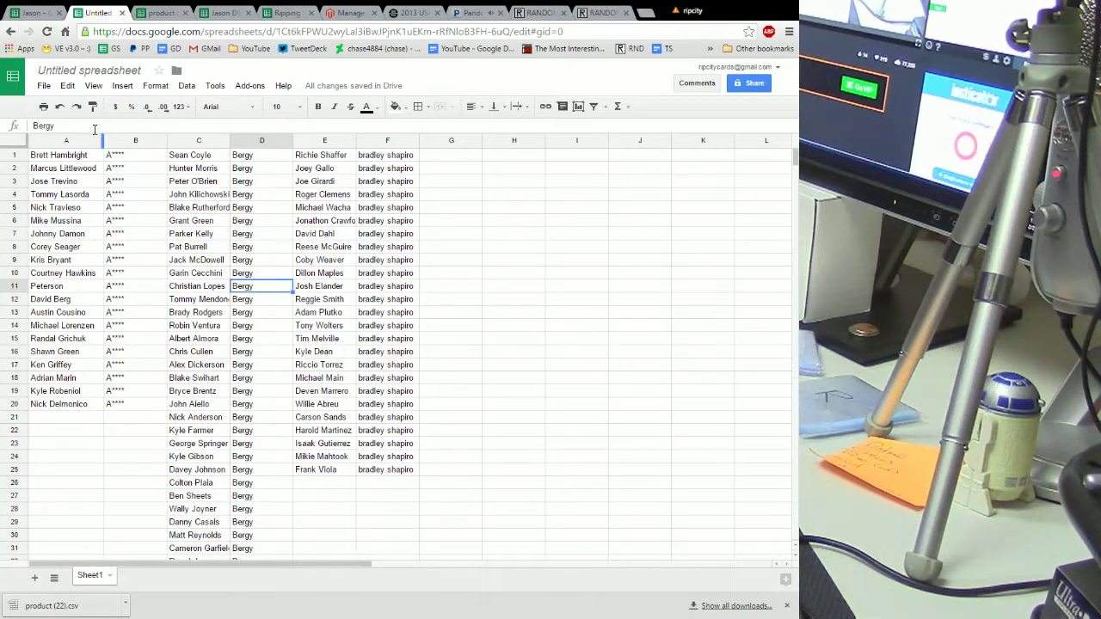
click(62, 109)
click(62, 109)
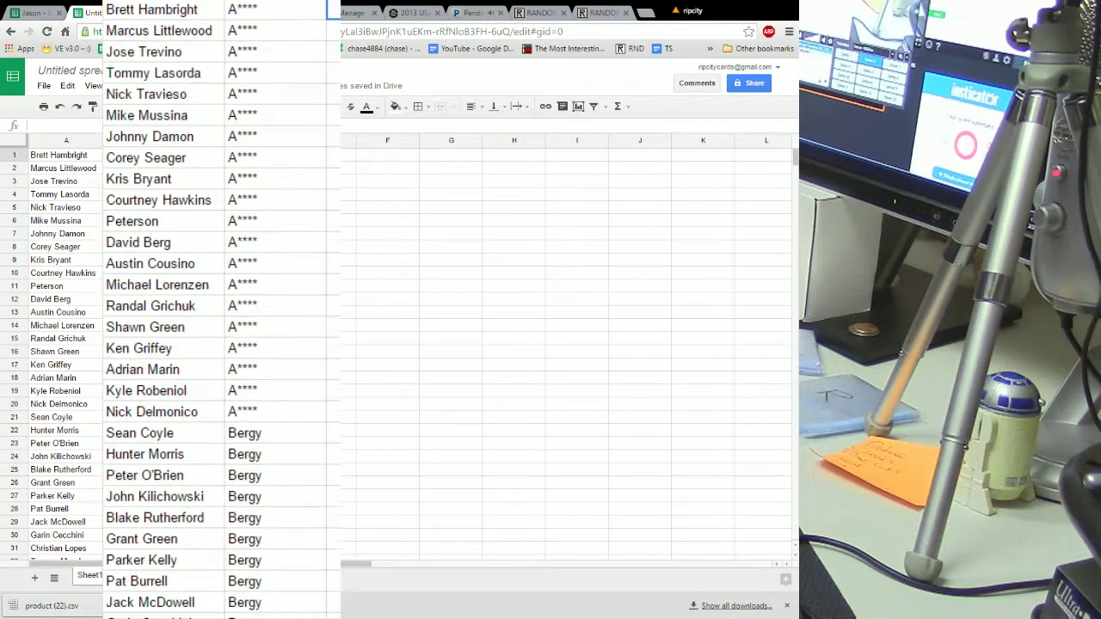
Bold every player and buyer name in columns A and B with Ctrl+B
click(66, 140)
shift+click(139, 141)
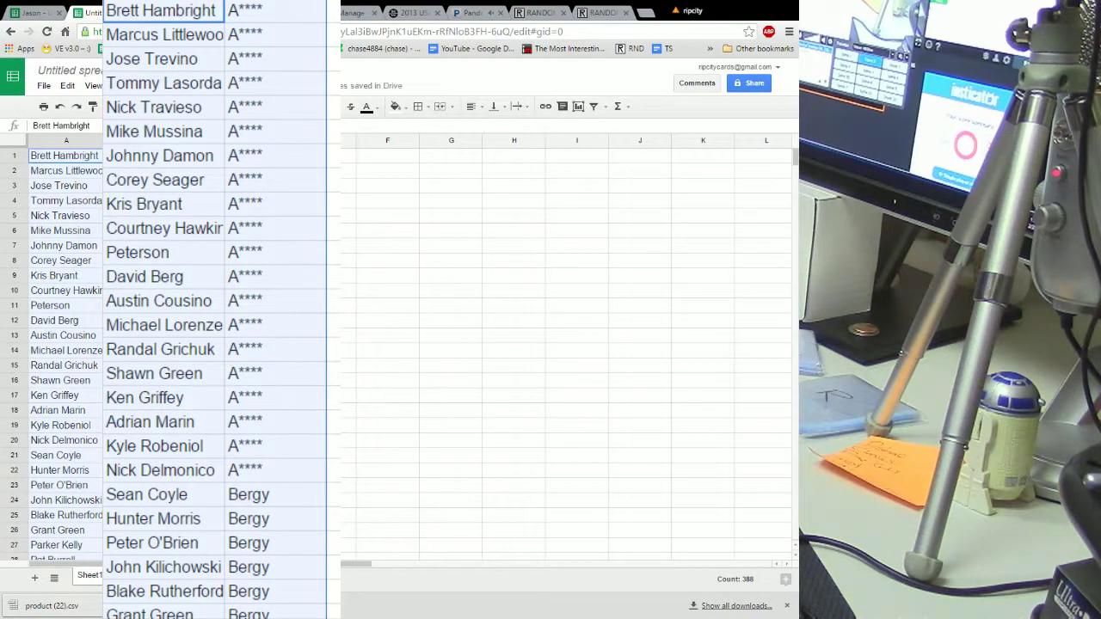
key(ctrl+b)
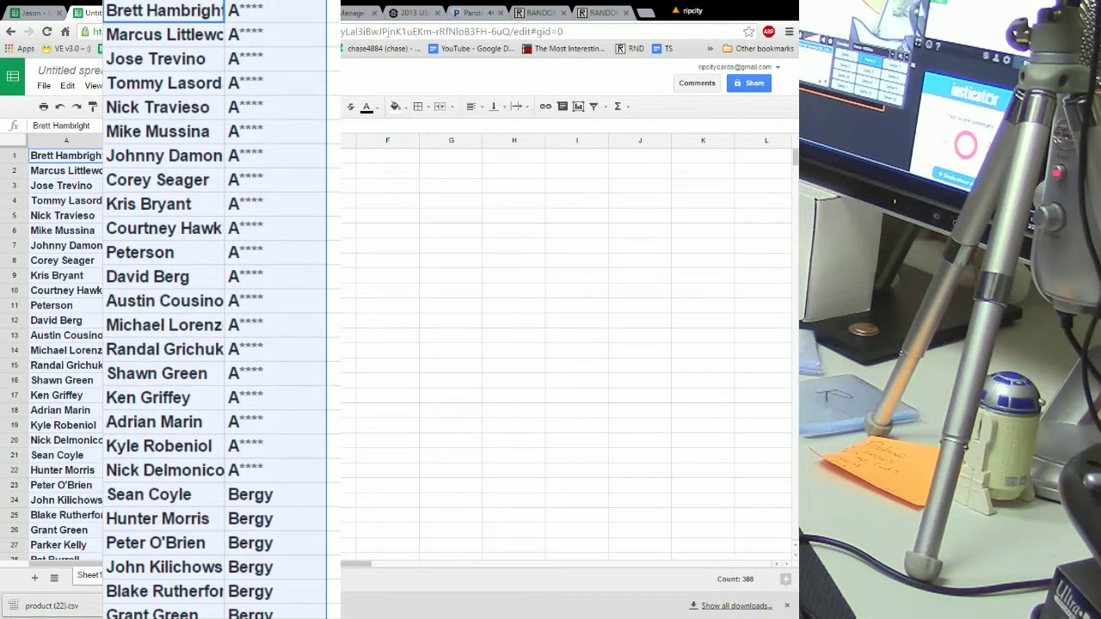
click(258, 245)
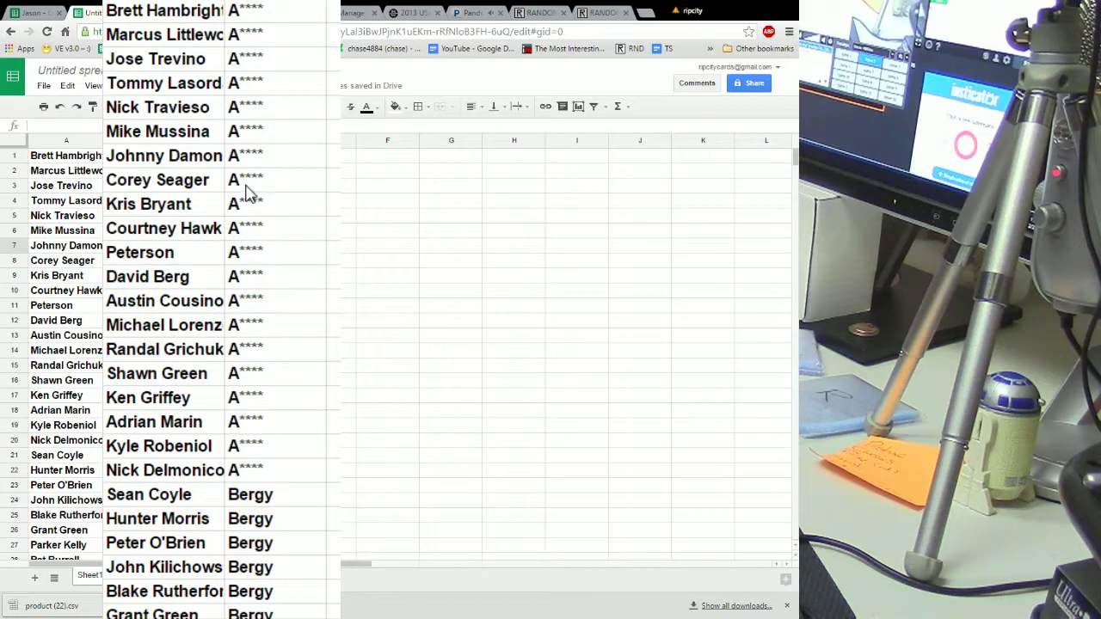